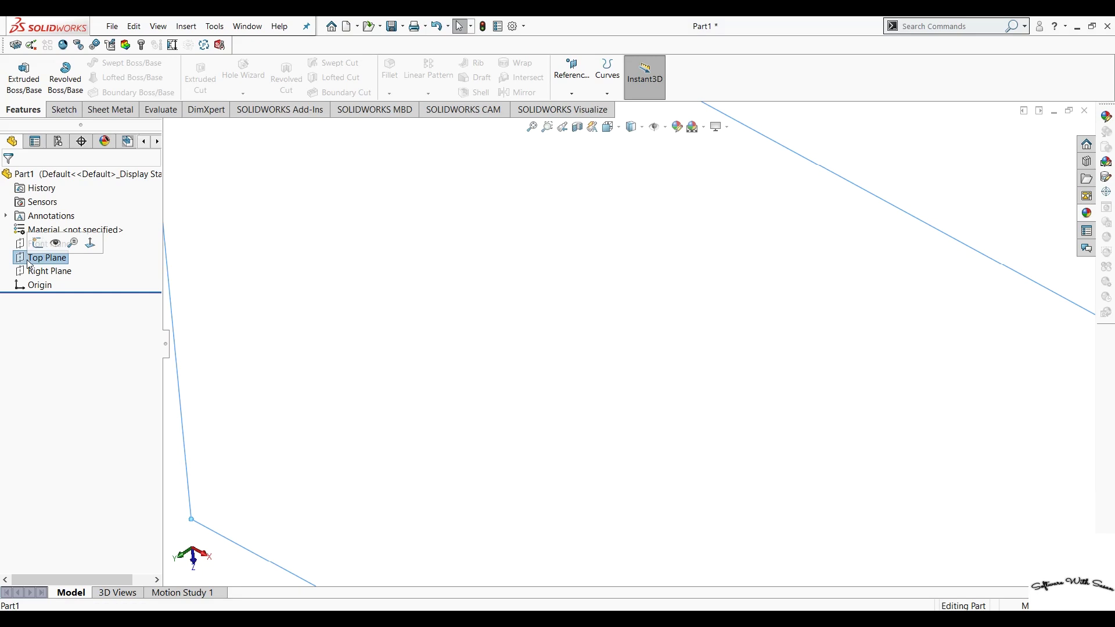
- On the Top Plane, sketch a vertical line up from the origin
{"action": "left_click", "coordinate": [89, 242]}
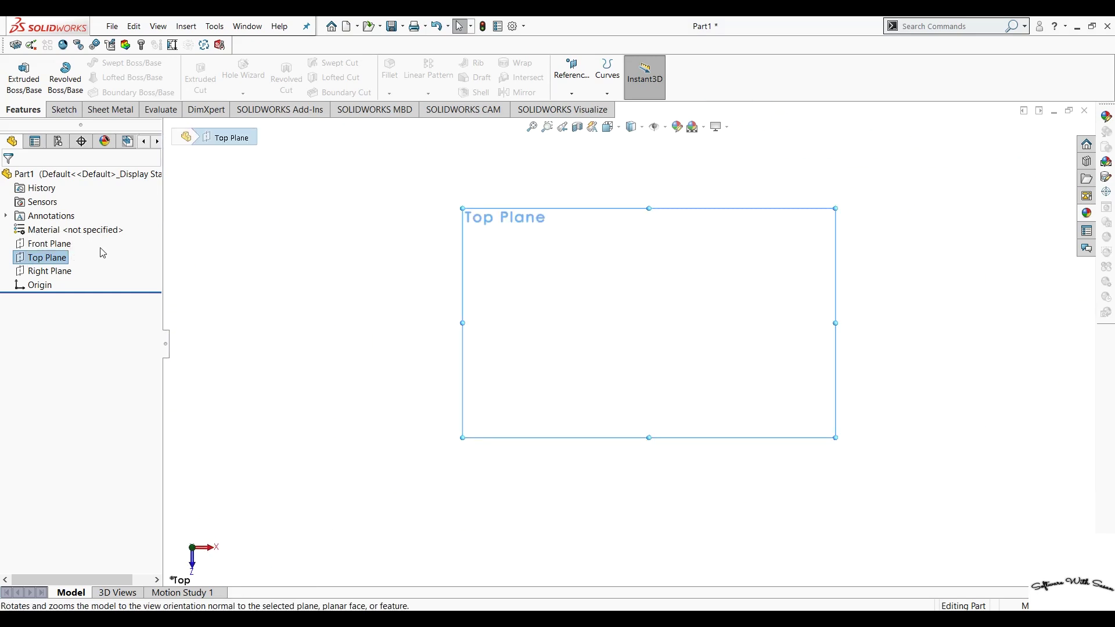
{"action": "left_click", "coordinate": [79, 108]}
{"action": "left_click", "coordinate": [109, 64]}
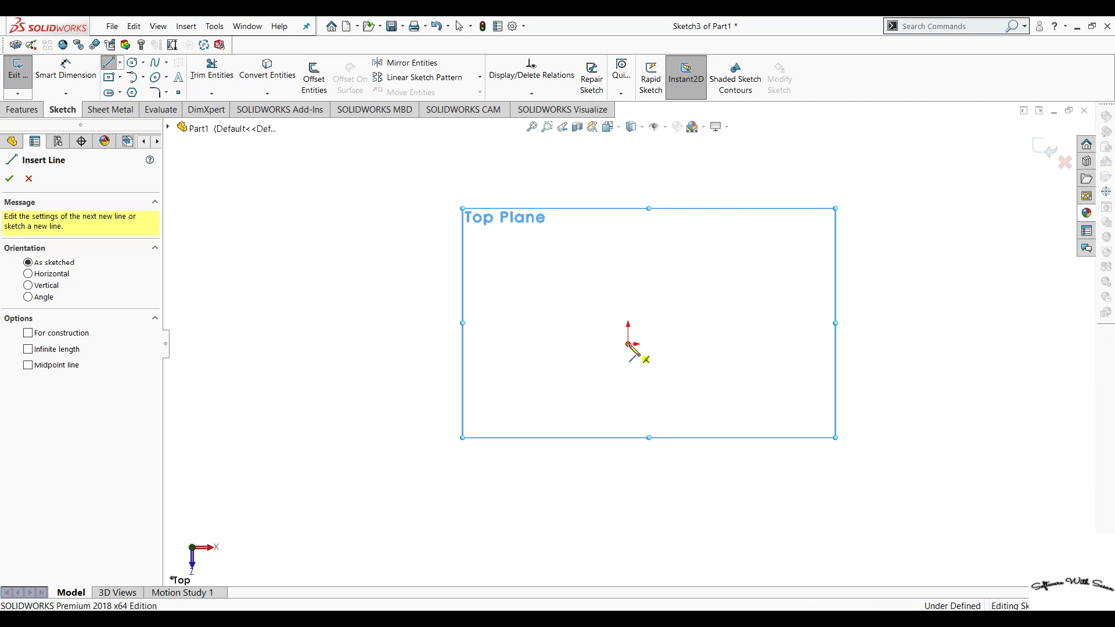
{"action": "left_click", "coordinate": [628, 344]}
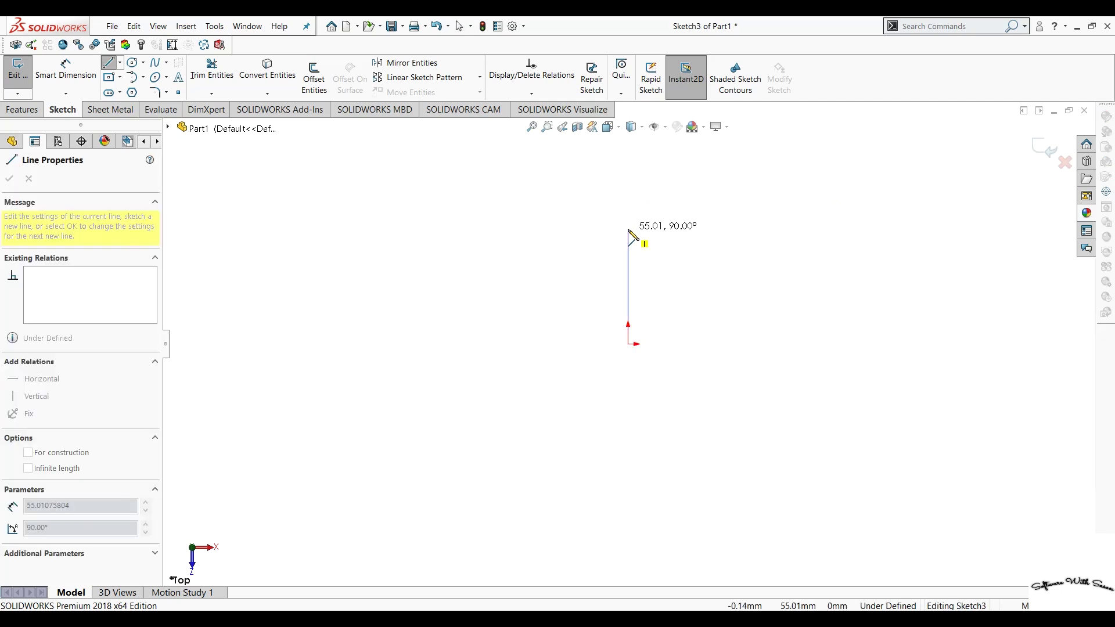
{"action": "left_click", "coordinate": [628, 231]}
{"action": "key", "text": "Escape"}
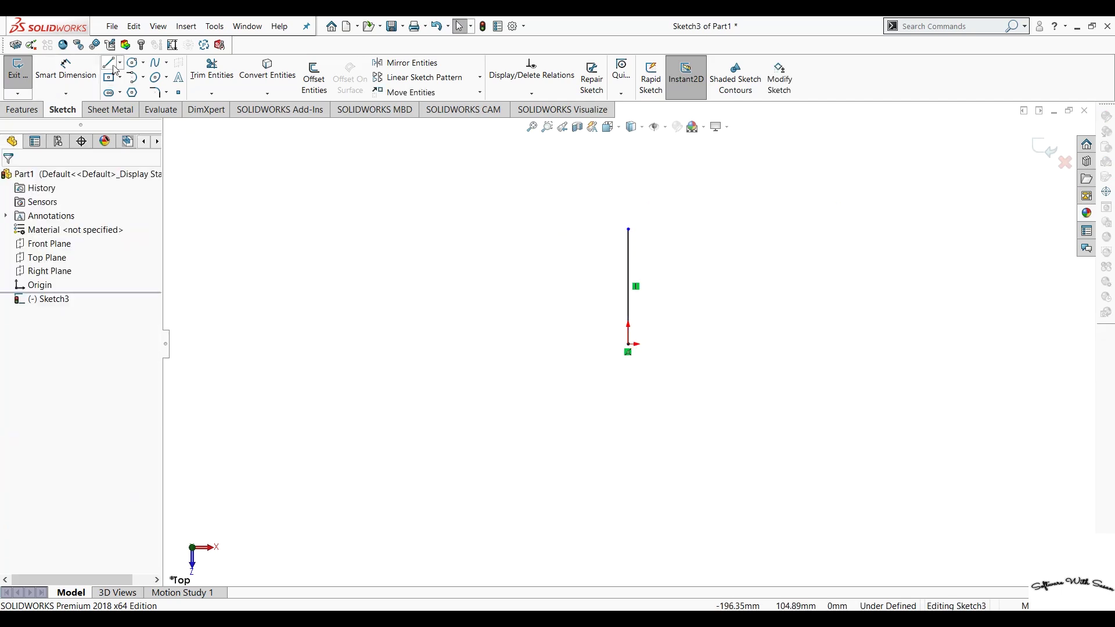
- Add a horizontal line right from the origin and make both lines perpendicular
{"action": "left_click", "coordinate": [114, 68]}
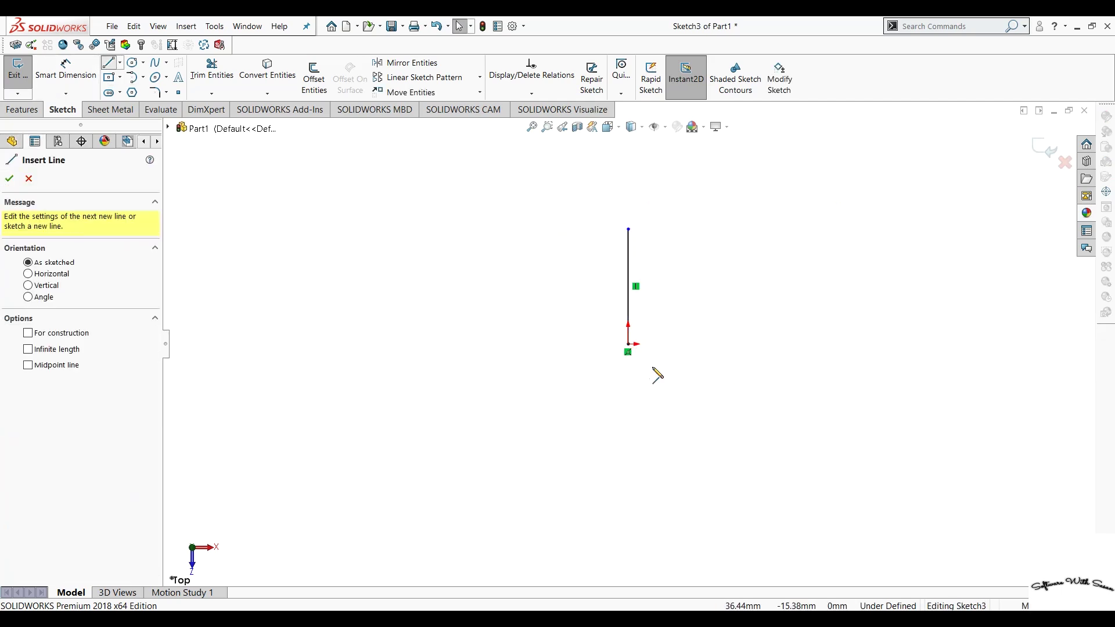
{"action": "left_click", "coordinate": [628, 345]}
{"action": "left_click", "coordinate": [810, 344]}
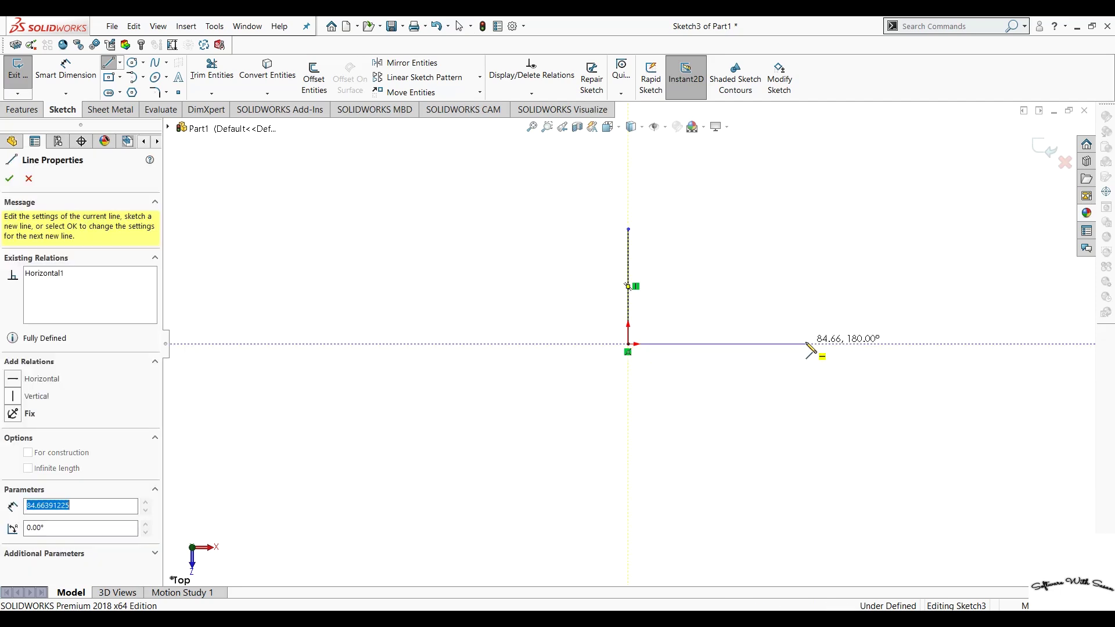
{"action": "key", "text": "Escape"}
{"action": "left_click_drag", "start_coordinate": [856, 210], "coordinate": [535, 445]}
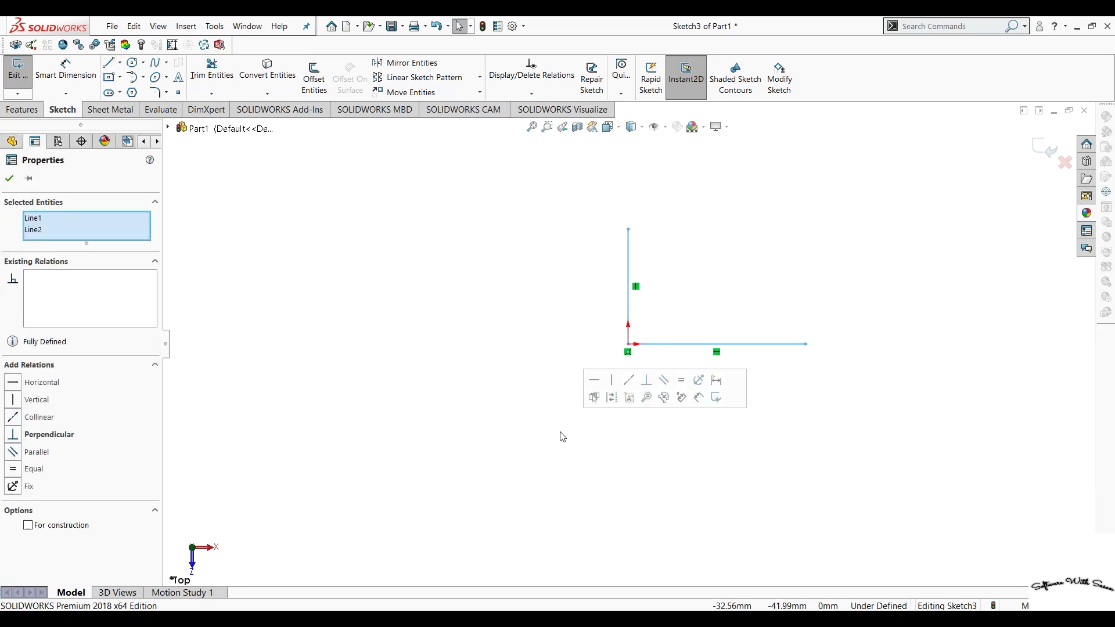
{"action": "left_click", "coordinate": [29, 439]}
{"action": "left_click", "coordinate": [422, 444]}
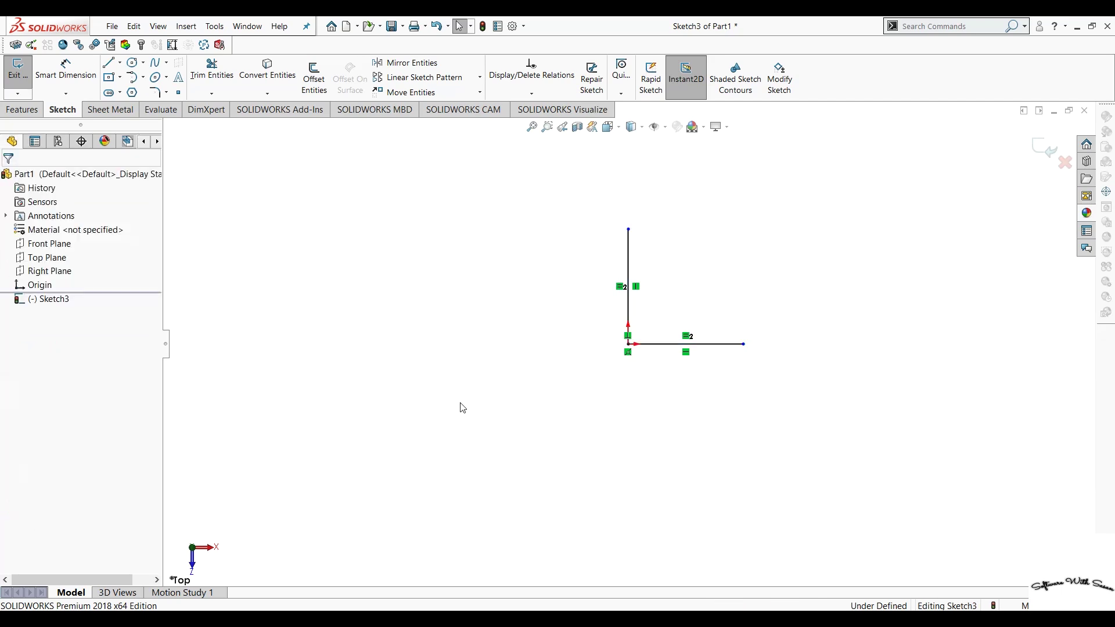
- Dimension the vertical line to 20 mm
{"action": "left_click", "coordinate": [66, 76]}
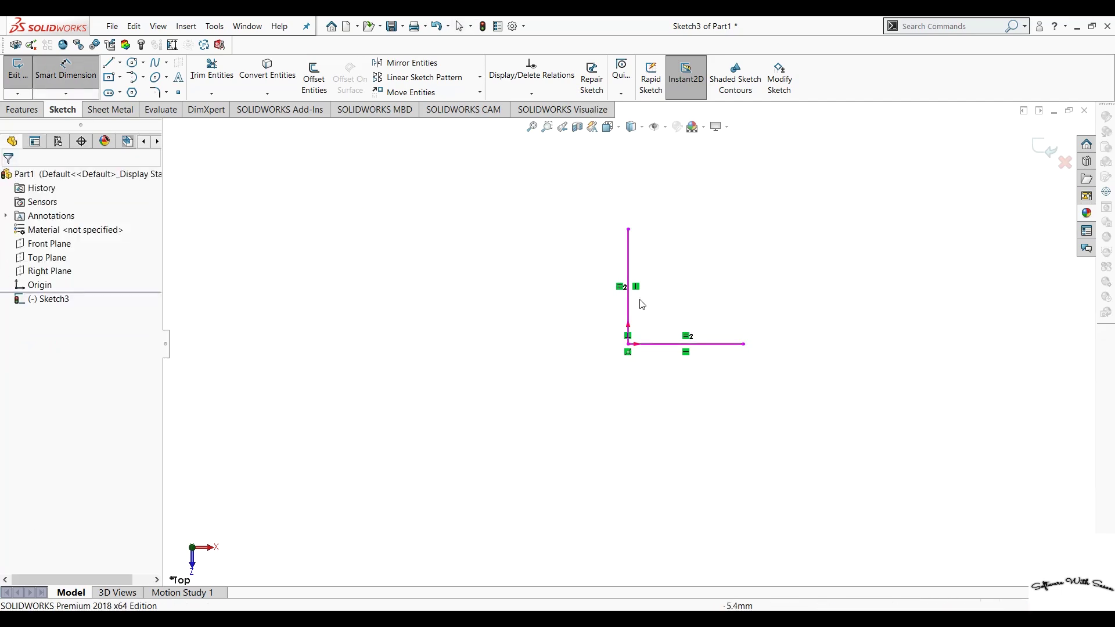
{"action": "left_click", "coordinate": [628, 303]}
{"action": "left_click", "coordinate": [571, 308]}
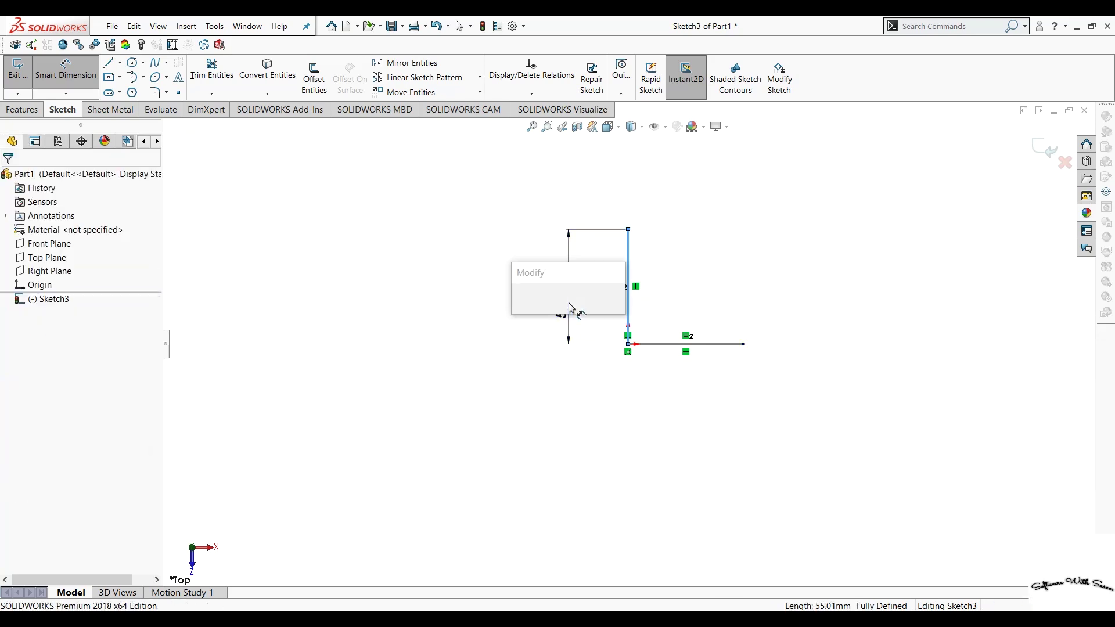
{"action": "type", "text": "20"}
{"action": "key", "text": "Return"}
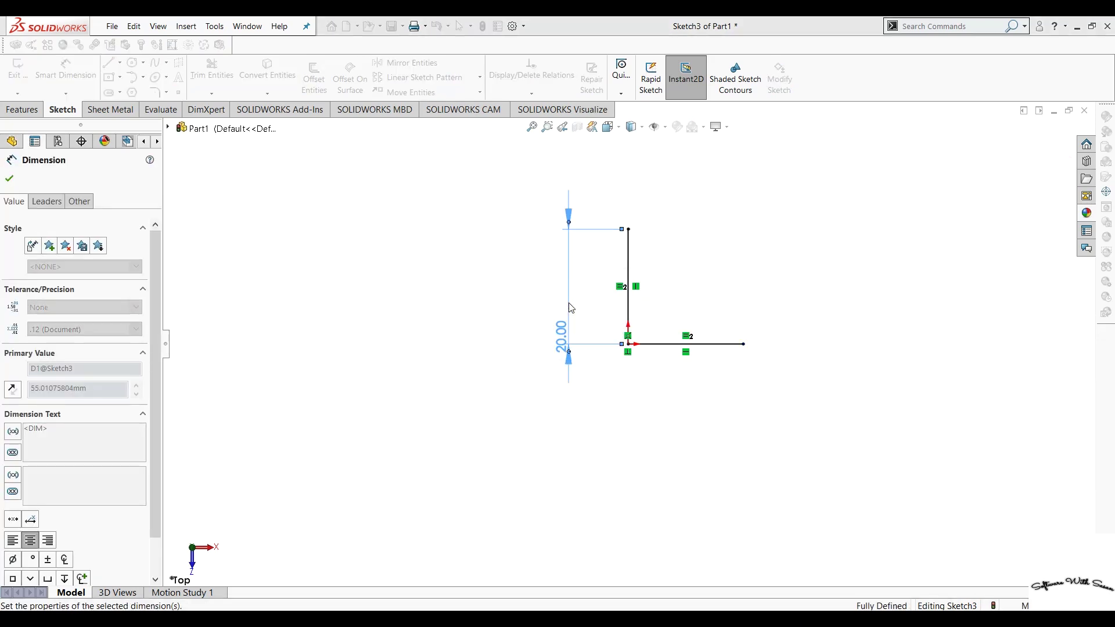
{"action": "key", "text": "Escape"}
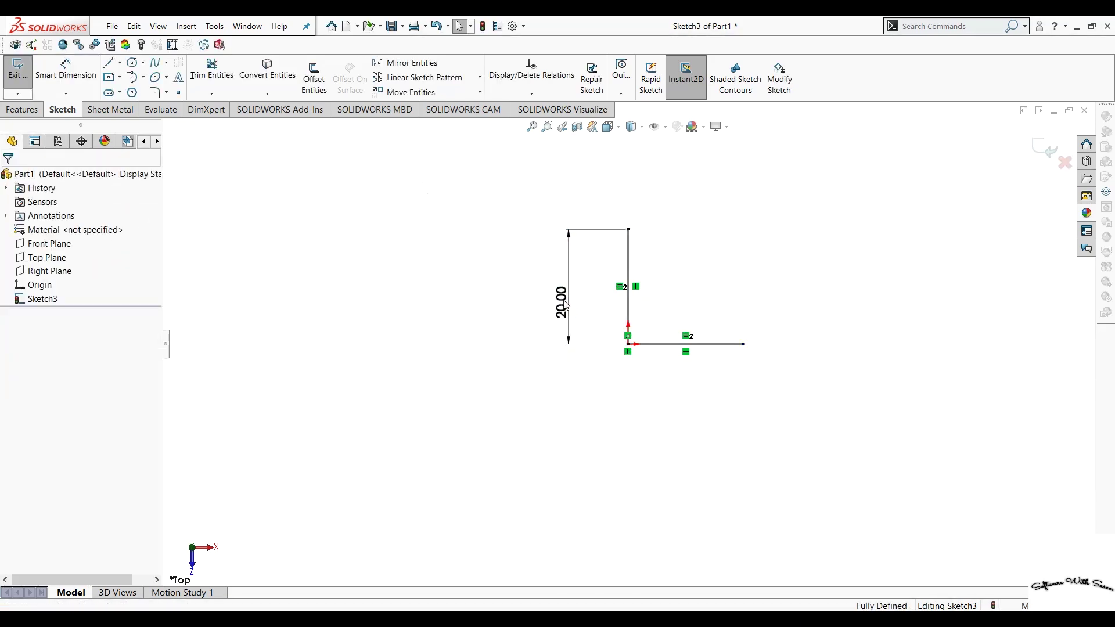
- Draw a tangent arc from the horizontal line's end to the vertical line's top
{"action": "left_click", "coordinate": [132, 77]}
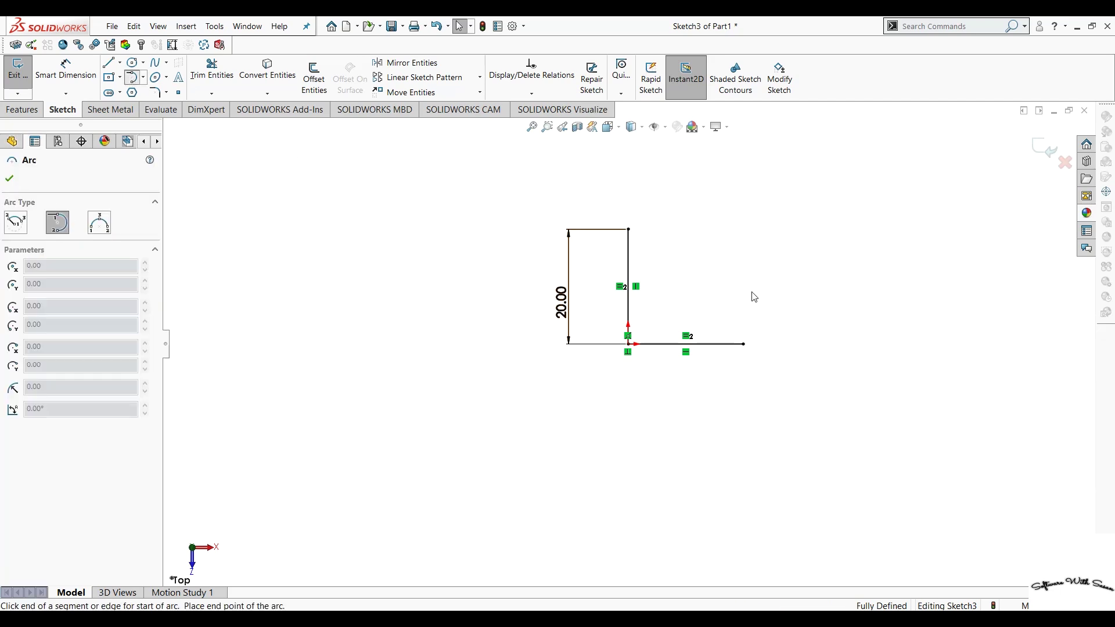
{"action": "left_click", "coordinate": [745, 345]}
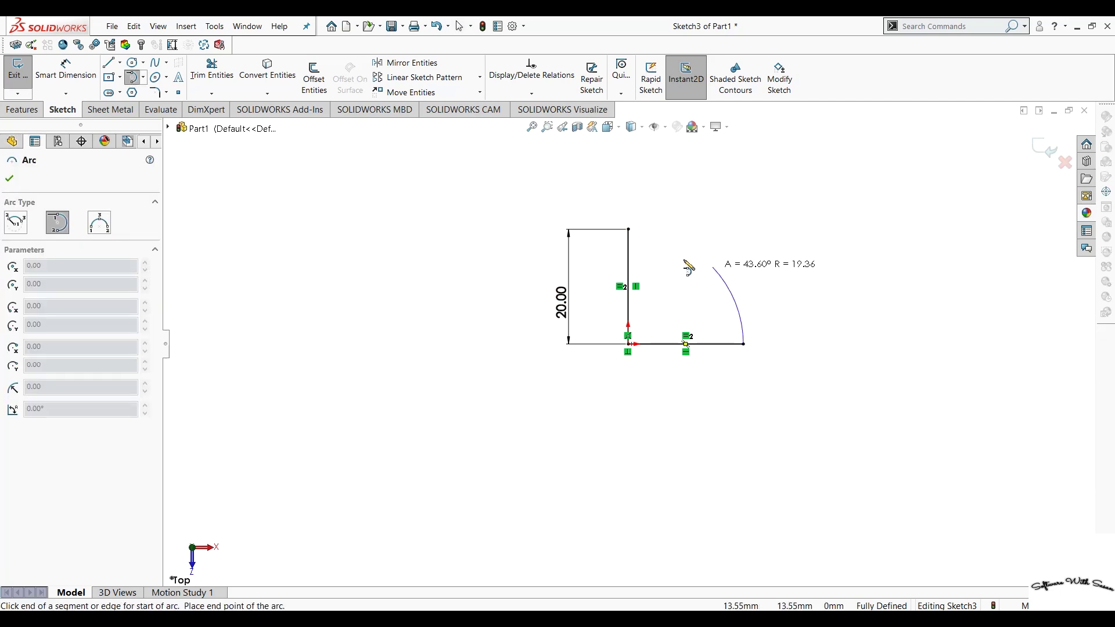
{"action": "left_click", "coordinate": [628, 230]}
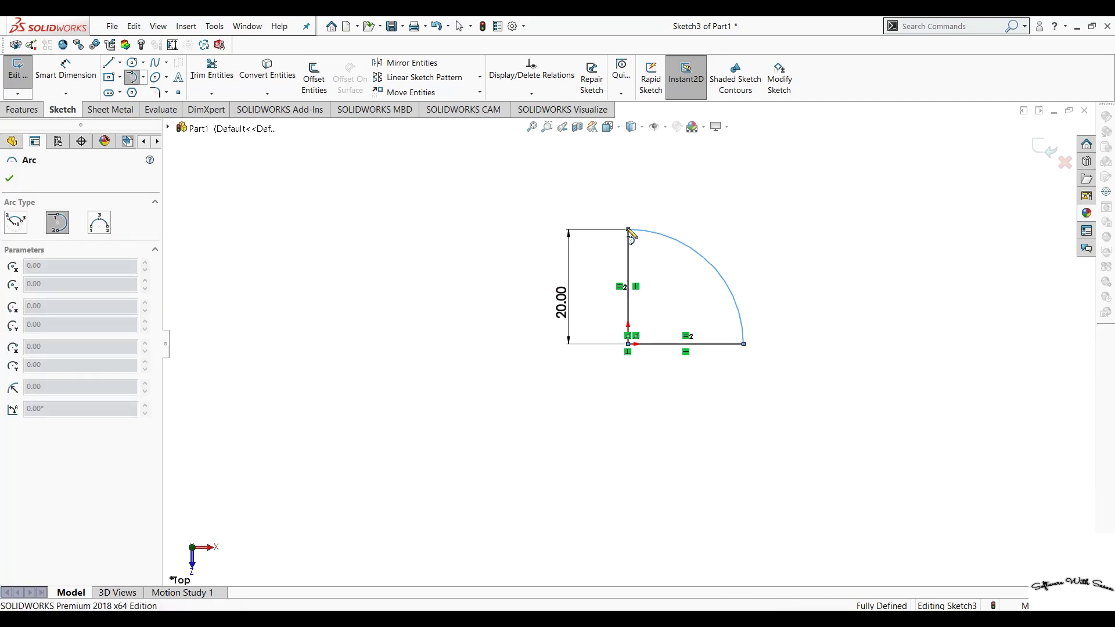
{"action": "key", "text": "Escape"}
- Revolve the profile 360° about the vertical line into a solid hemisphere
{"action": "left_click", "coordinate": [25, 112]}
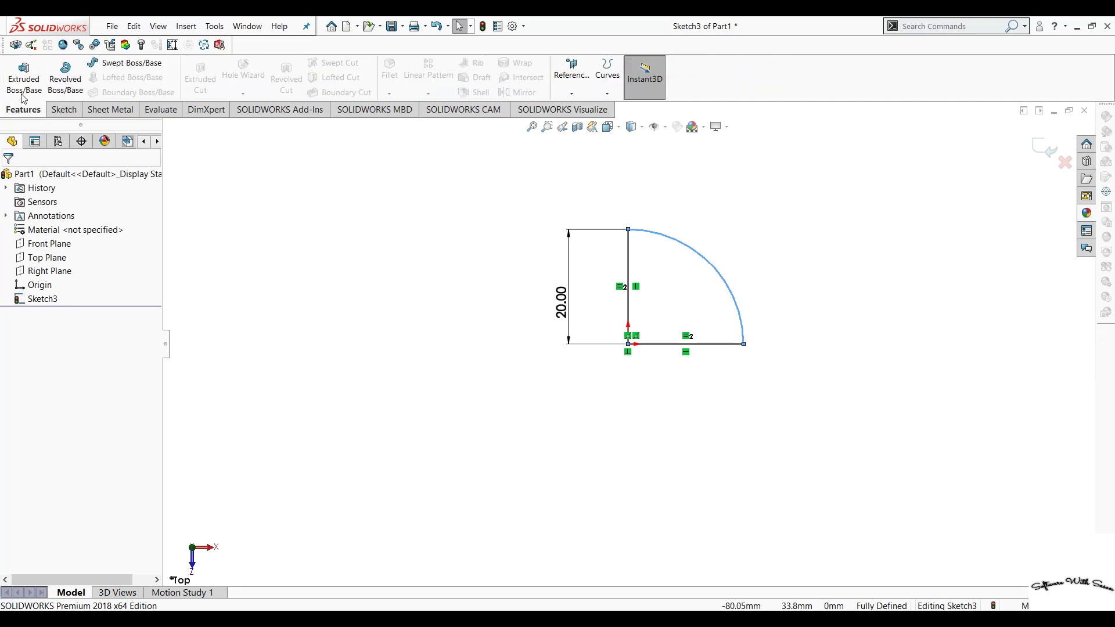
{"action": "left_click", "coordinate": [65, 75]}
{"action": "left_click", "coordinate": [628, 303]}
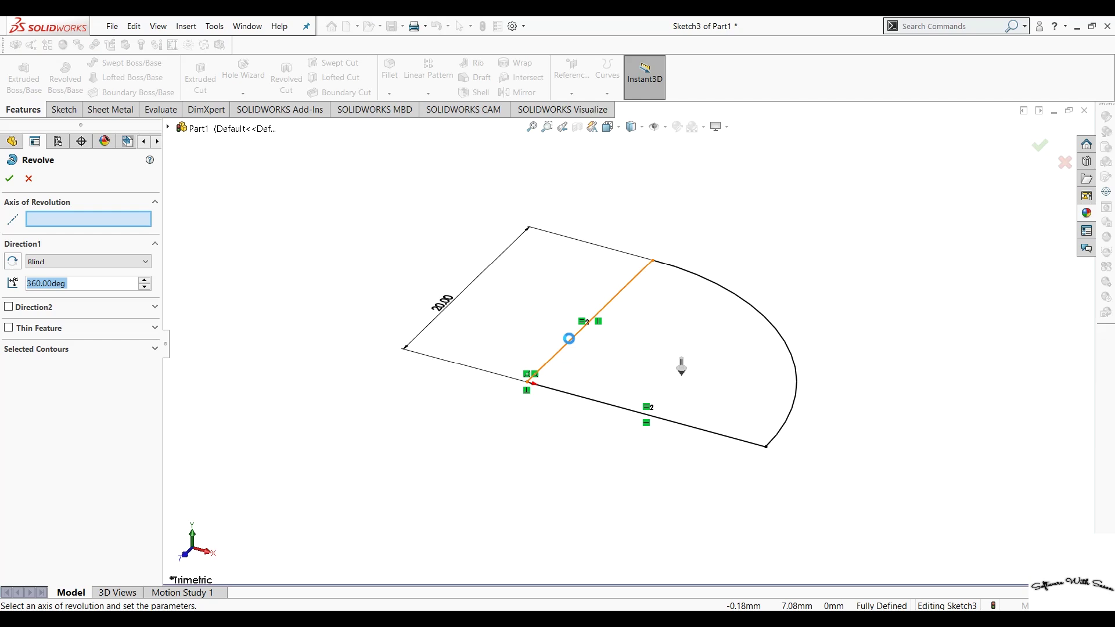
{"action": "left_click", "coordinate": [569, 339]}
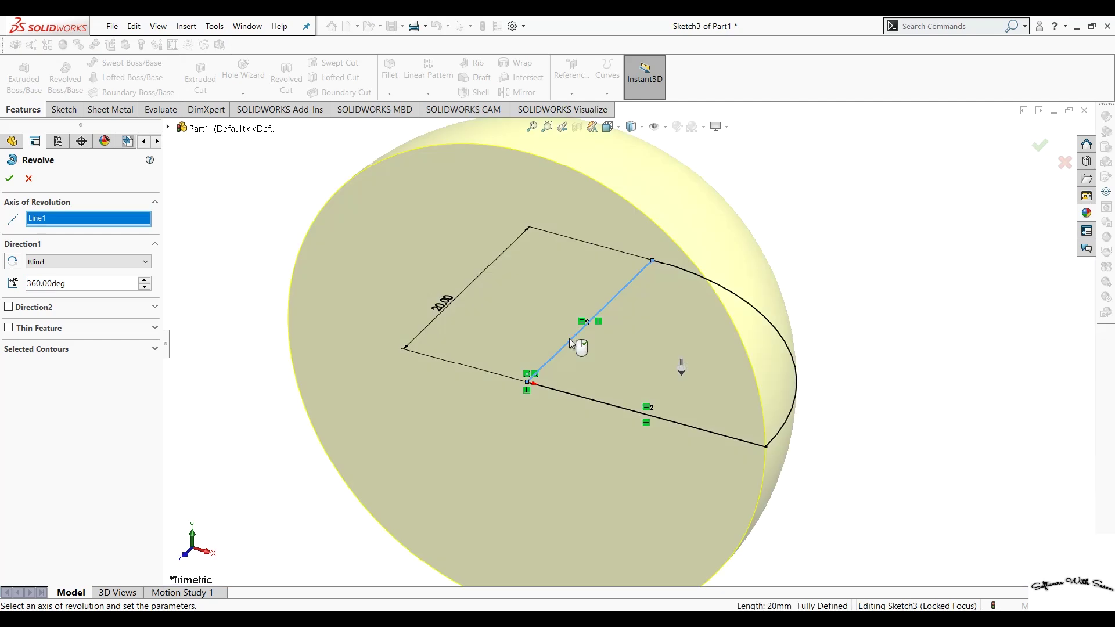
{"action": "left_click", "coordinate": [9, 180]}
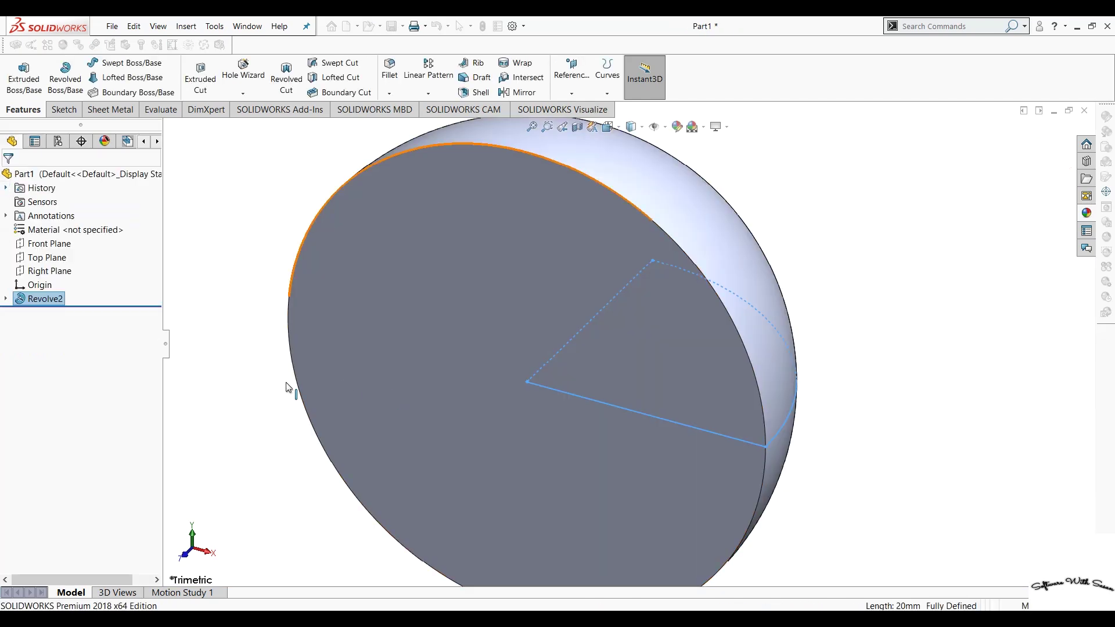
{"action": "left_click", "coordinate": [253, 388]}
{"action": "middle_click_drag", "start_coordinate": [365, 302], "coordinate": [332, 467]}
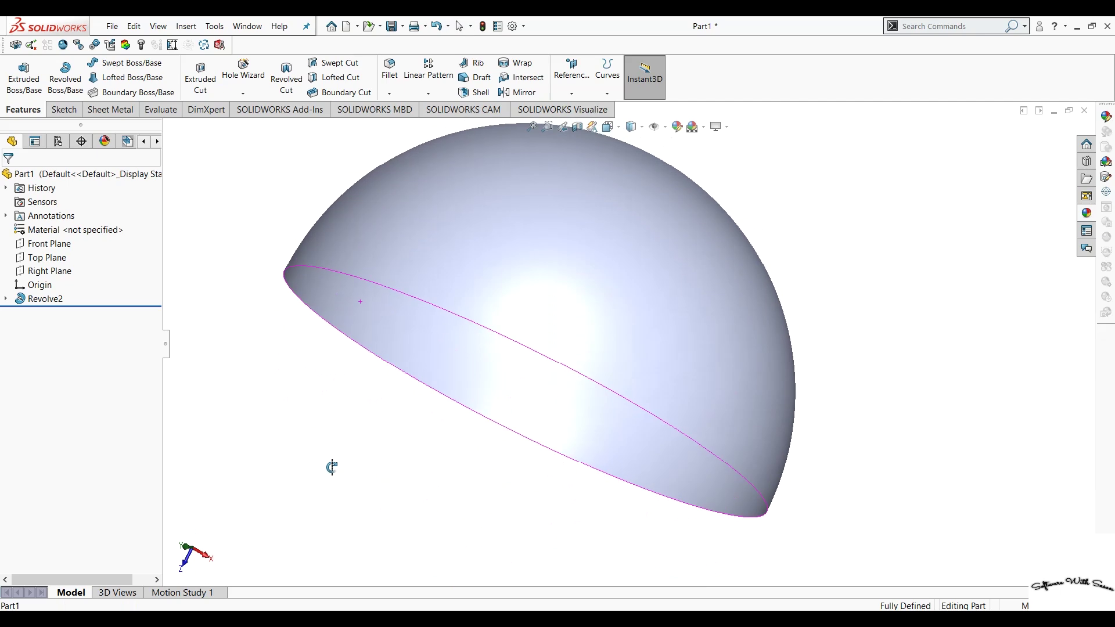
- Orbit the hemisphere, view it normal to the Right Plane, then normal to the Top Plane
{"action": "scroll", "coordinate": [331, 472], "scroll_direction": "up", "scroll_amount": 2}
{"action": "scroll", "coordinate": [400, 451], "scroll_direction": "up", "scroll_amount": 3}
{"action": "mouse_move", "coordinate": [470, 431]}
{"action": "middle_mouse_down"}
{"action": "mouse_move", "coordinate": [373, 403]}
{"action": "mouse_move", "coordinate": [413, 308]}
{"action": "mouse_move", "coordinate": [378, 370]}
{"action": "middle_mouse_up"}
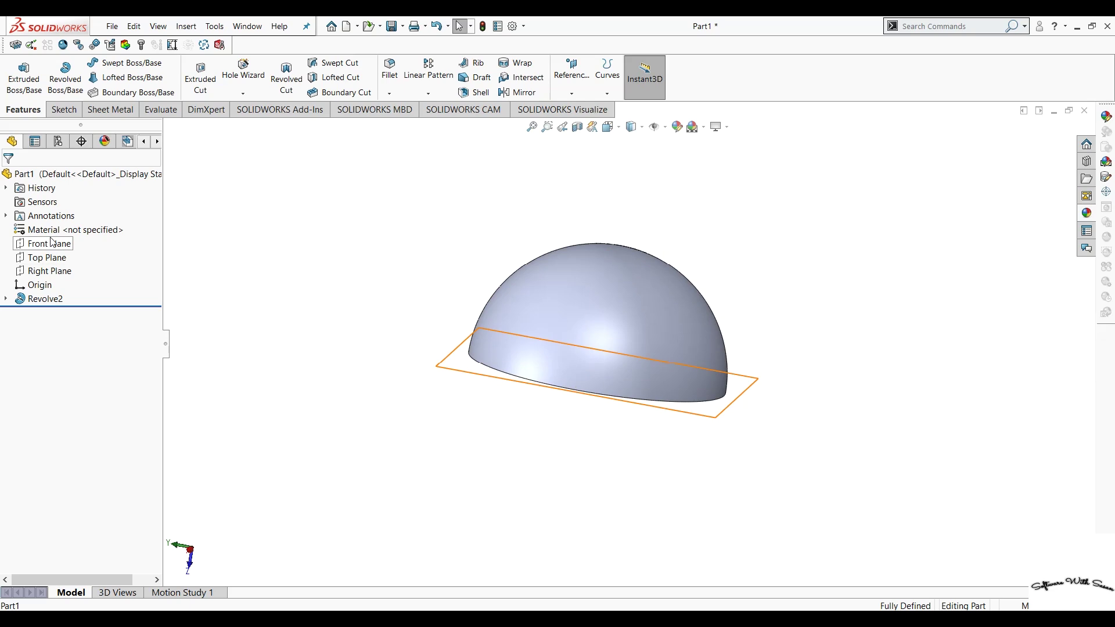
{"action": "left_click", "coordinate": [45, 277]}
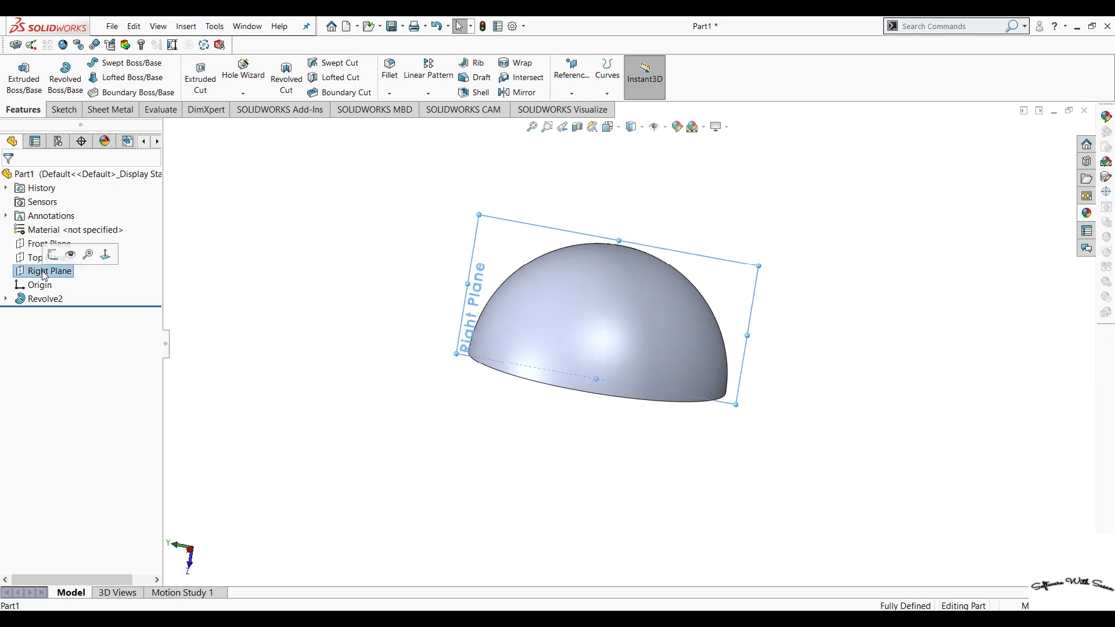
{"action": "key", "text": "ctrl+8"}
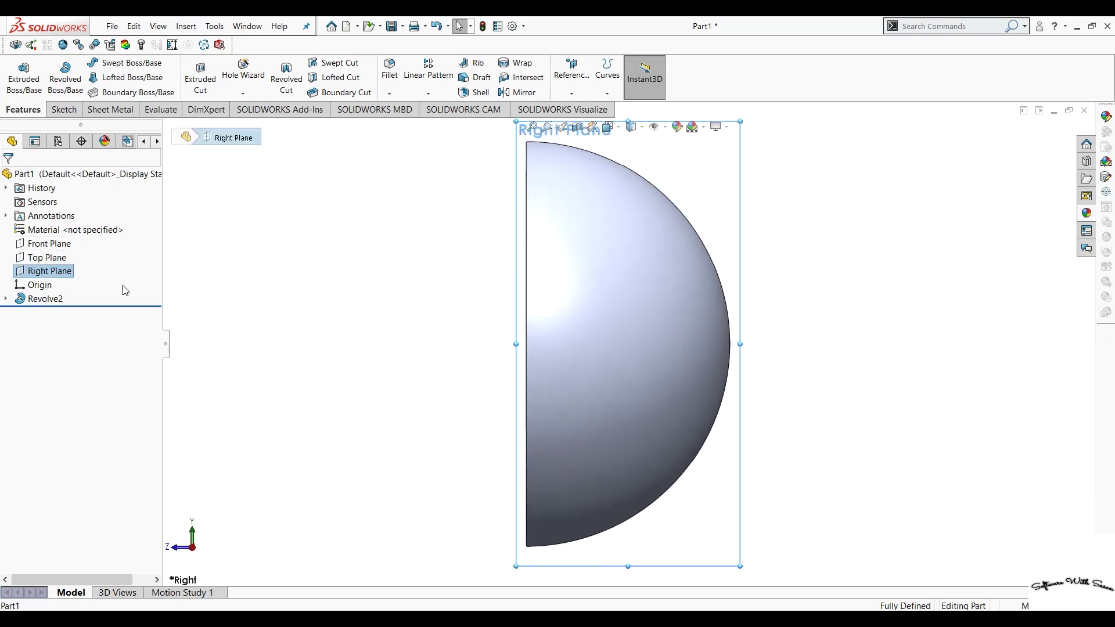
{"action": "left_click", "coordinate": [351, 377]}
{"action": "middle_click_drag", "start_coordinate": [387, 398], "coordinate": [356, 388]}
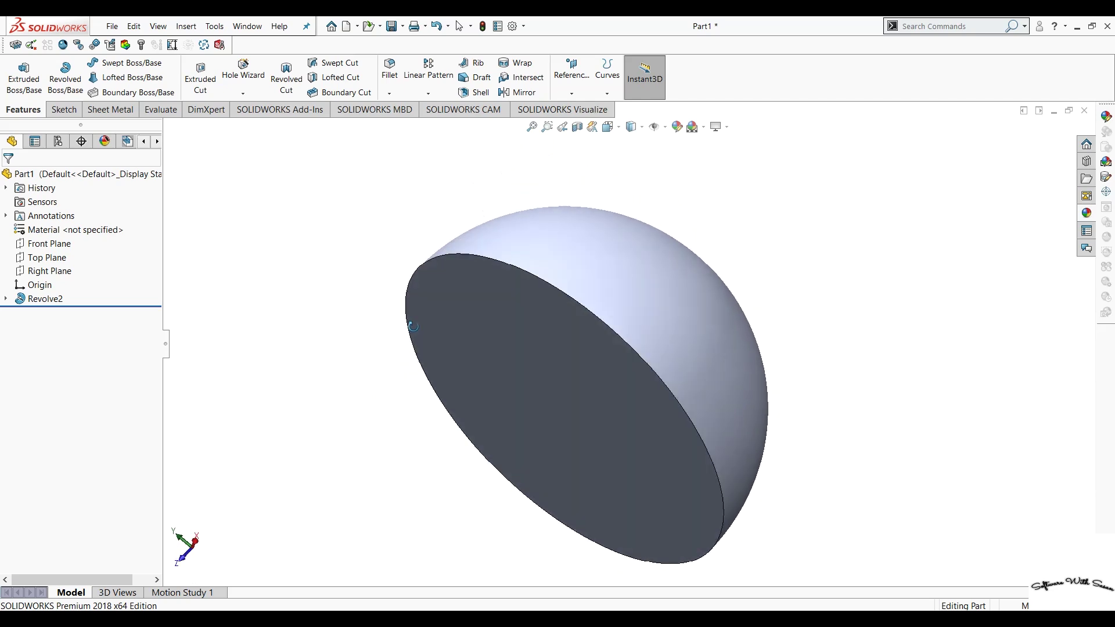
{"action": "left_click", "coordinate": [45, 259]}
{"action": "key", "text": "ctrl+8"}
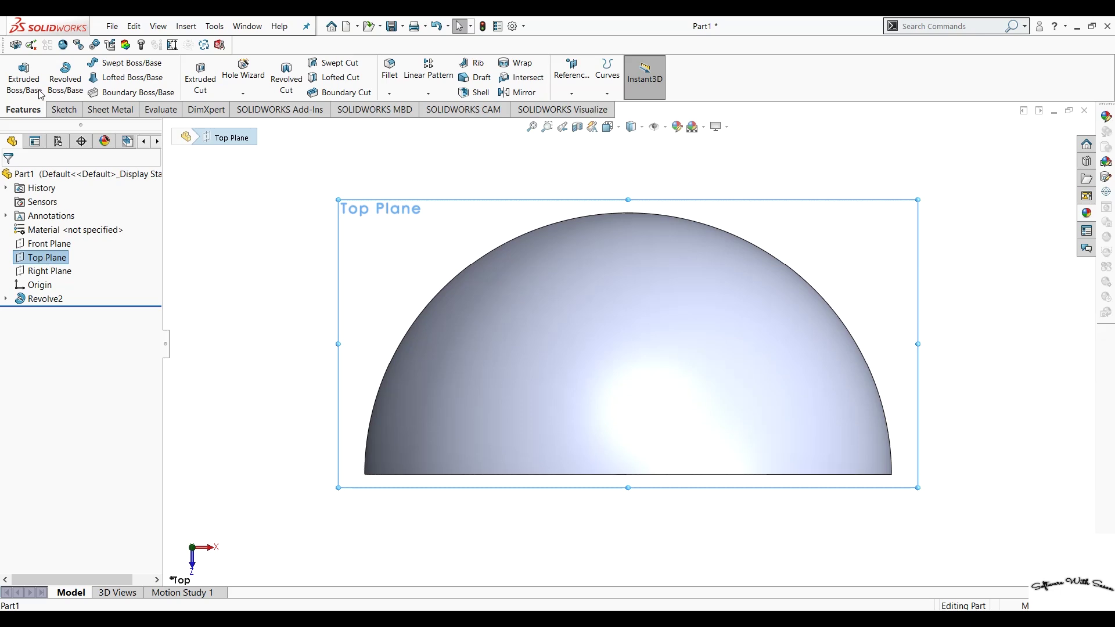
- Sketch a vertical construction centreline from the dome's top down to the origin
{"action": "left_click", "coordinate": [64, 117]}
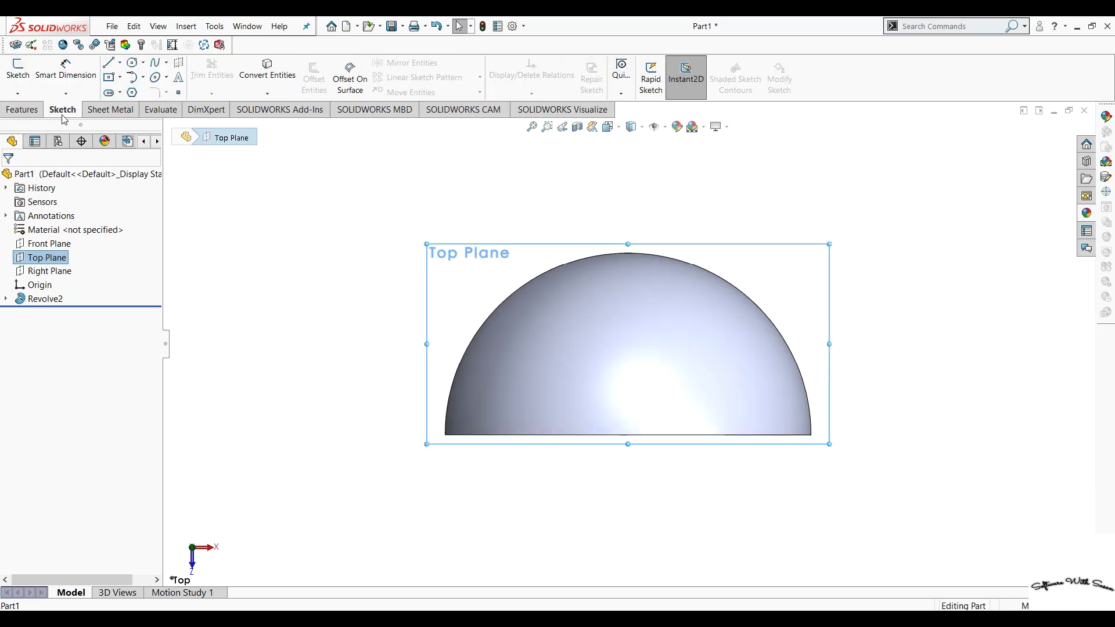
{"action": "left_click", "coordinate": [108, 62]}
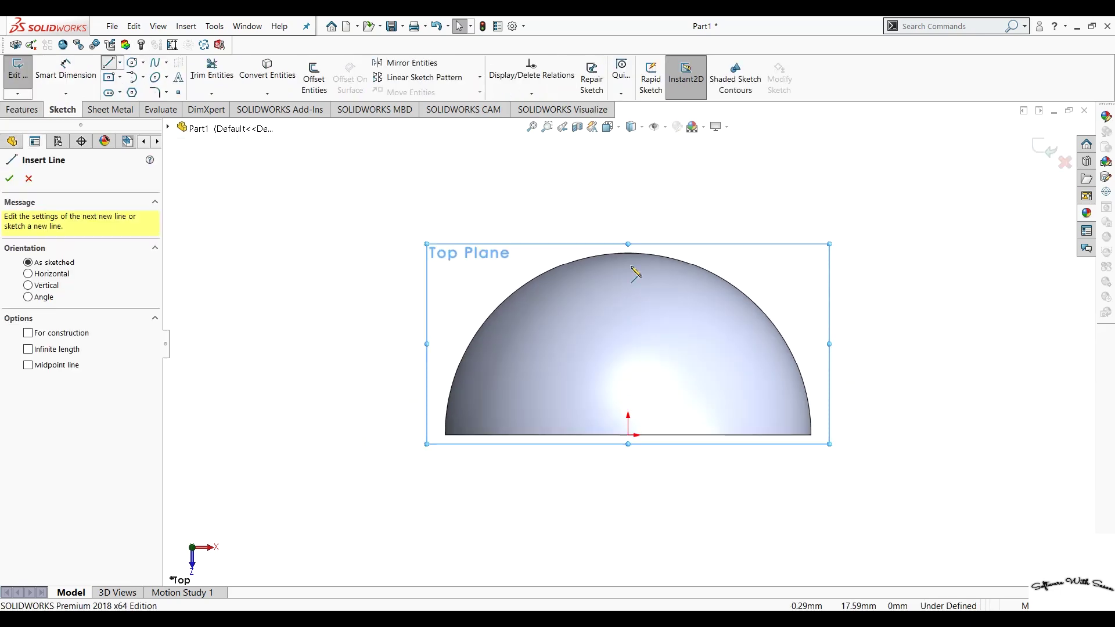
{"action": "left_click", "coordinate": [628, 254]}
{"action": "left_click", "coordinate": [628, 435]}
{"action": "double_click", "coordinate": [628, 436]}
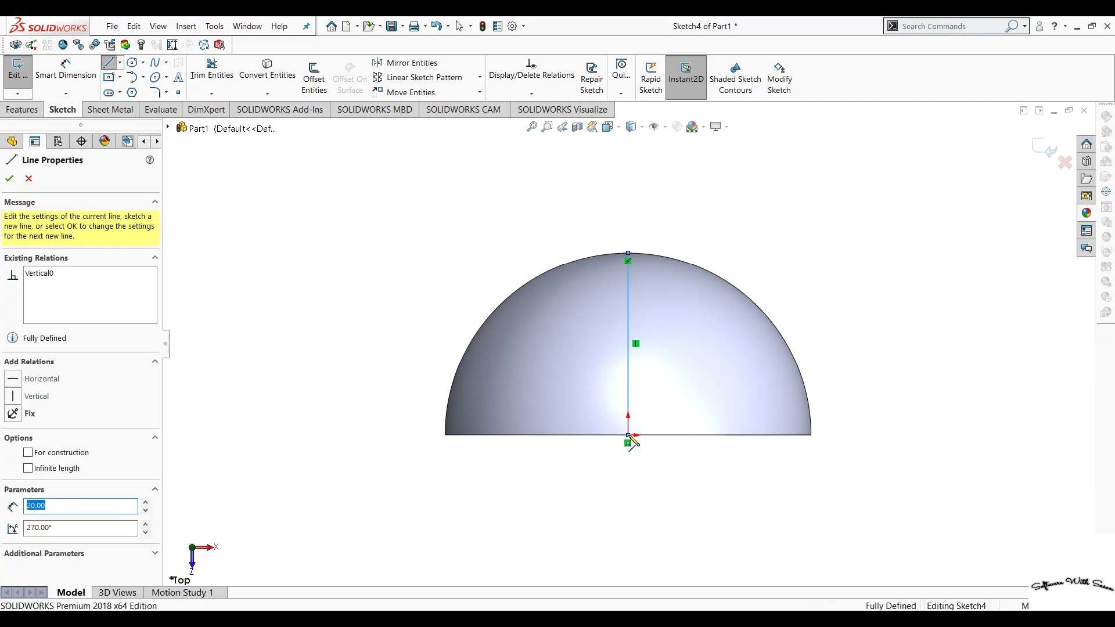
{"action": "right_click", "coordinate": [629, 437]}
{"action": "left_click", "coordinate": [662, 443]}
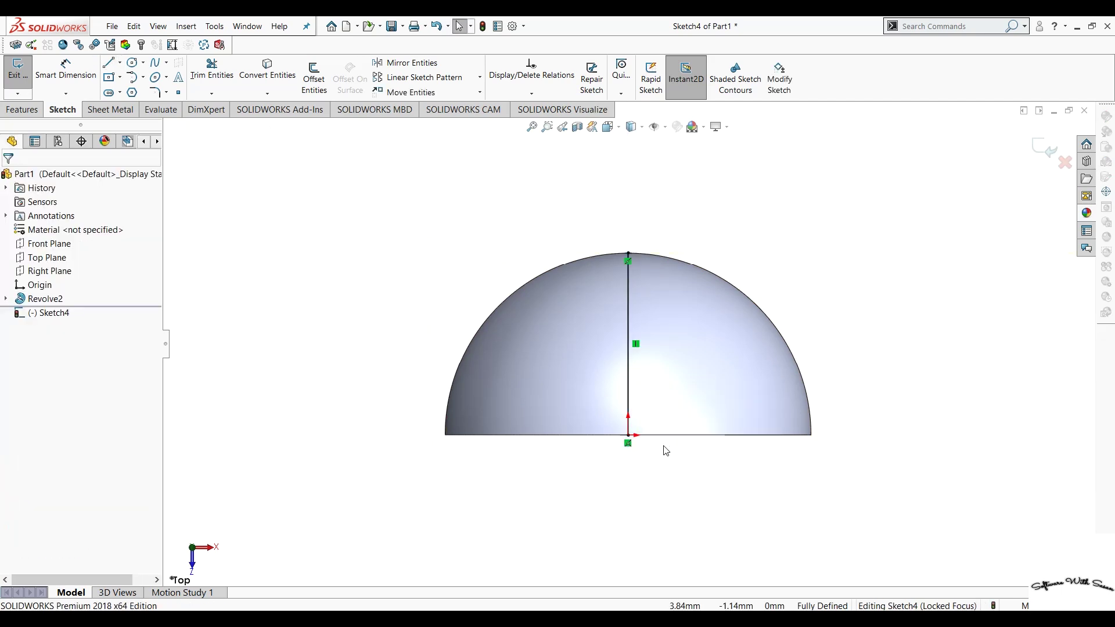
{"action": "left_click", "coordinate": [629, 399]}
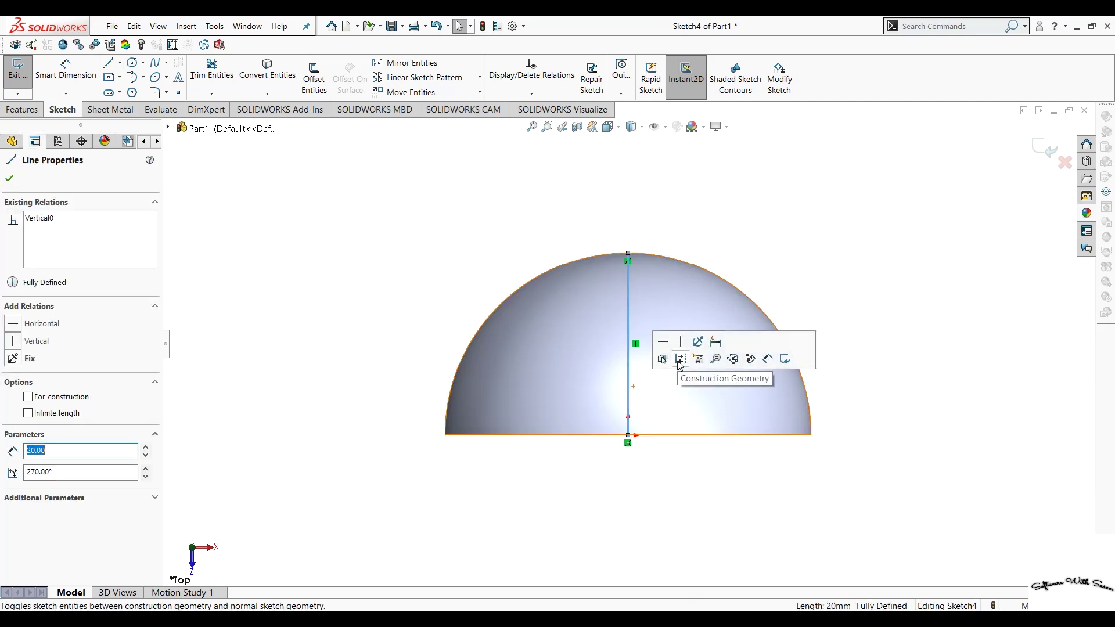
{"action": "left_click", "coordinate": [680, 359]}
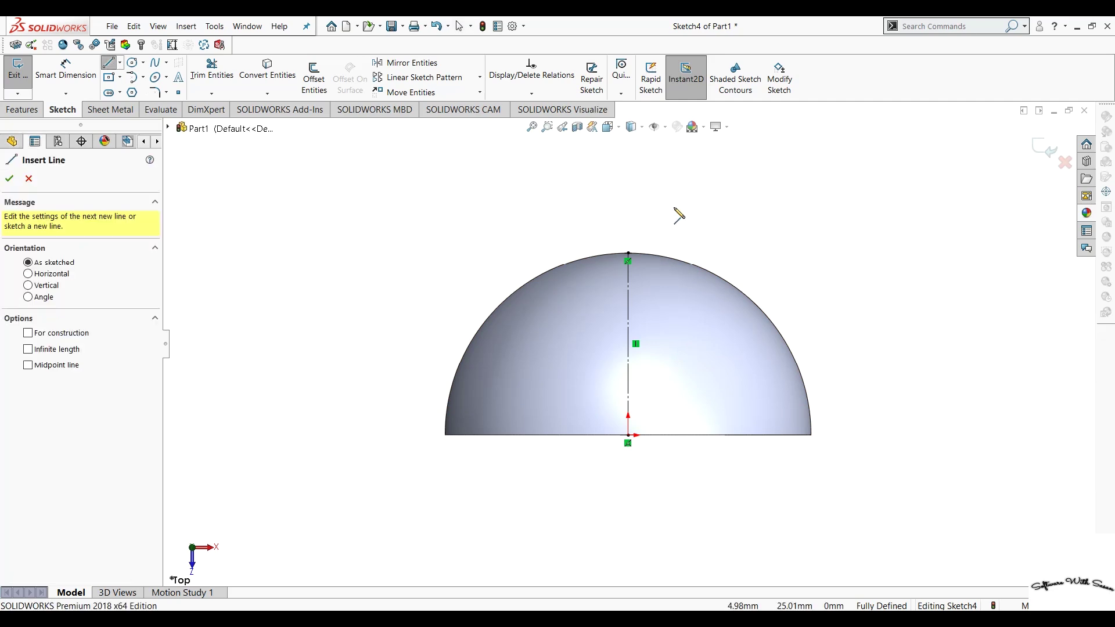
- Draw a horizontal line leftward and a short vertical line downward from the dome top, then select both
{"action": "left_click", "coordinate": [628, 254]}
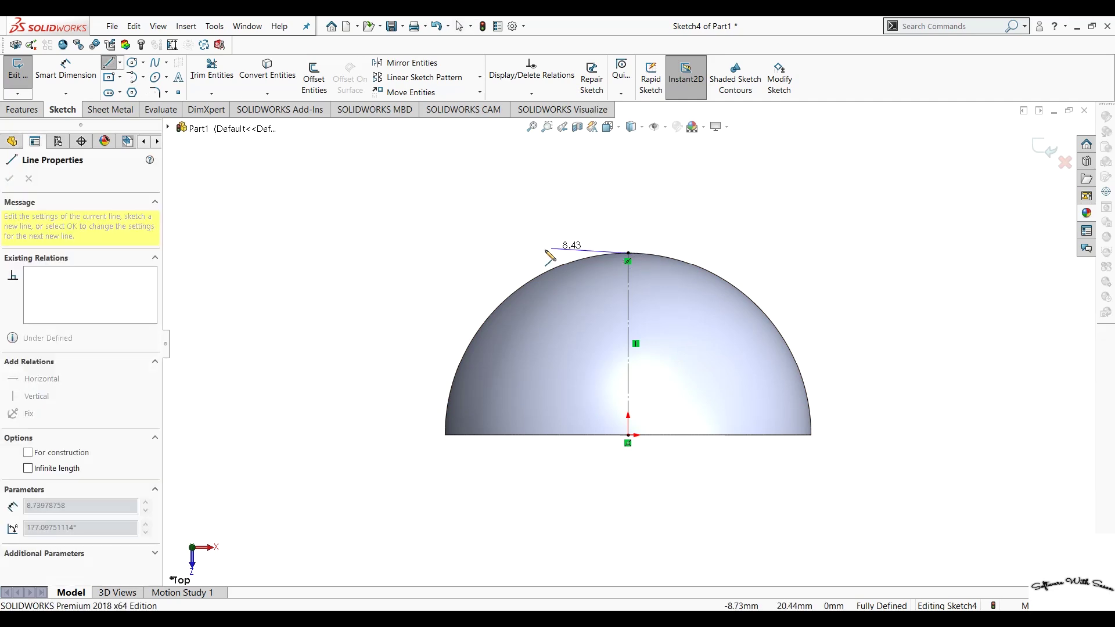
{"action": "left_click", "coordinate": [539, 254]}
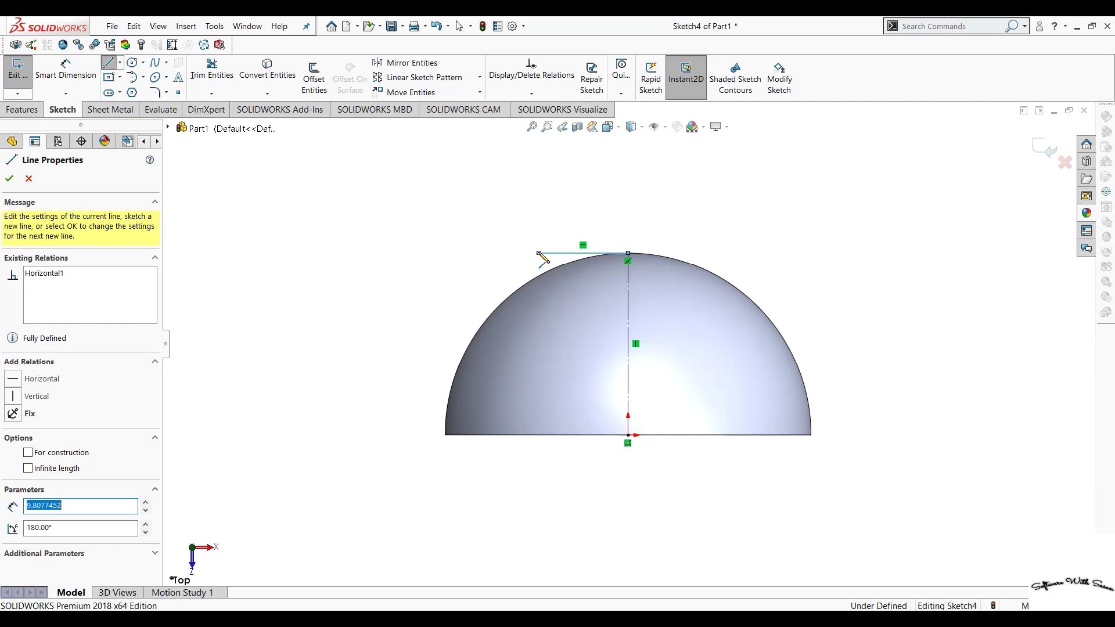
{"action": "key", "text": "Escape"}
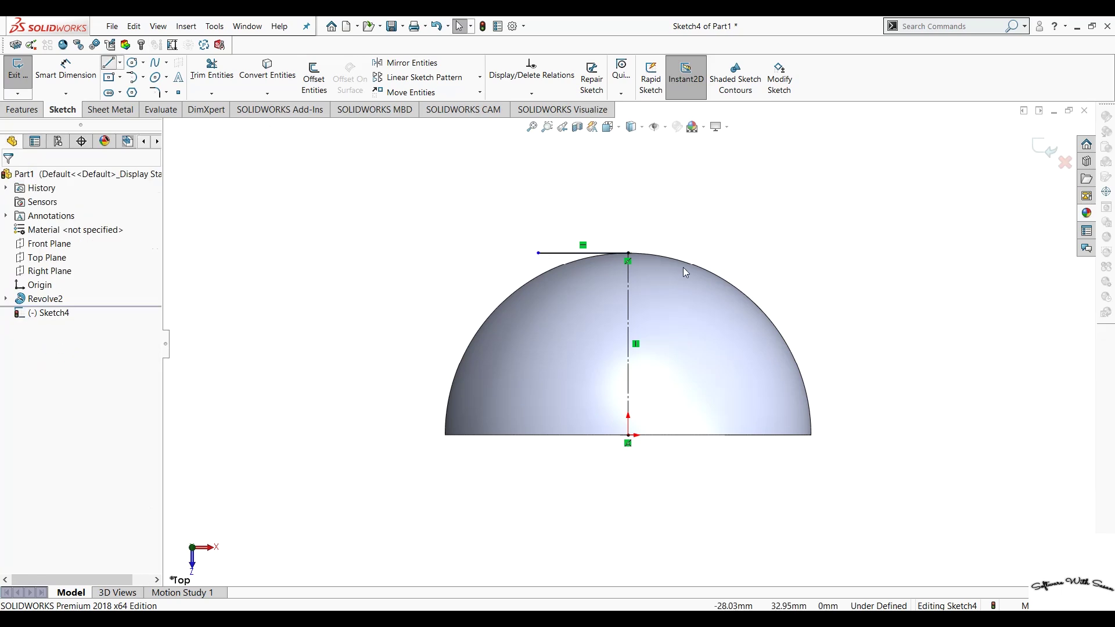
{"action": "key", "text": "l"}
{"action": "left_click", "coordinate": [628, 253]}
{"action": "double_click", "coordinate": [627, 298]}
{"action": "key", "text": "Escape"}
{"action": "left_click_drag", "start_coordinate": [430, 328], "coordinate": [722, 193]}
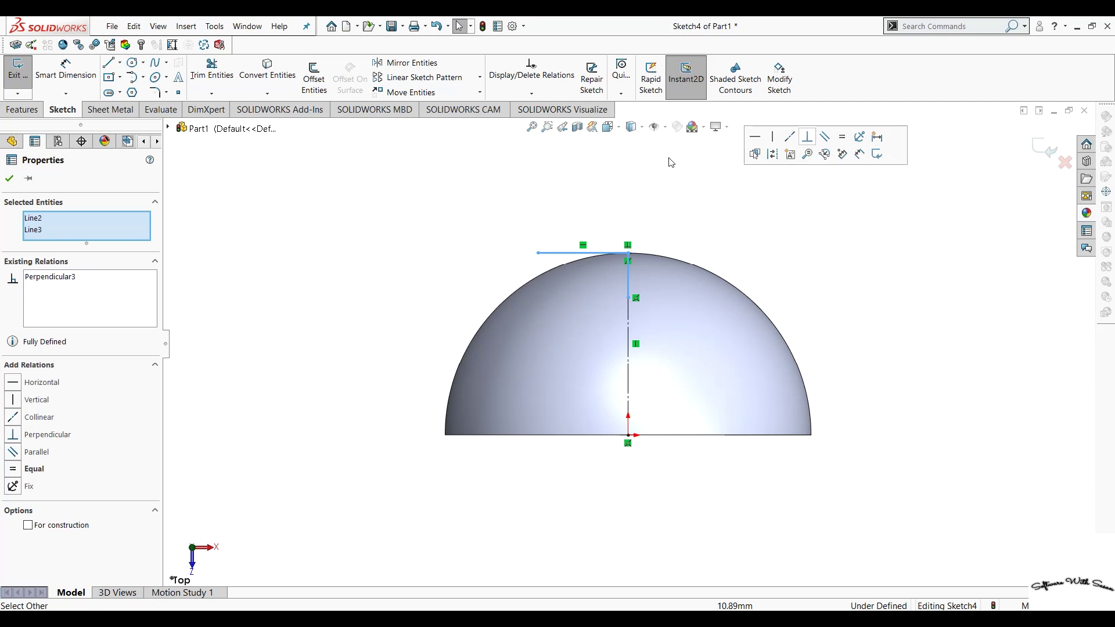
{"action": "left_click", "coordinate": [435, 212]}
- Dimension the short vertical line to 1 mm and the horizontal line to 2.25 mm
{"action": "left_click", "coordinate": [87, 81]}
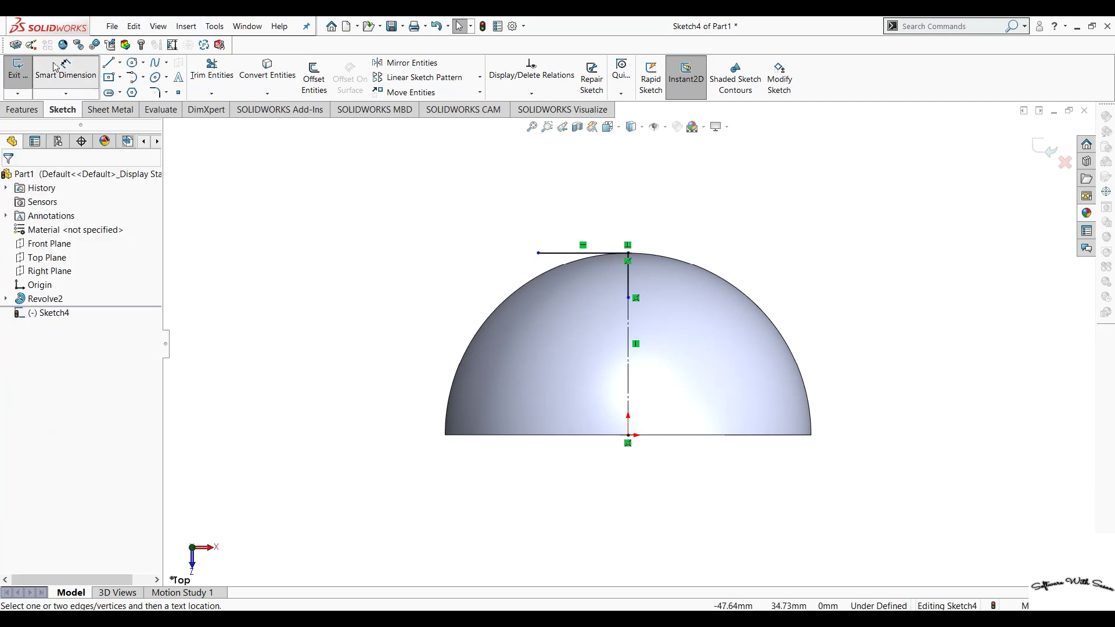
{"action": "left_click", "coordinate": [631, 283]}
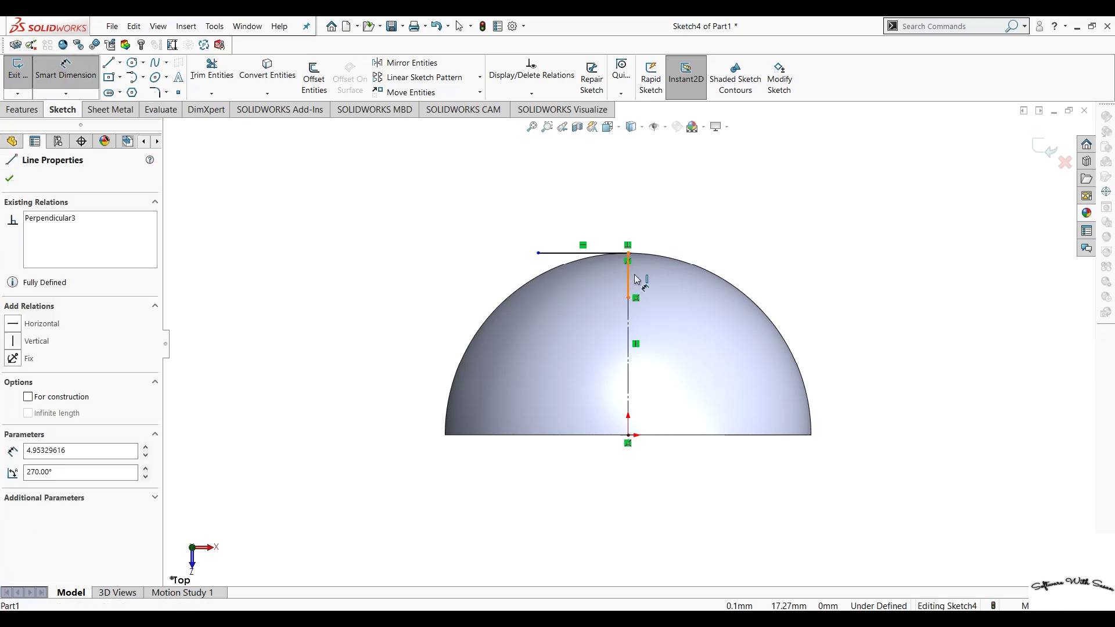
{"action": "left_click", "coordinate": [773, 272]}
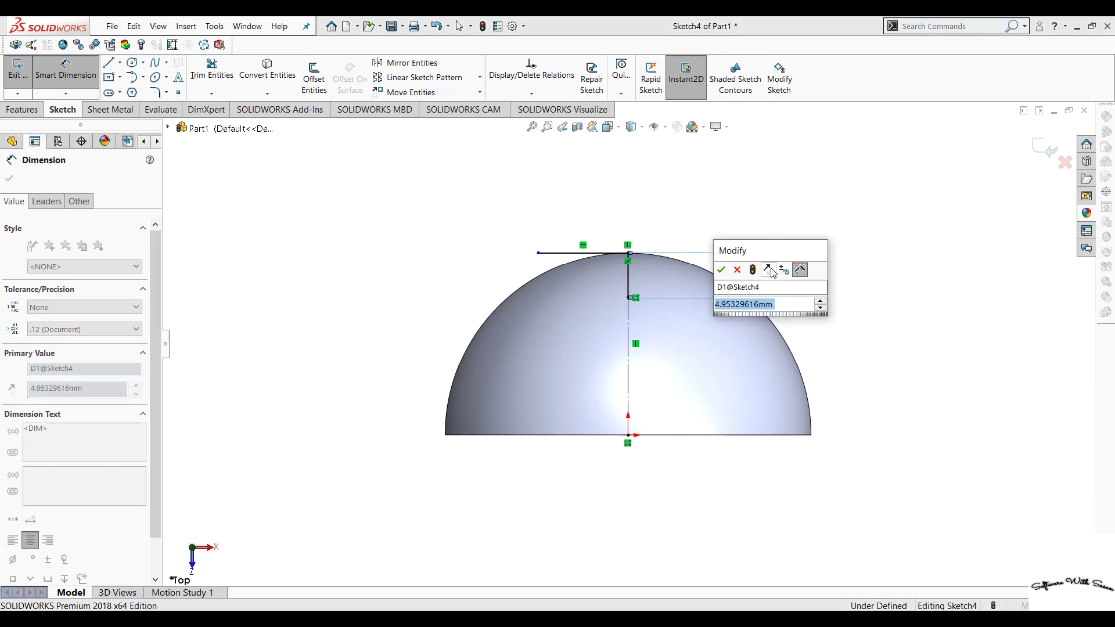
{"action": "type", "text": "1"}
{"action": "key", "text": "Return"}
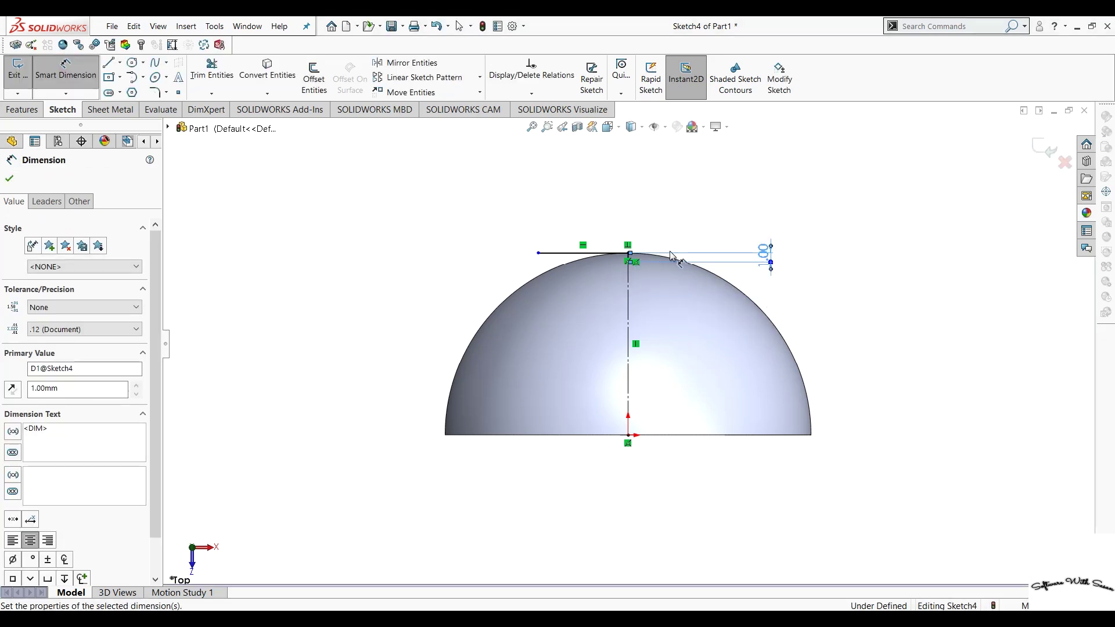
{"action": "left_click", "coordinate": [582, 259]}
{"action": "left_click", "coordinate": [590, 219]}
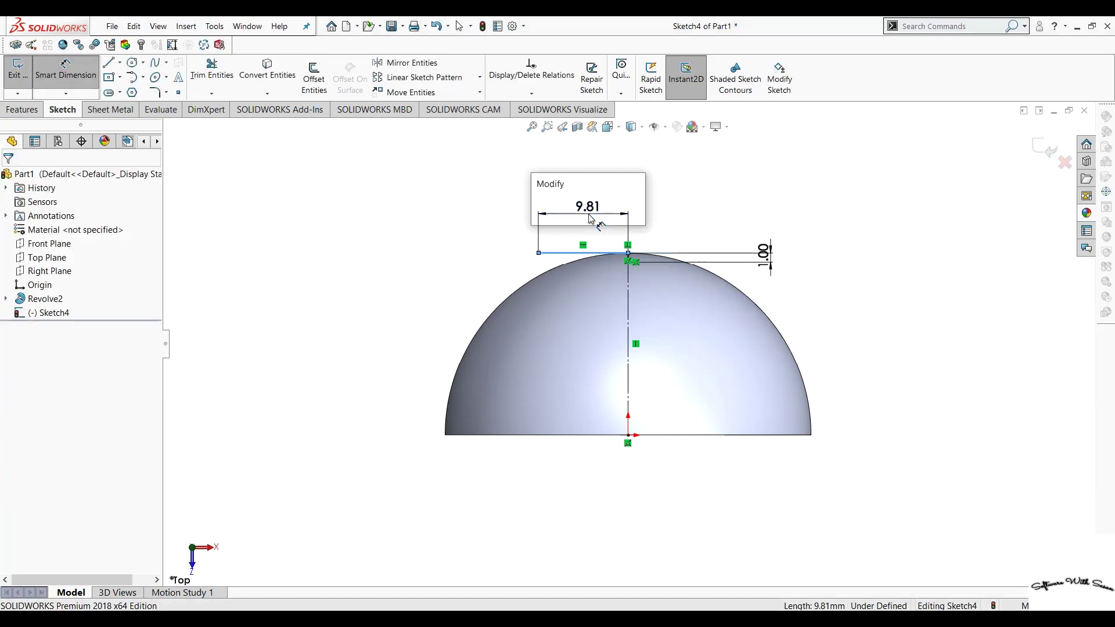
{"action": "type", "text": "2.25"}
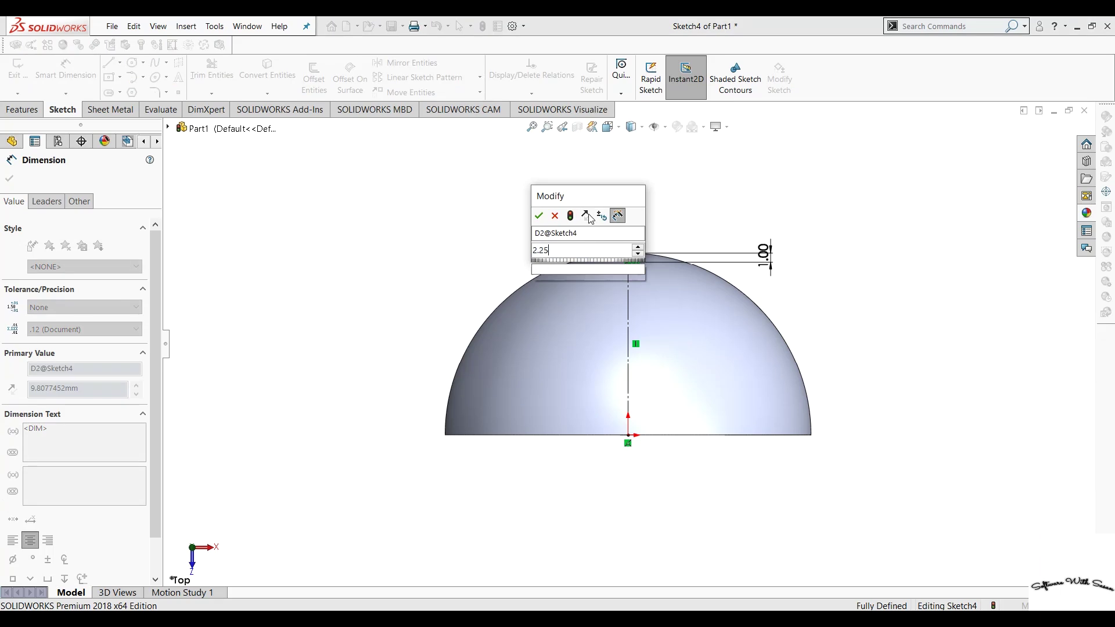
{"action": "key", "text": "Return"}
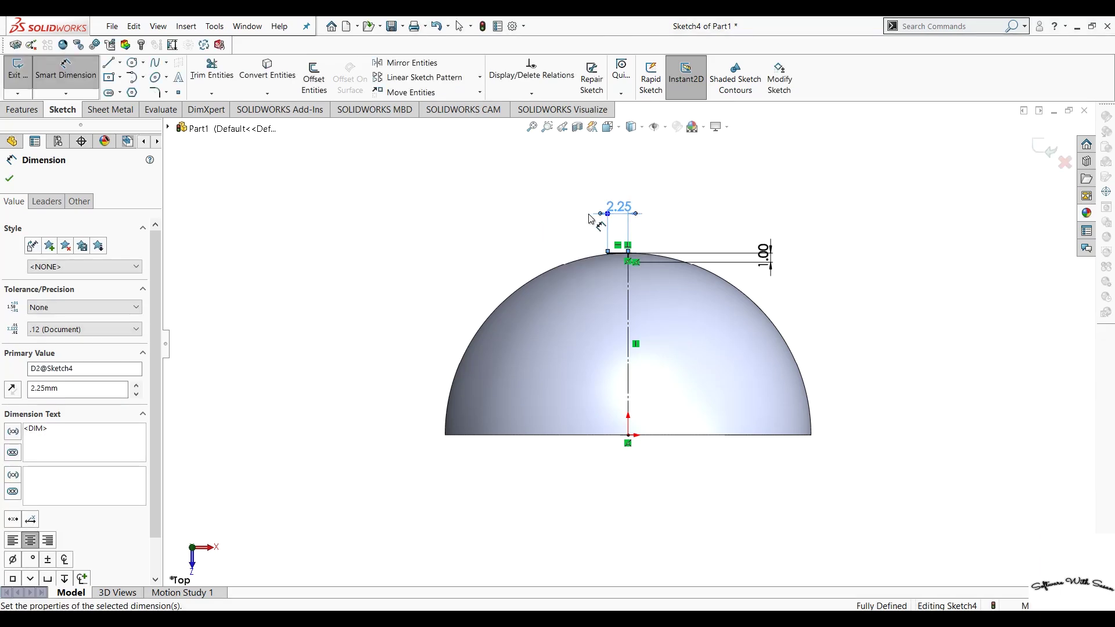
- Zoom to an area around the dome top to prepare the tangent arc
{"action": "left_click", "coordinate": [142, 77]}
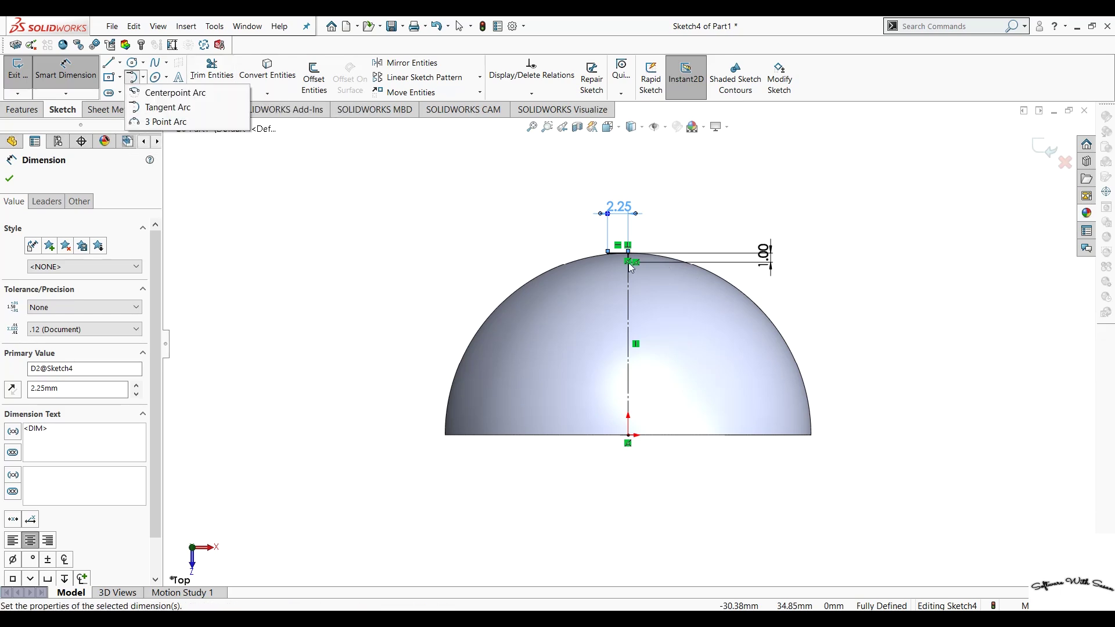
{"action": "left_click", "coordinate": [547, 127]}
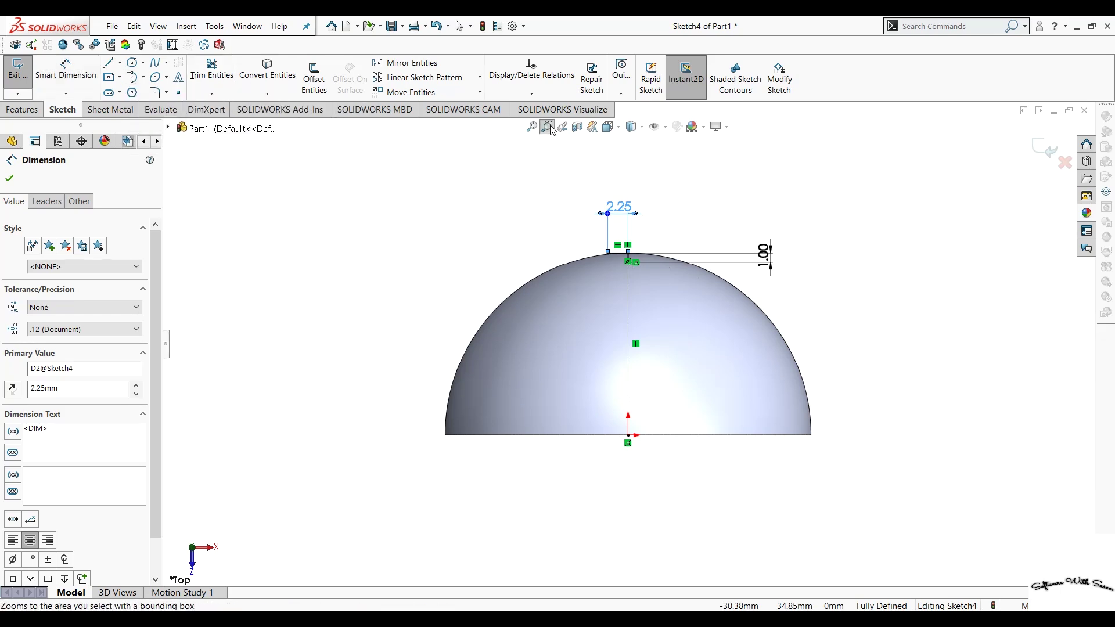
{"action": "left_click_drag", "start_coordinate": [720, 187], "coordinate": [551, 320]}
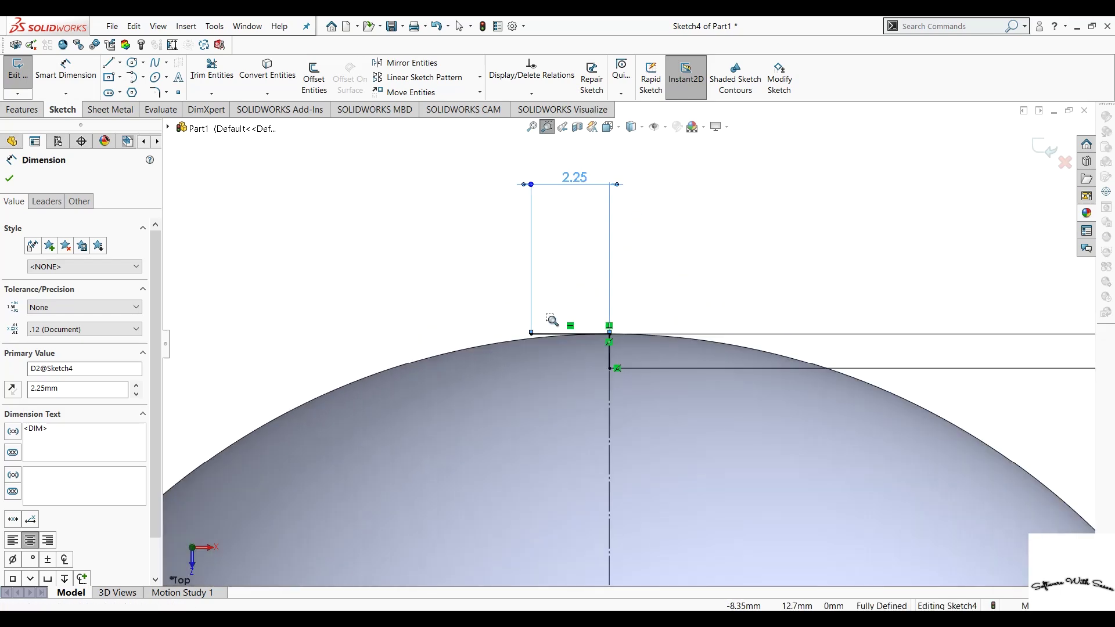
{"action": "left_click", "coordinate": [132, 81]}
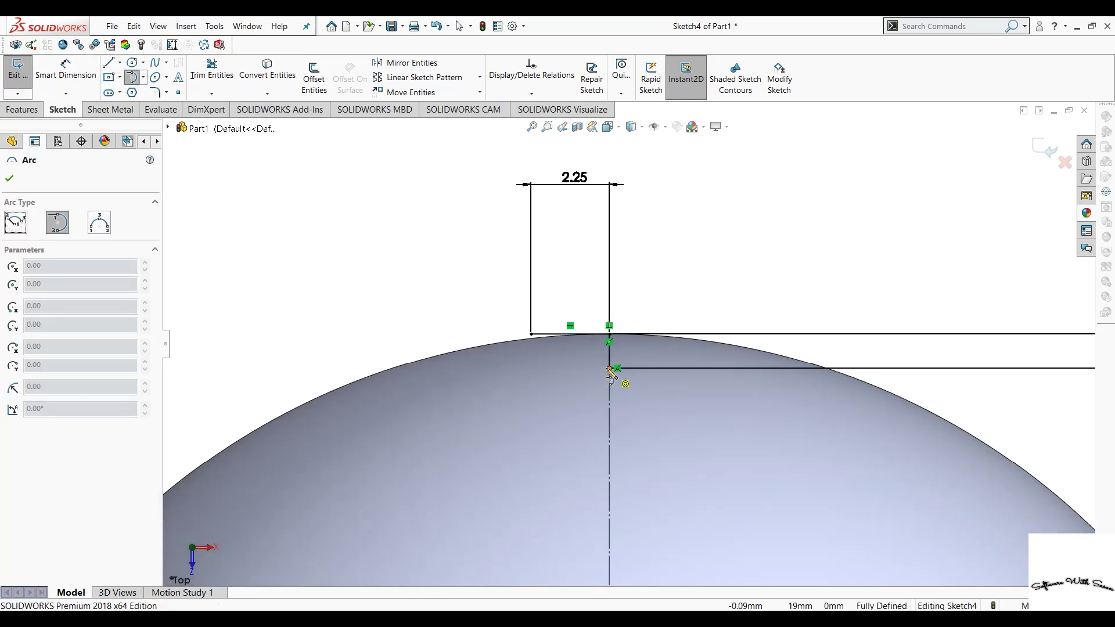
- Finish the tangent arc at the horizontal line's left end, closing the dimple profile
{"action": "left_click", "coordinate": [532, 336]}
{"action": "key", "text": "Escape"}
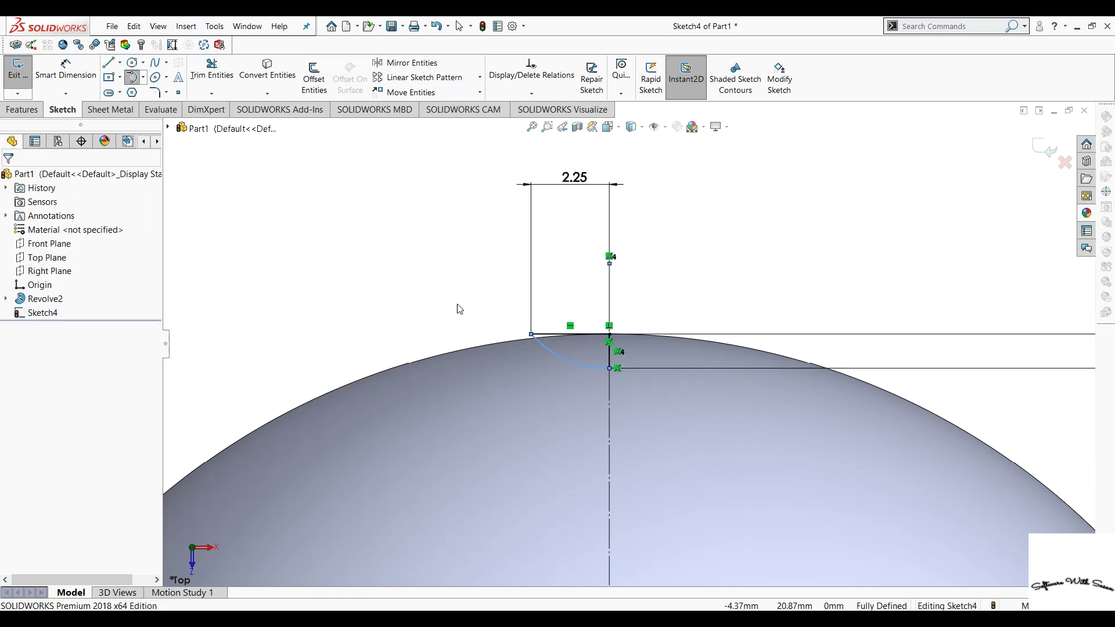
{"action": "mouse_move", "coordinate": [458, 309]}
{"action": "middle_mouse_down"}
{"action": "mouse_move", "coordinate": [409, 303]}
{"action": "mouse_move", "coordinate": [389, 357]}
{"action": "middle_mouse_up"}
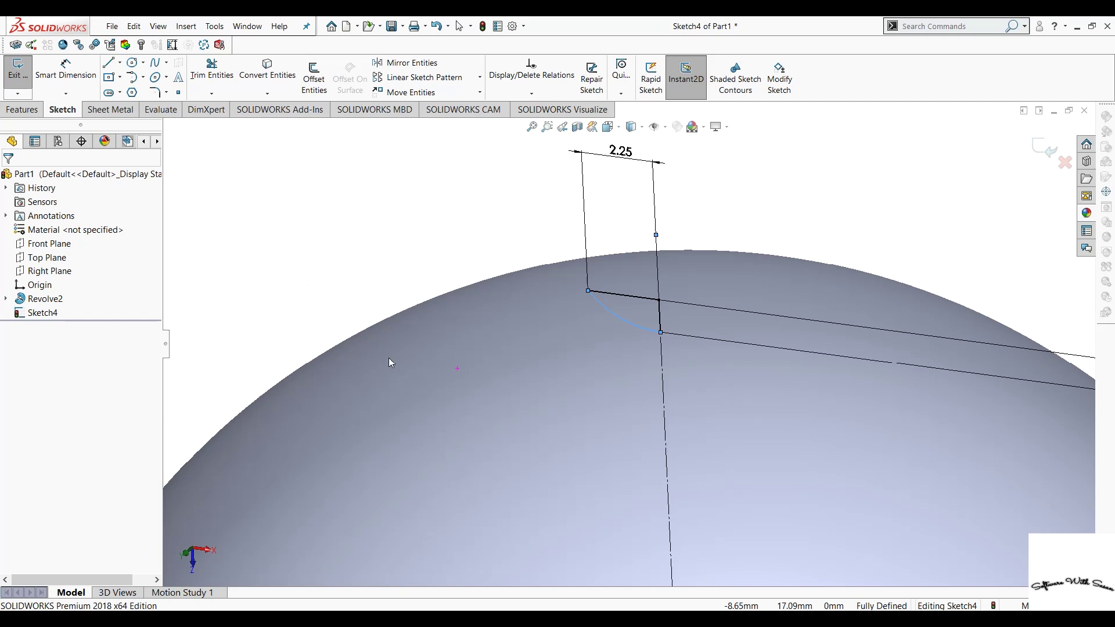
{"action": "left_click", "coordinate": [12, 111]}
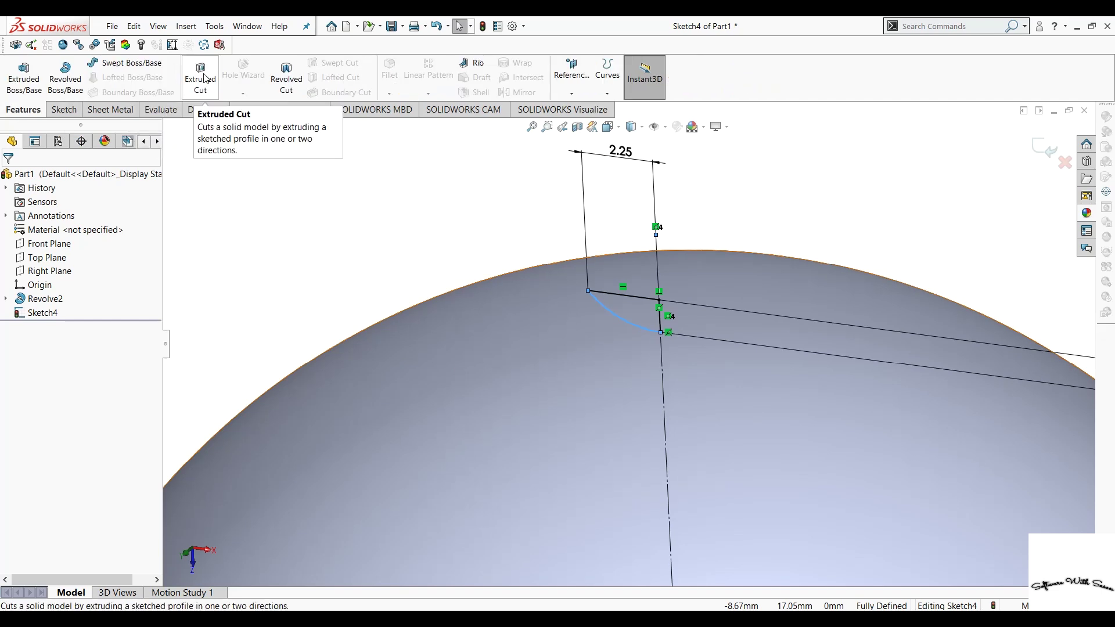
- Revolve-cut the dimple profile 360° about the centreline, then zoom to fit
{"action": "left_click", "coordinate": [287, 87]}
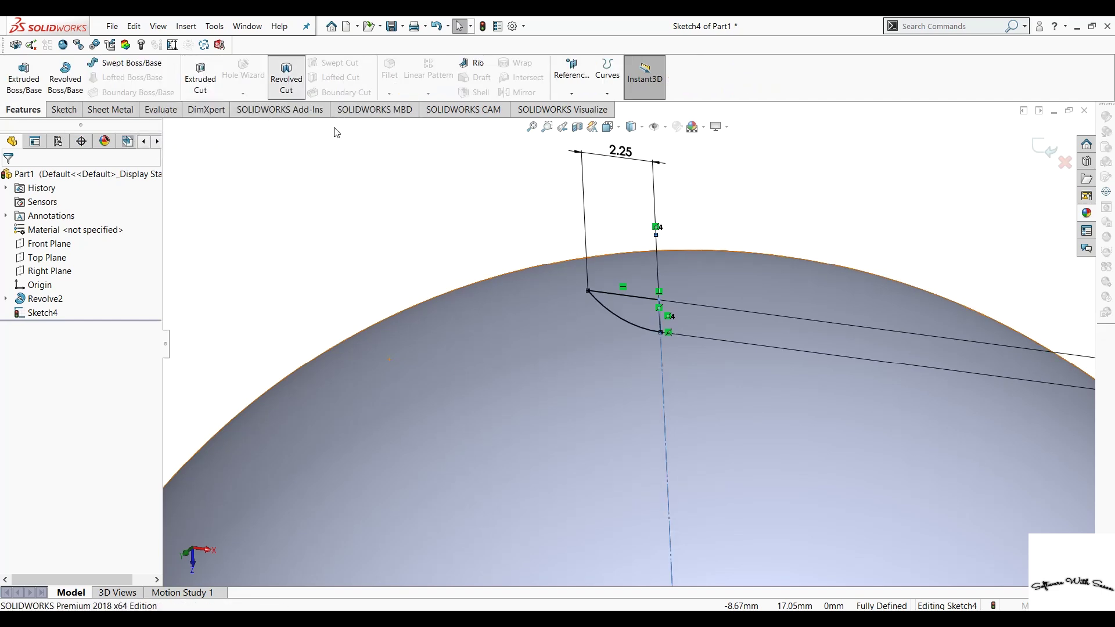
{"action": "left_click", "coordinate": [9, 179]}
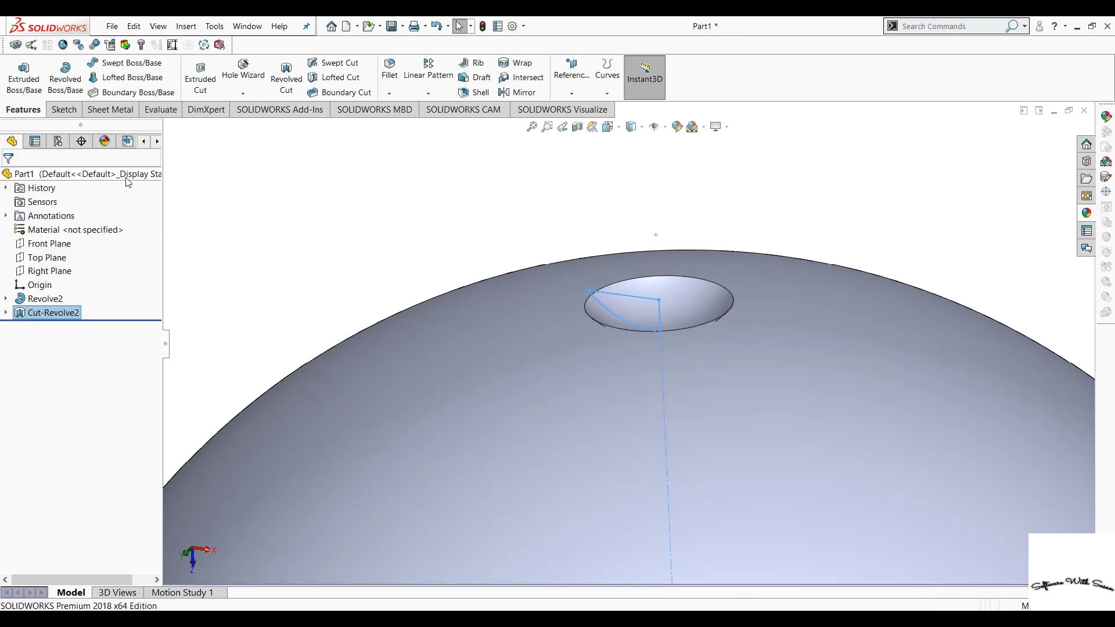
{"action": "left_click", "coordinate": [363, 241]}
{"action": "key", "text": "f"}
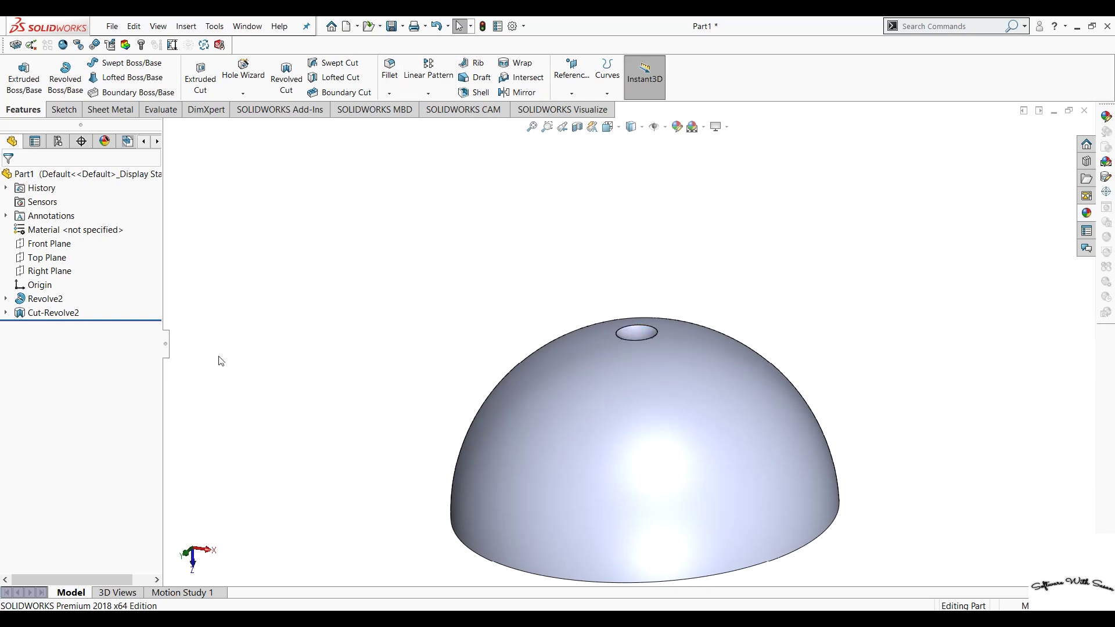
- Create Axis4 at the intersection of the Front and Top Planes
{"action": "left_click", "coordinate": [584, 81]}
{"action": "left_click", "coordinate": [574, 125]}
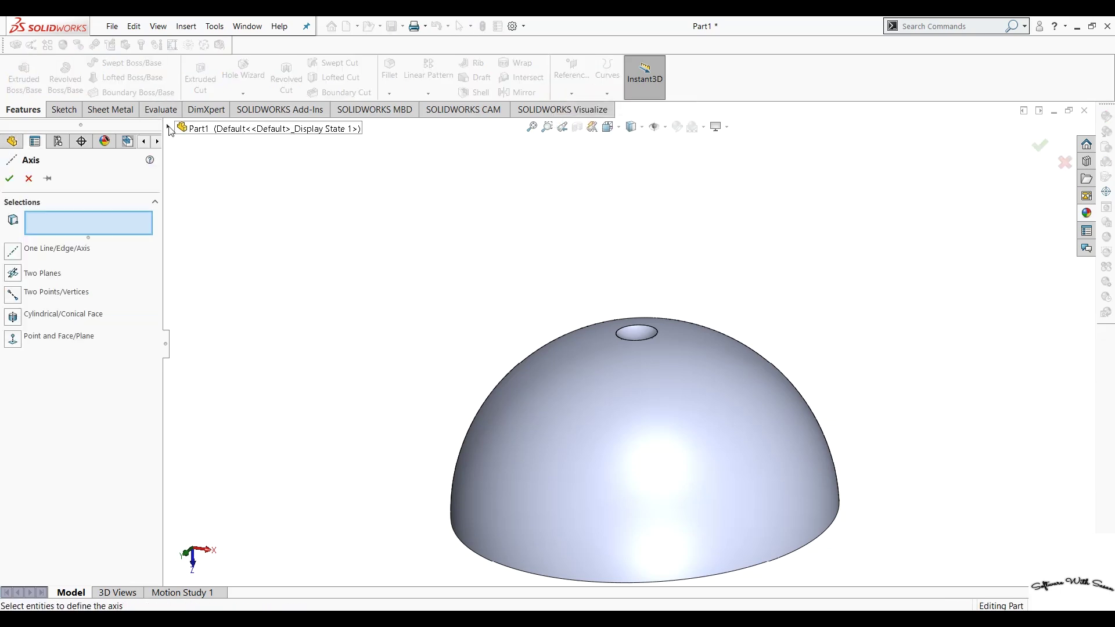
{"action": "left_click", "coordinate": [169, 127]}
{"action": "left_click", "coordinate": [221, 198]}
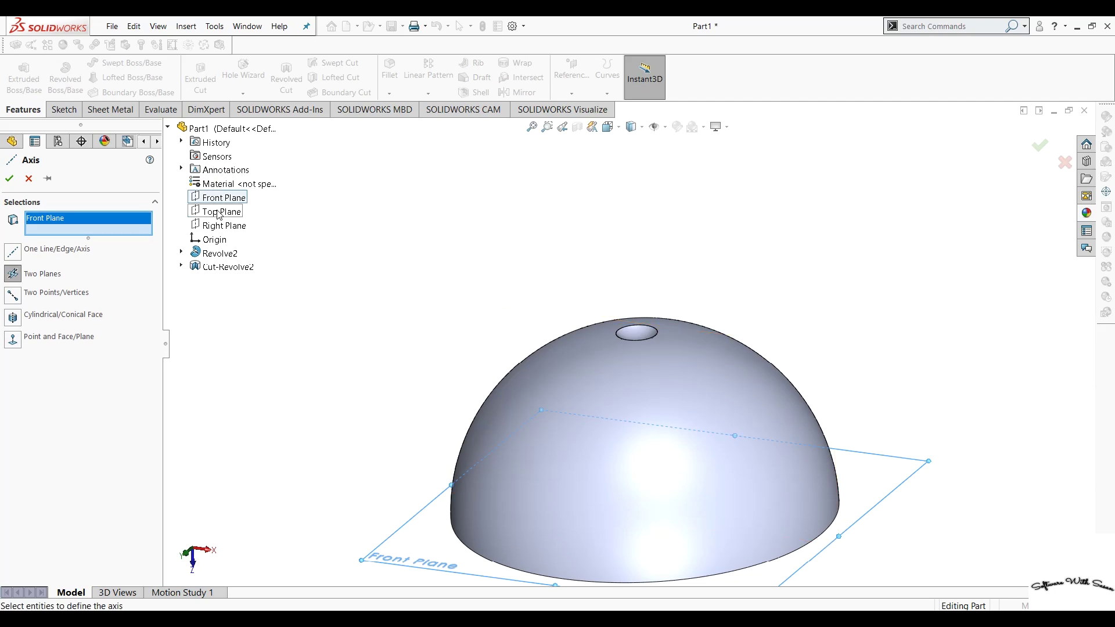
{"action": "left_click", "coordinate": [218, 213]}
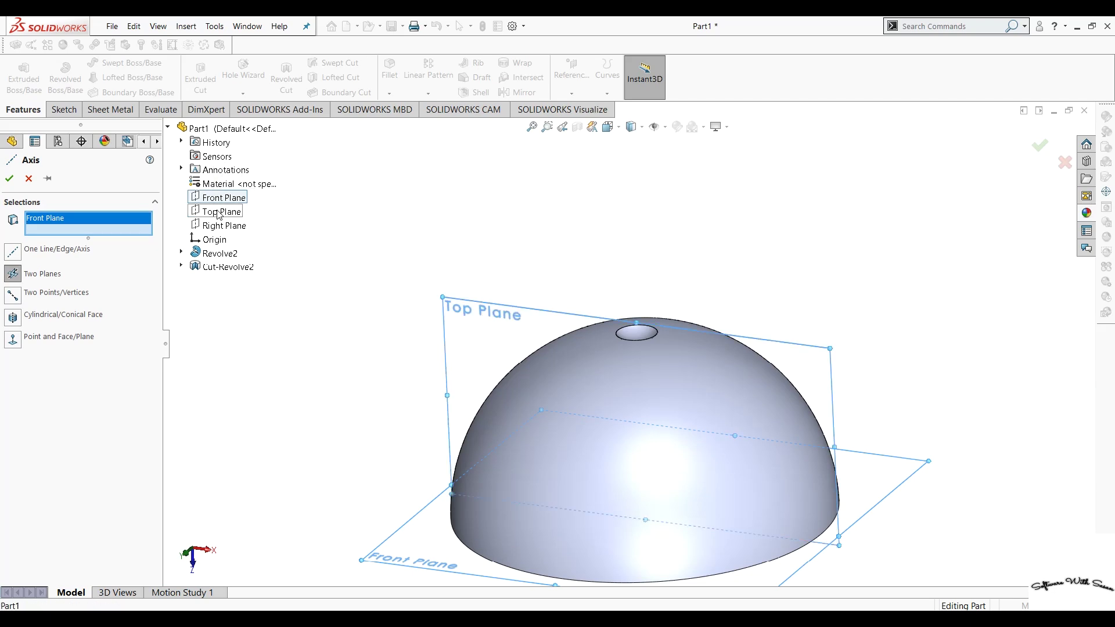
{"action": "left_click", "coordinate": [10, 180]}
- Create Axis5 at the intersection of the Front and Right Planes
{"action": "left_click", "coordinate": [571, 92]}
{"action": "left_click", "coordinate": [574, 124]}
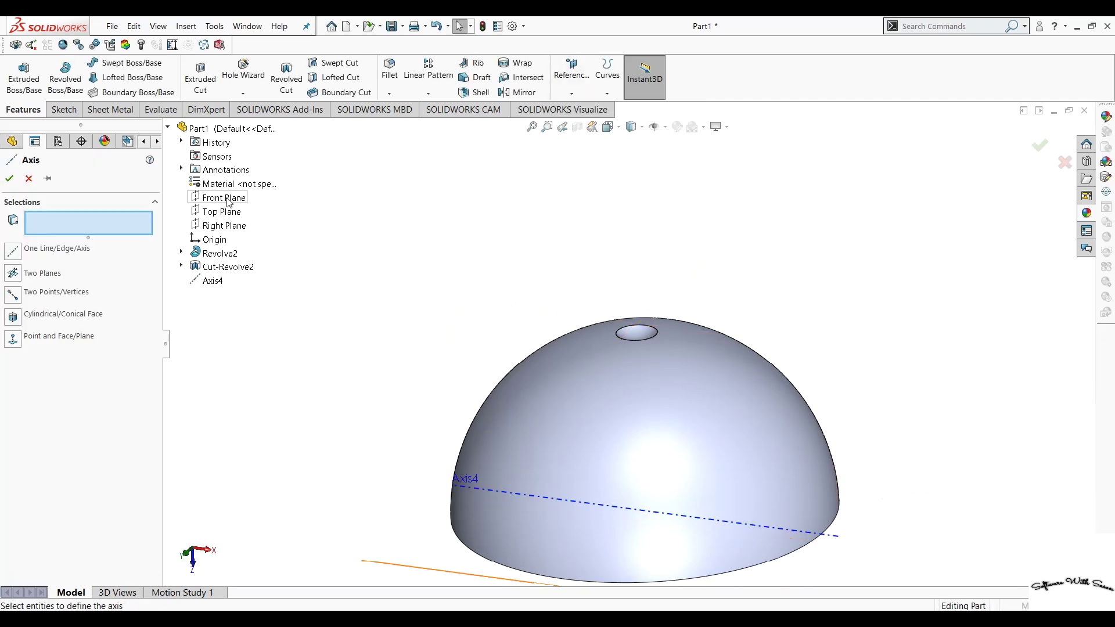
{"action": "left_click", "coordinate": [228, 200]}
{"action": "left_click", "coordinate": [226, 228]}
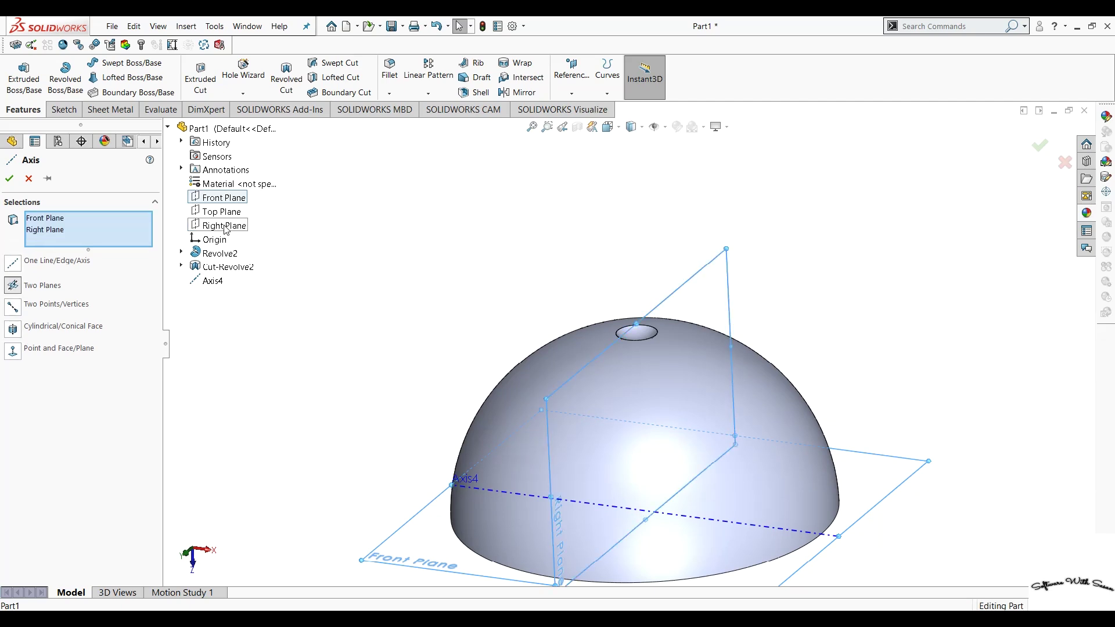
{"action": "left_click", "coordinate": [11, 180]}
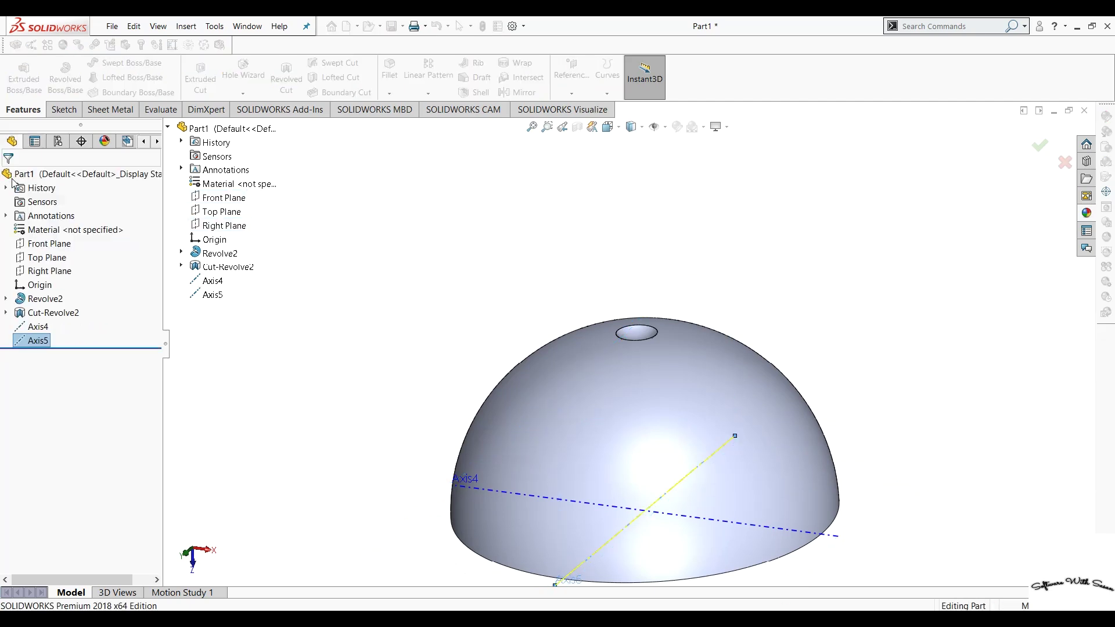
- Cancel a started reference plane and begin another reference axis
{"action": "left_click", "coordinate": [569, 86]}
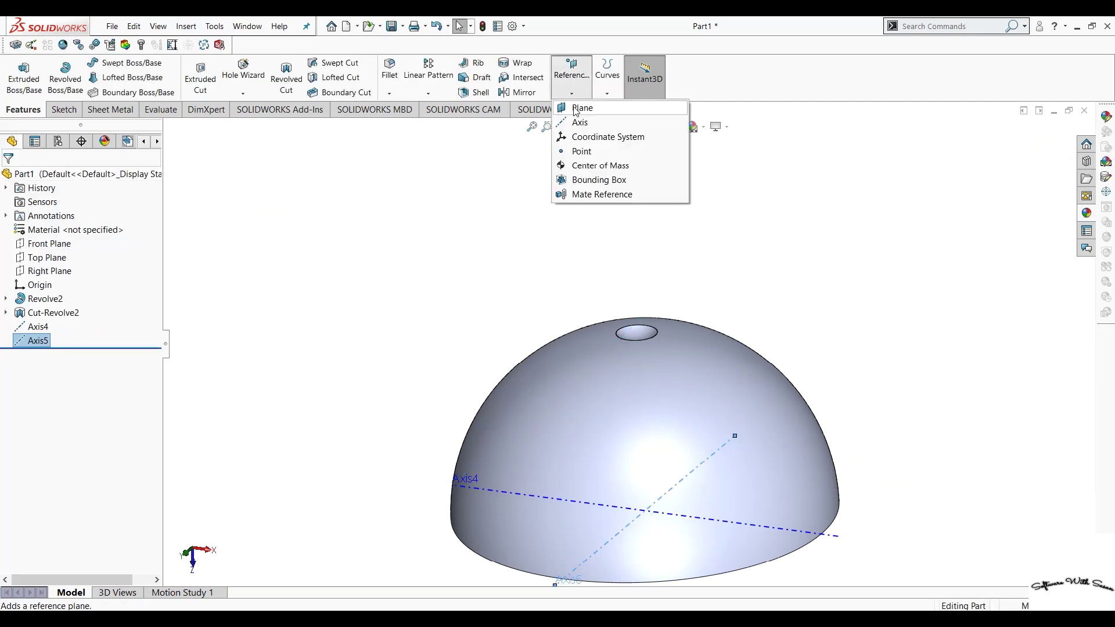
{"action": "left_click", "coordinate": [577, 108]}
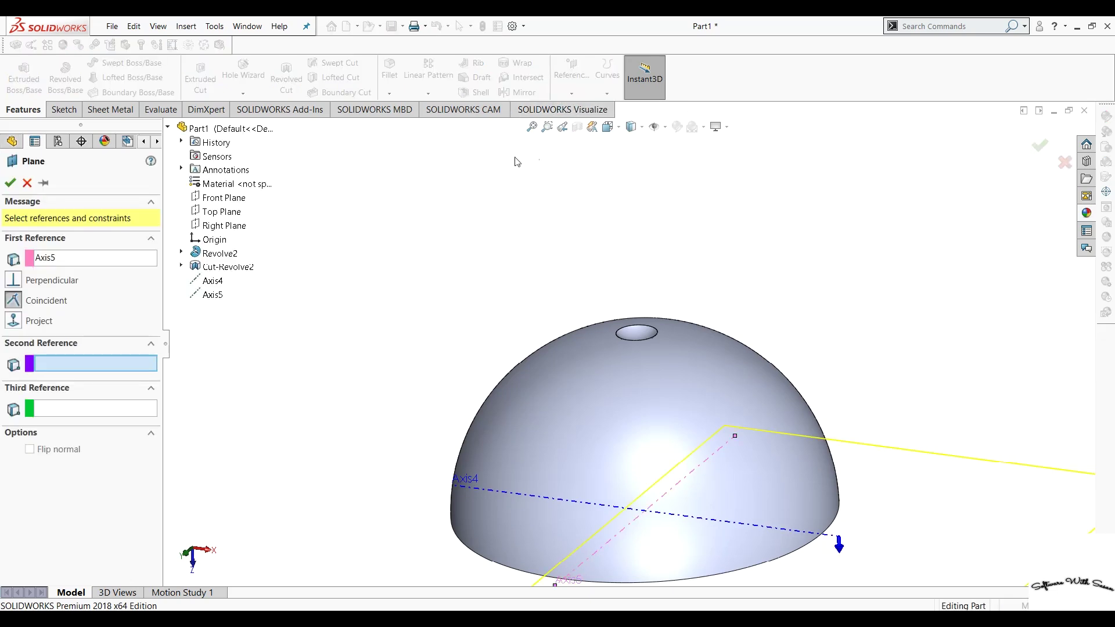
{"action": "left_click", "coordinate": [26, 181]}
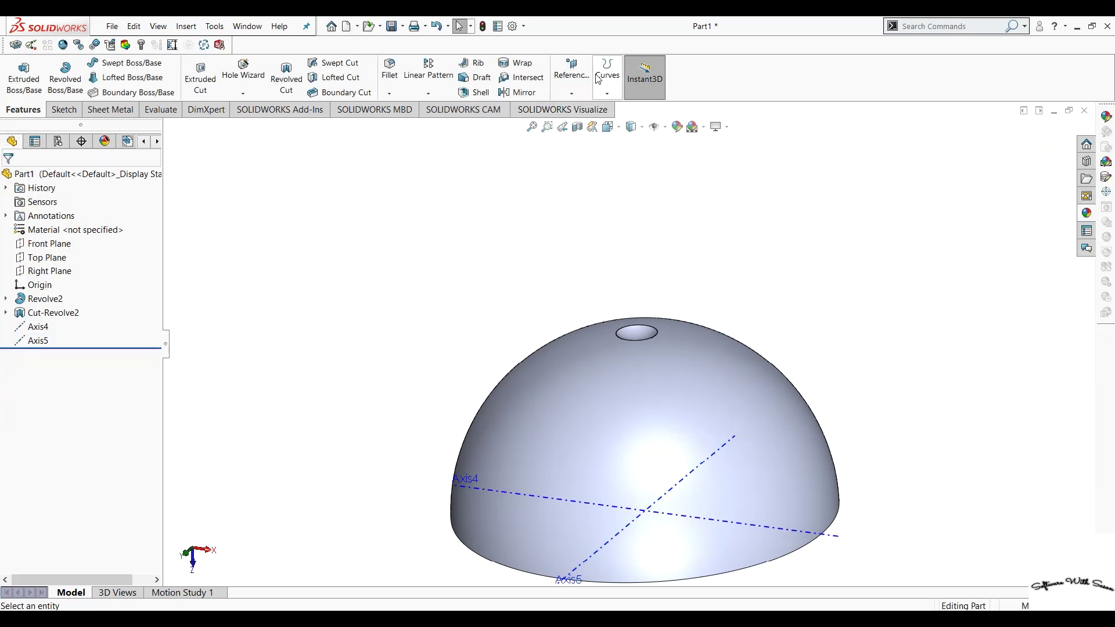
{"action": "left_click", "coordinate": [572, 87]}
{"action": "left_click", "coordinate": [578, 122]}
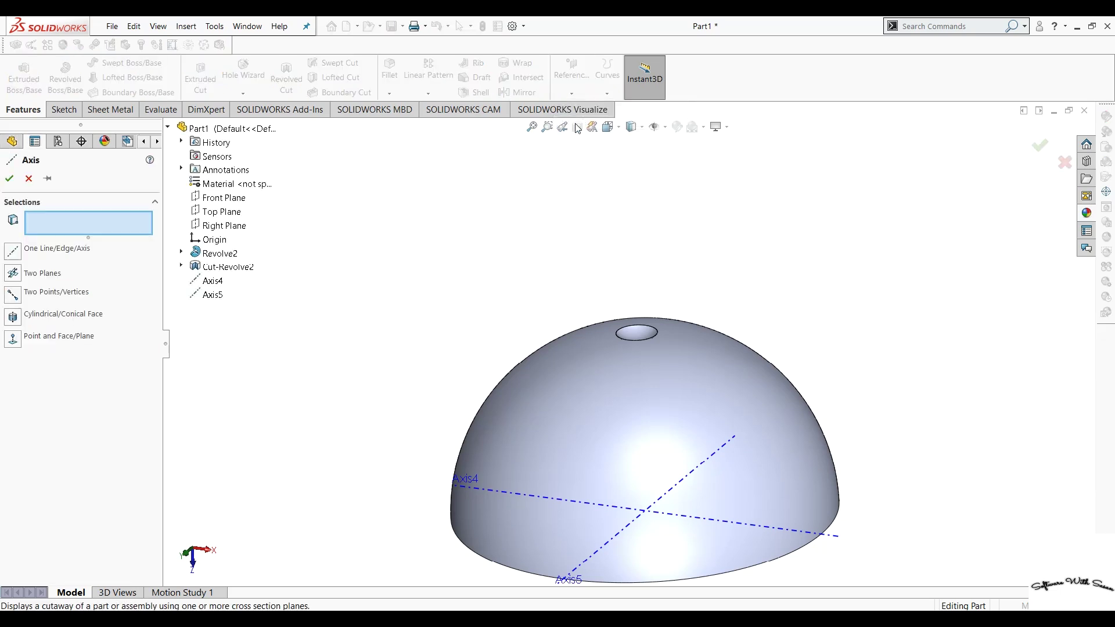
- Create Axis6 from the Top and Right Planes, running vertically through the dimple
{"action": "left_click", "coordinate": [208, 203]}
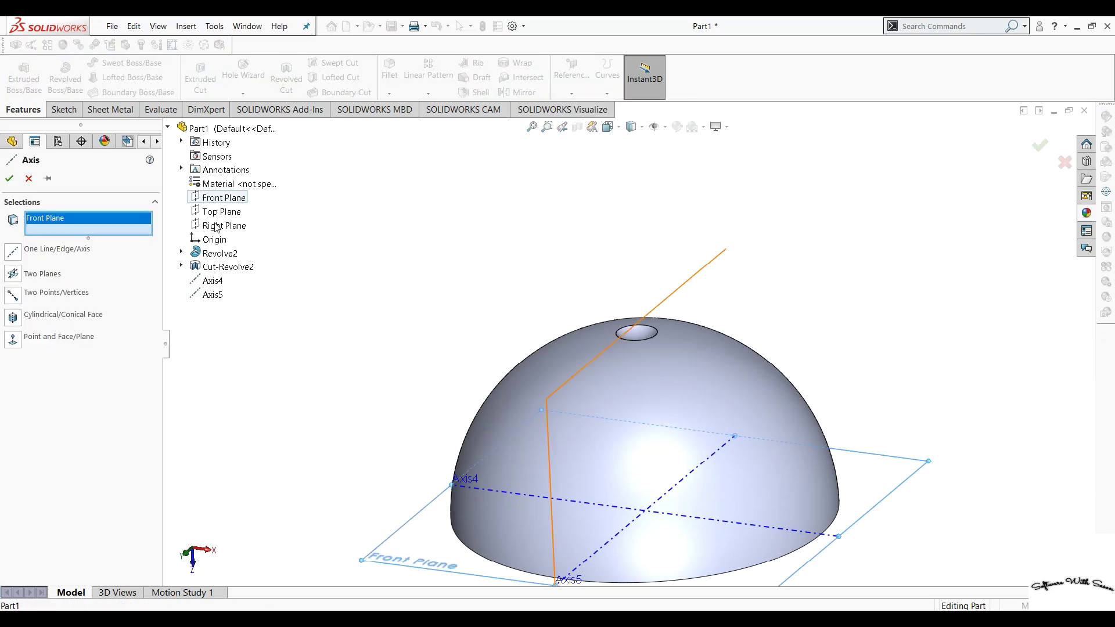
{"action": "right_click", "coordinate": [79, 219]}
{"action": "left_click", "coordinate": [116, 222]}
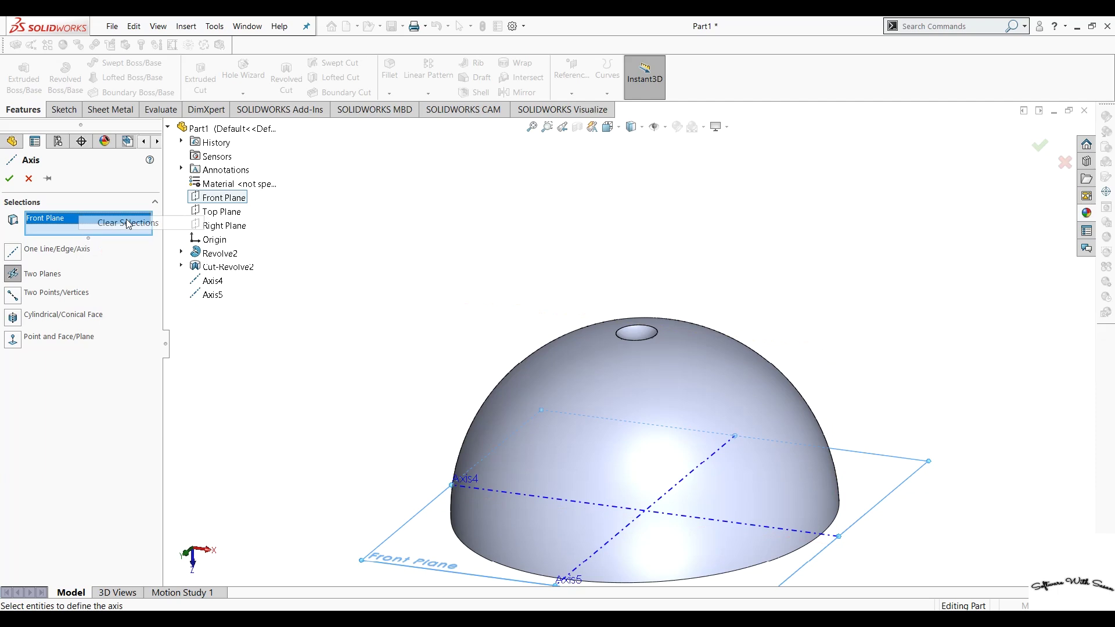
{"action": "left_click", "coordinate": [208, 215]}
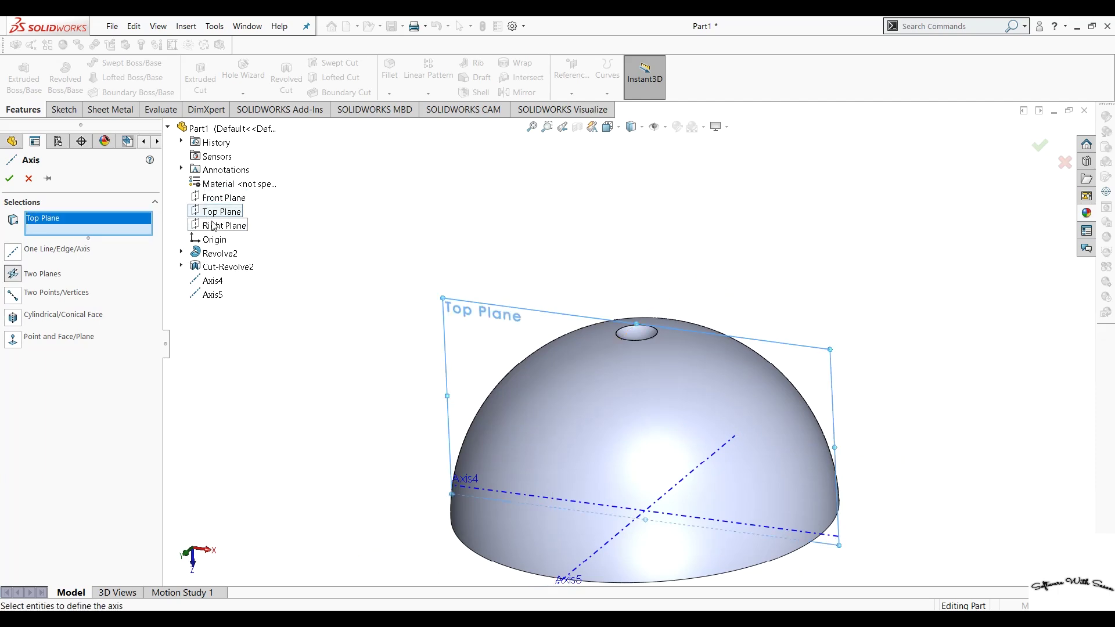
{"action": "left_click", "coordinate": [214, 227]}
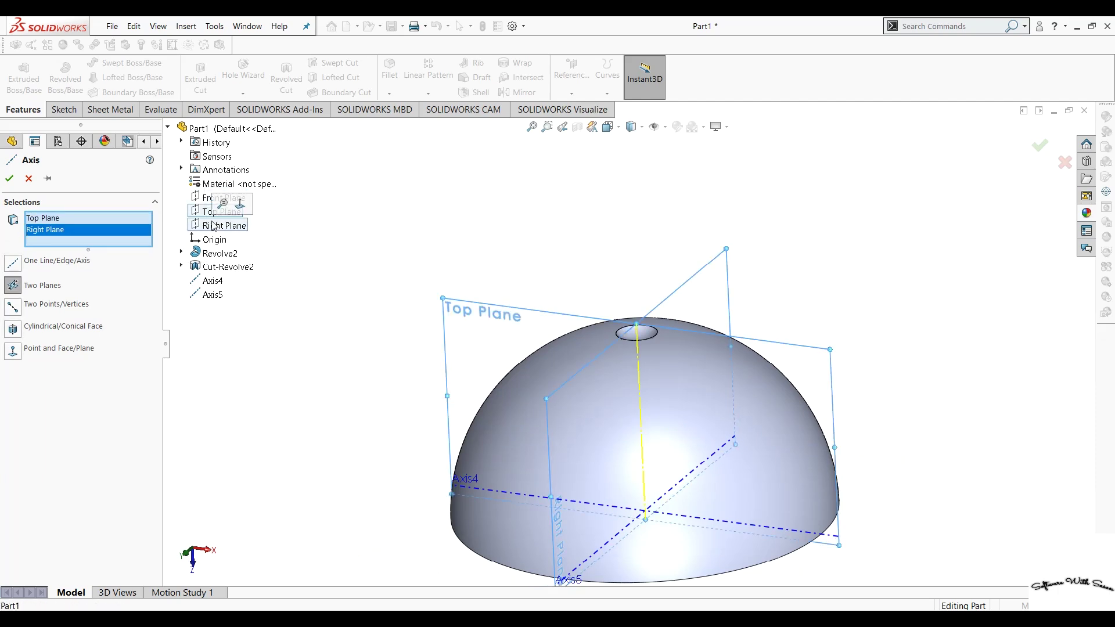
{"action": "left_click", "coordinate": [10, 179]}
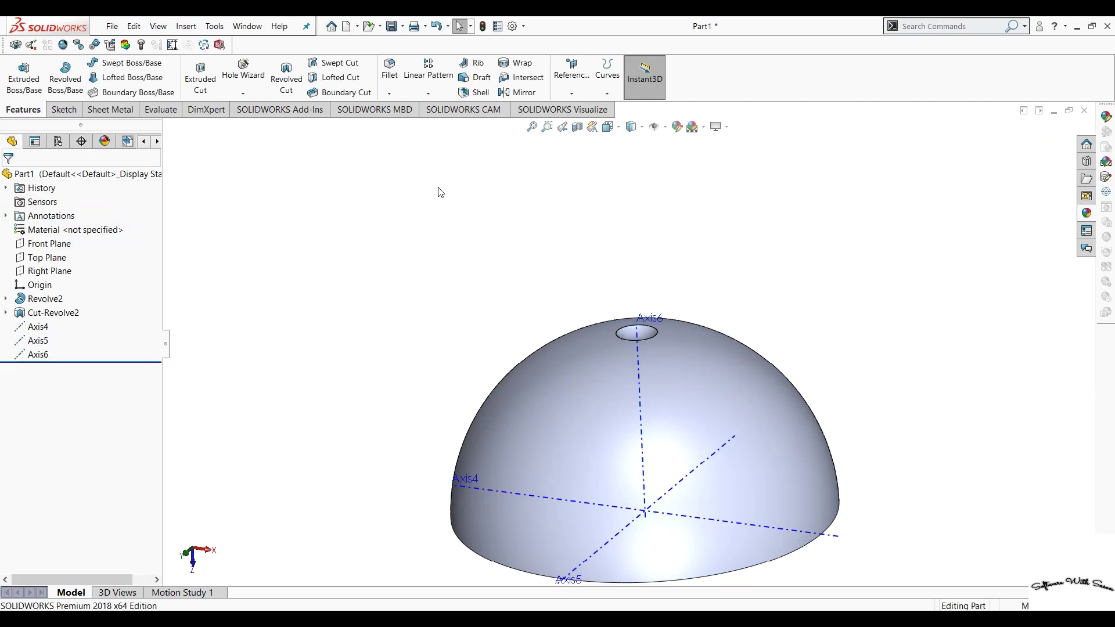
{"action": "left_click", "coordinate": [428, 93]}
{"action": "left_click", "coordinate": [433, 123]}
- Circular-pattern Cut-Revolve2 around Axis4 at 15° to add a second dimple
{"action": "left_click", "coordinate": [227, 267]}
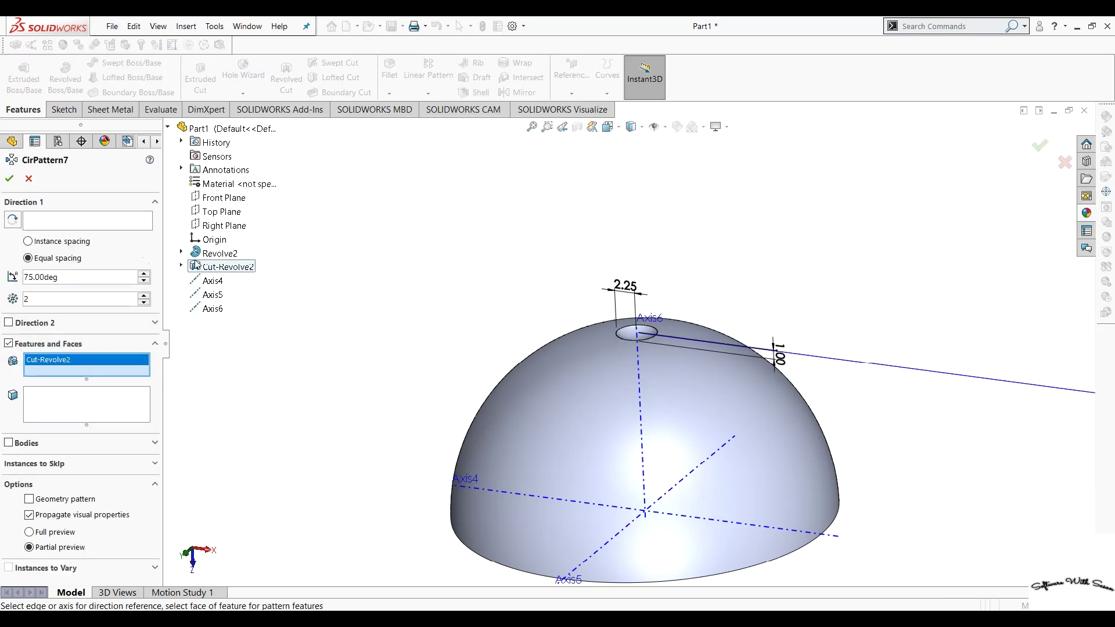
{"action": "double_click", "coordinate": [44, 283]}
{"action": "type", "text": "15"}
{"action": "key", "text": "Return"}
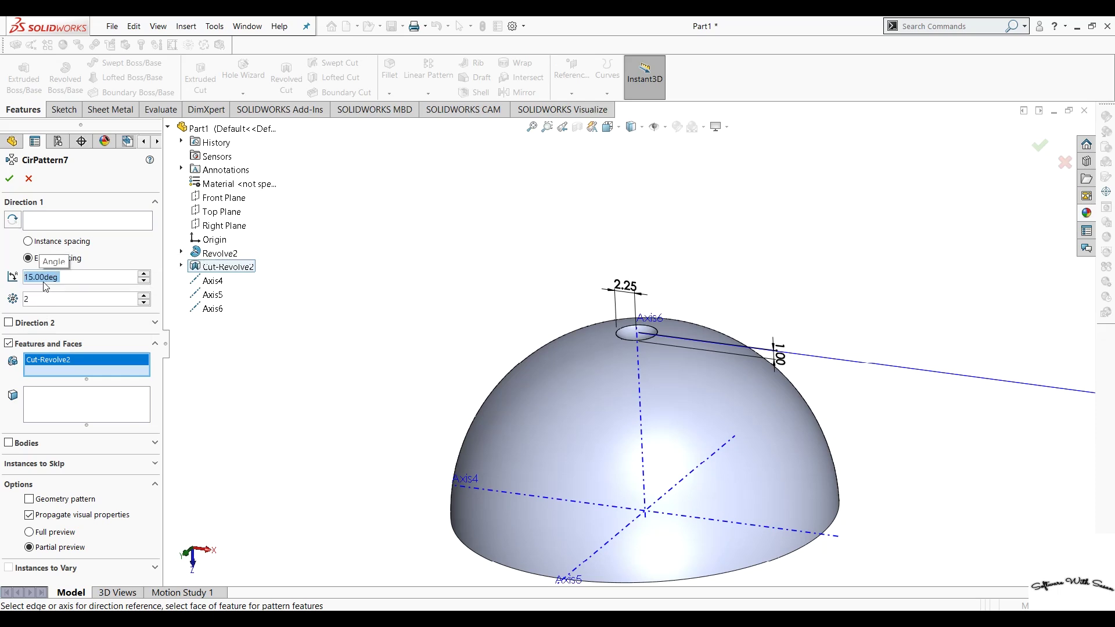
{"action": "left_click", "coordinate": [212, 281]}
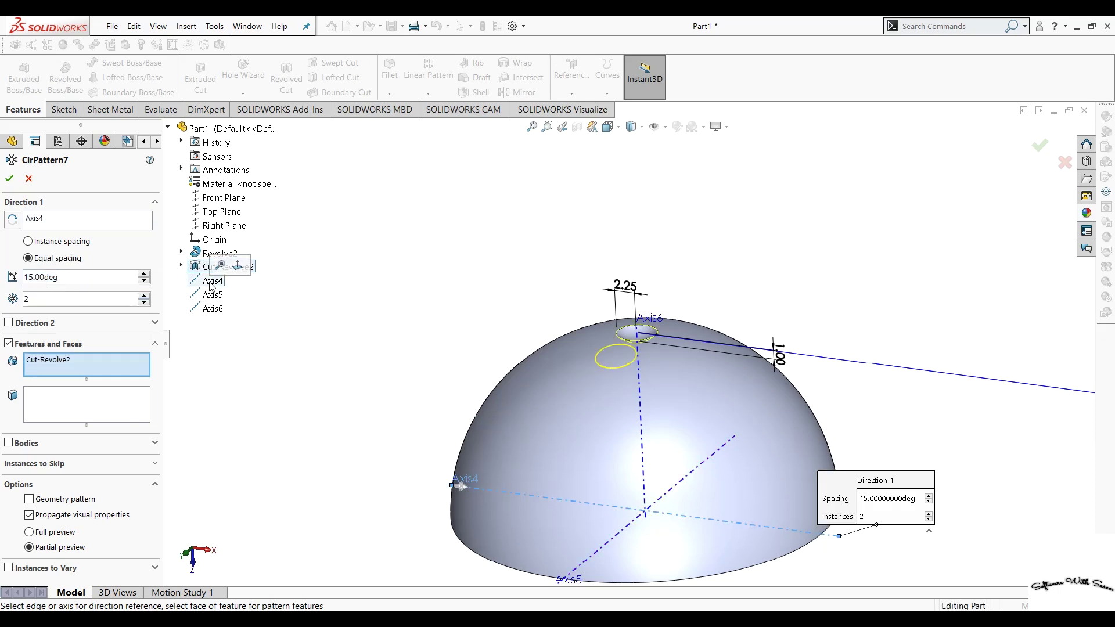
{"action": "left_click", "coordinate": [8, 180]}
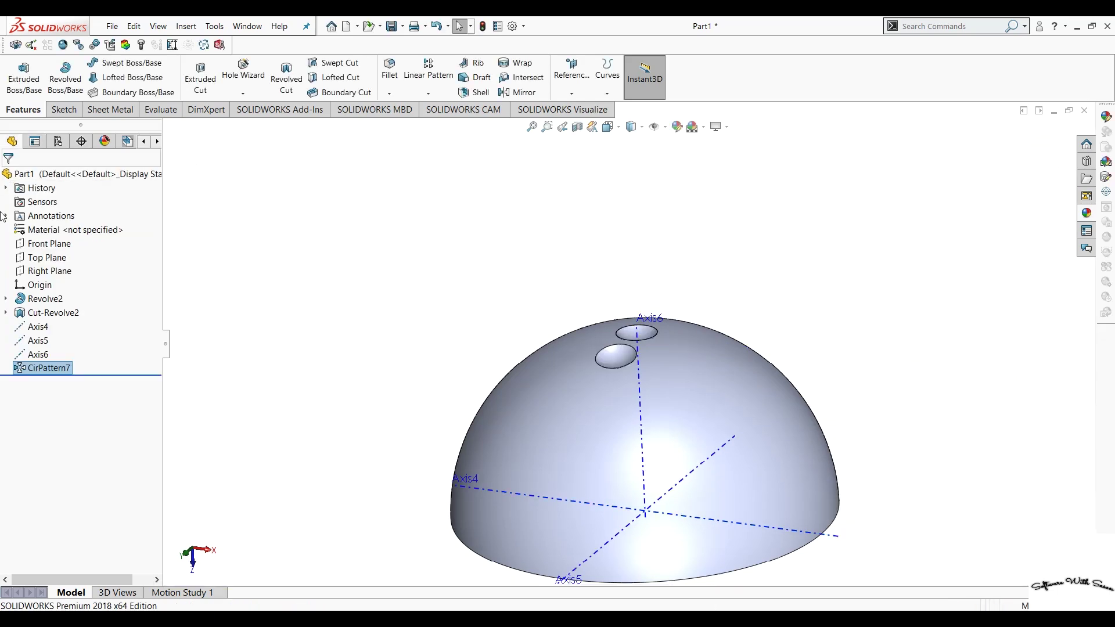
{"action": "left_click", "coordinate": [53, 312]}
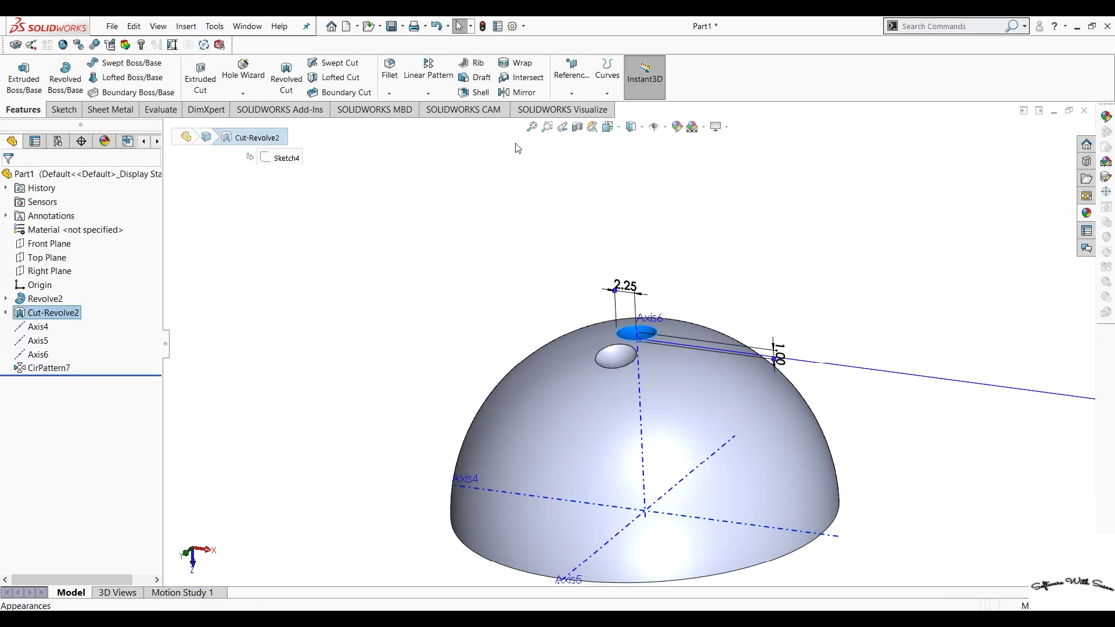
- Circular-pattern the Cut-Revolve2 dimple 30° about Axis4, then reselect Cut-Revolve2
{"action": "left_click", "coordinate": [428, 93]}
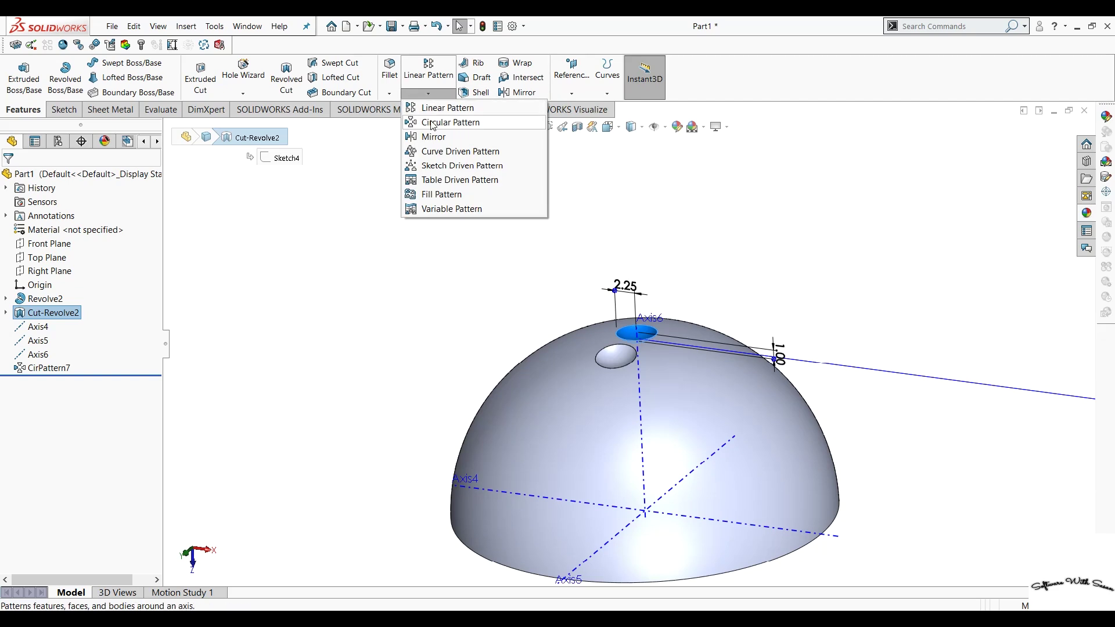
{"action": "left_click", "coordinate": [433, 123]}
{"action": "double_click", "coordinate": [96, 277]}
{"action": "type", "text": "30"}
{"action": "key", "text": "Return"}
{"action": "left_click", "coordinate": [213, 281]}
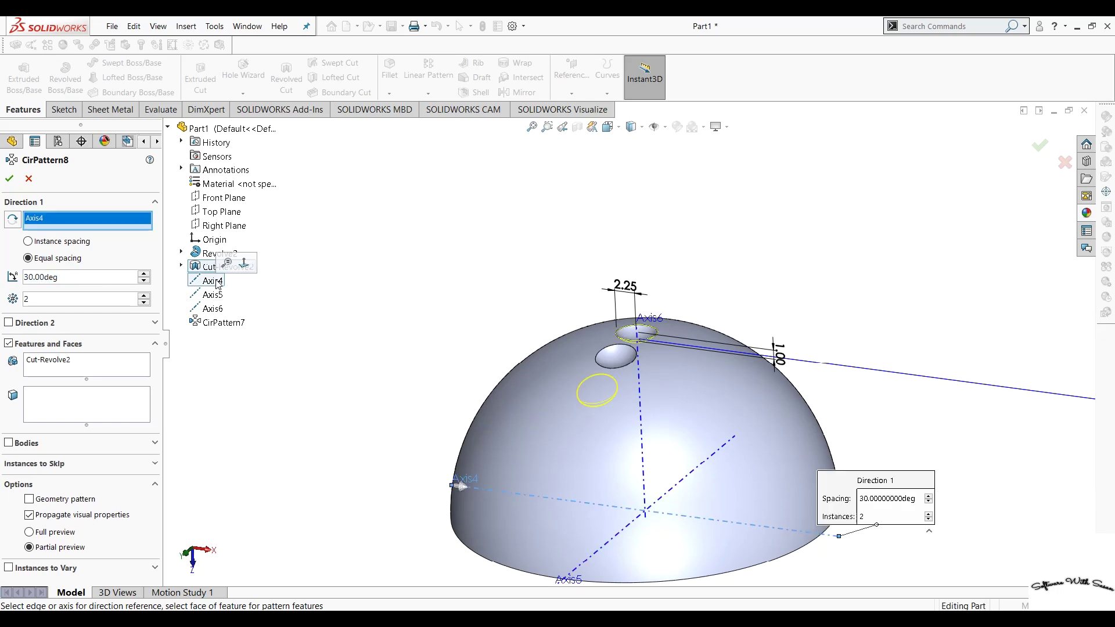
{"action": "left_click", "coordinate": [9, 178]}
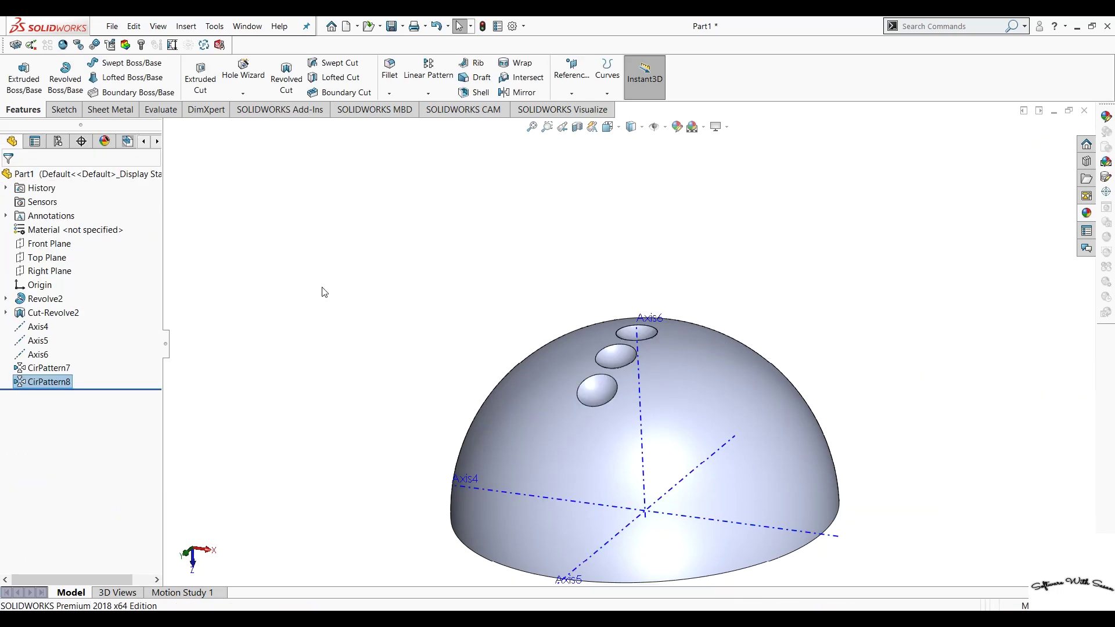
{"action": "left_click", "coordinate": [58, 312]}
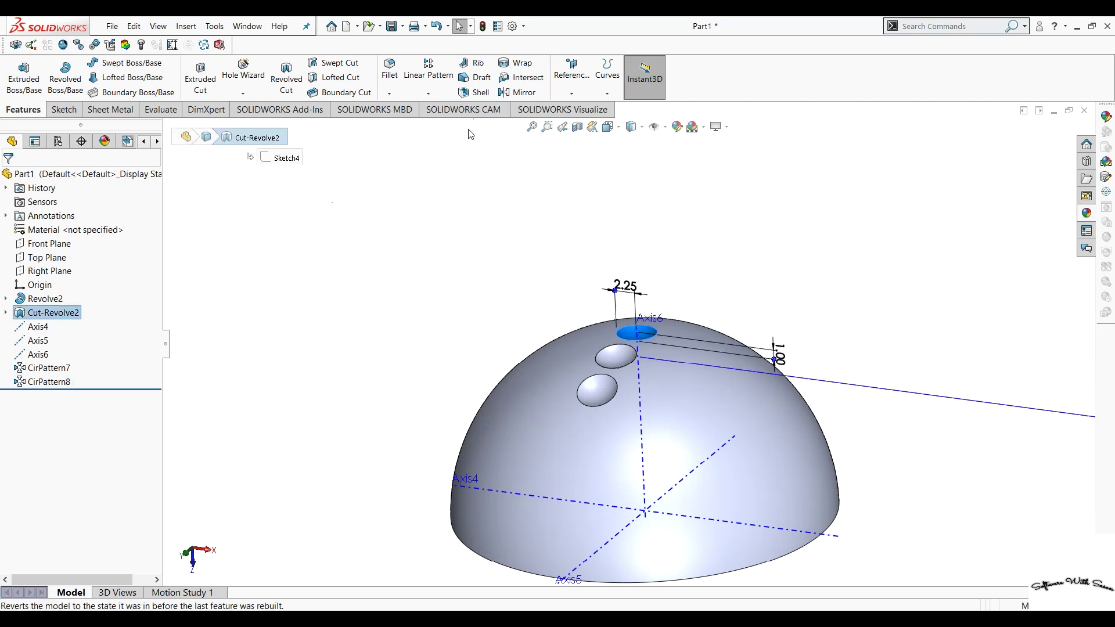
- Circular-pattern the Cut-Revolve2 dimple 45° about Axis4 for a fourth dimple
{"action": "left_click", "coordinate": [428, 94]}
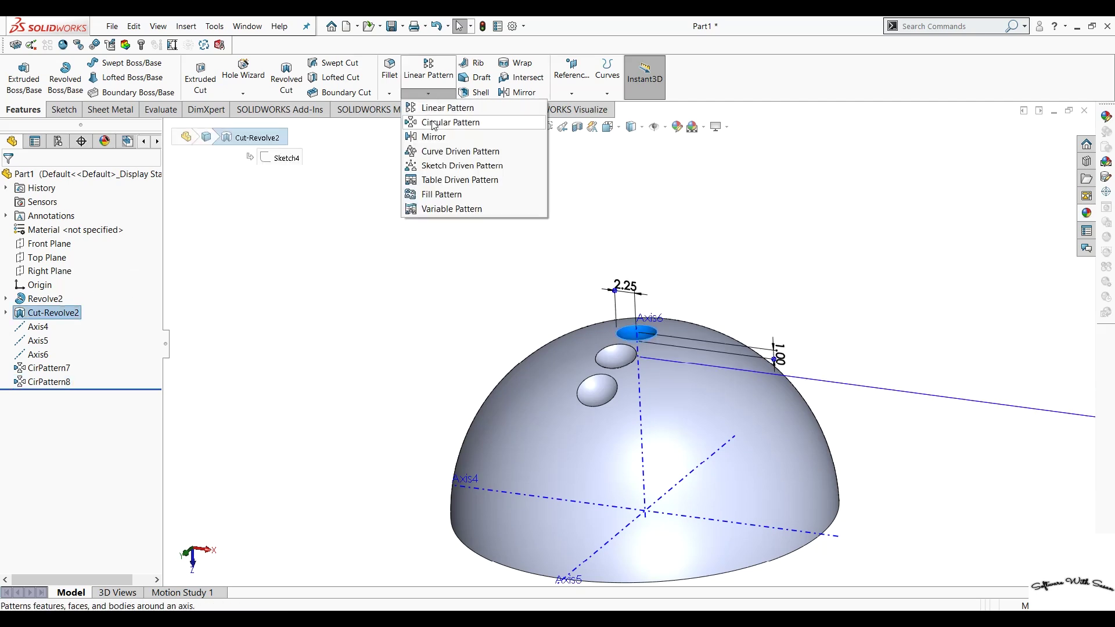
{"action": "left_click", "coordinate": [432, 126]}
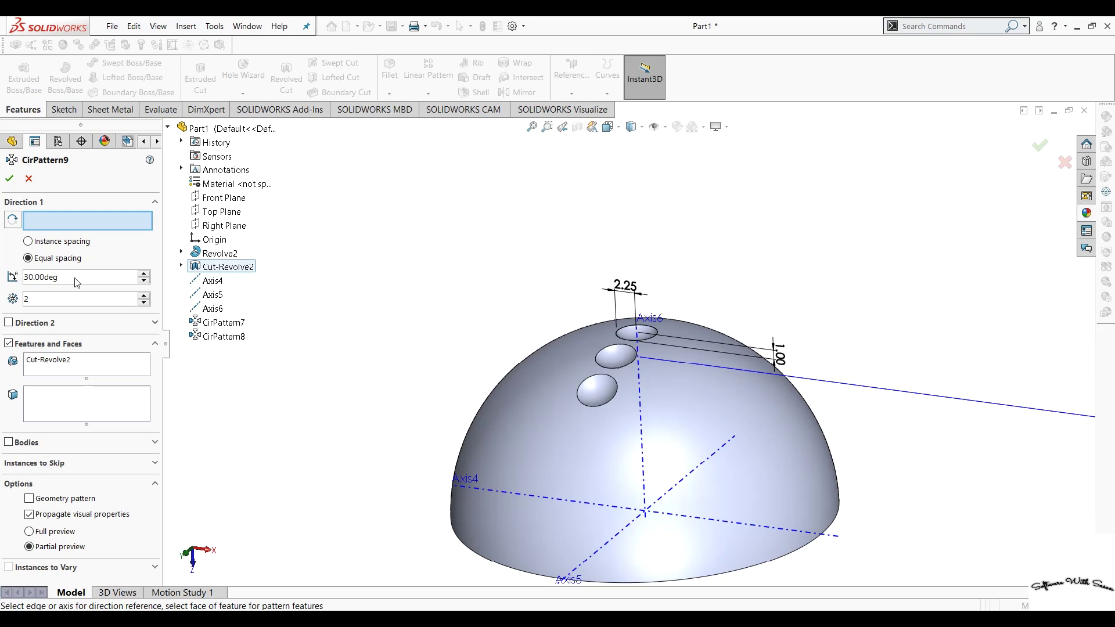
{"action": "double_click", "coordinate": [76, 278]}
{"action": "type", "text": "45"}
{"action": "key", "text": "Return"}
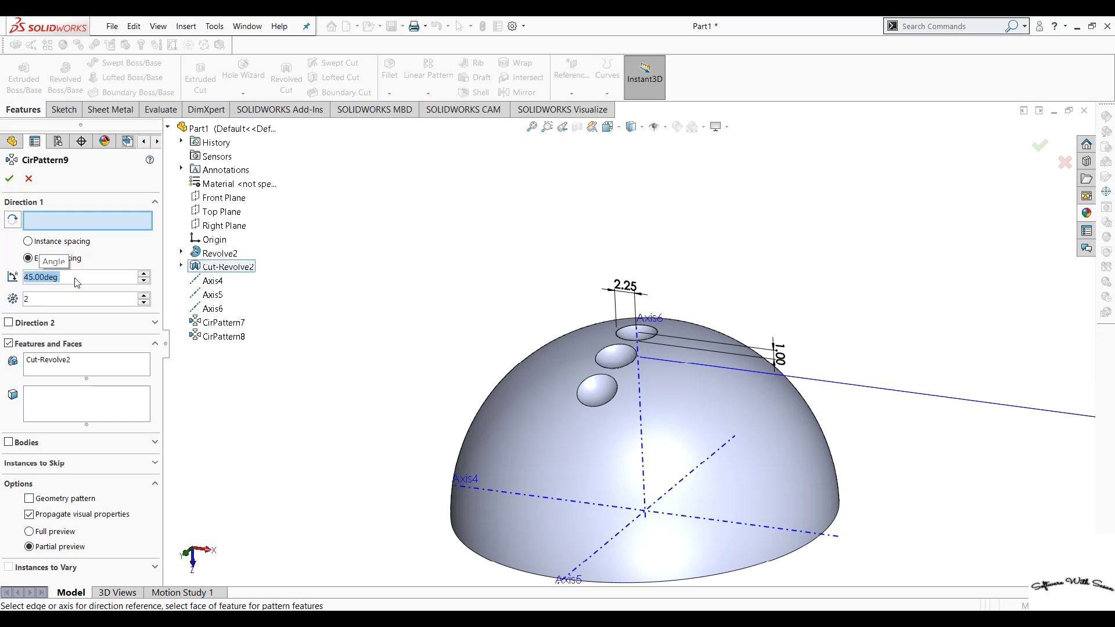
{"action": "left_click", "coordinate": [212, 281]}
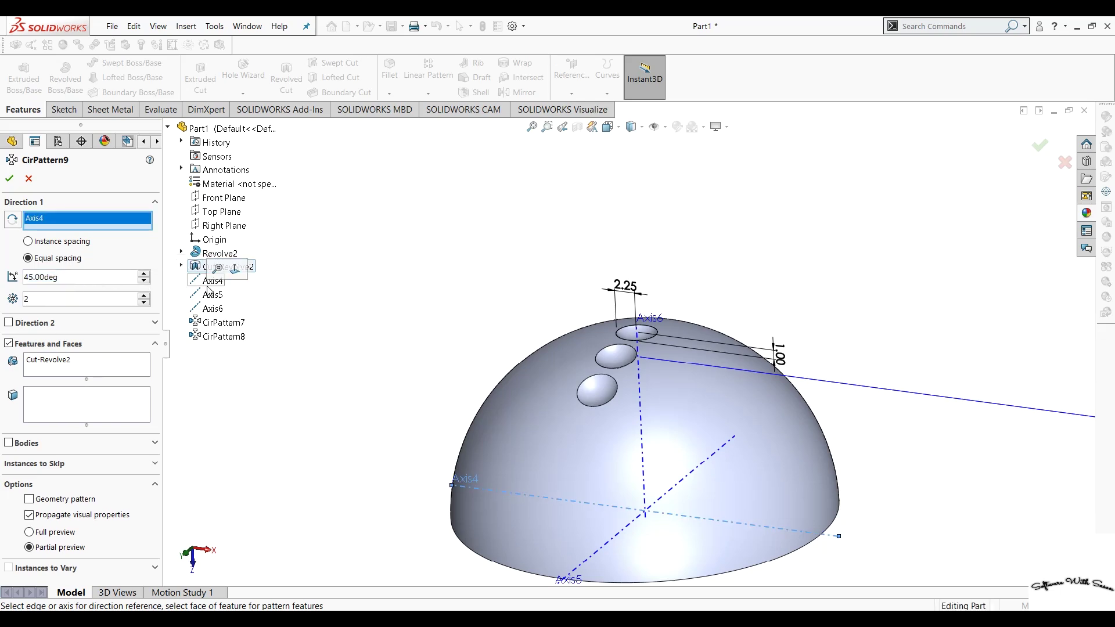
{"action": "left_click", "coordinate": [9, 178]}
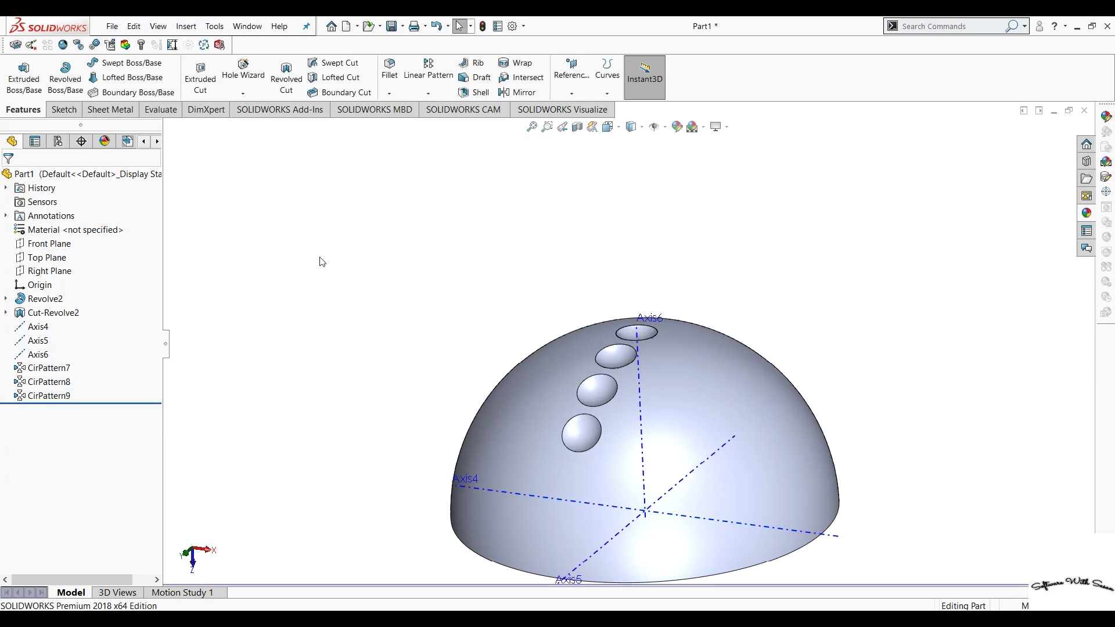
{"action": "left_click", "coordinate": [73, 313]}
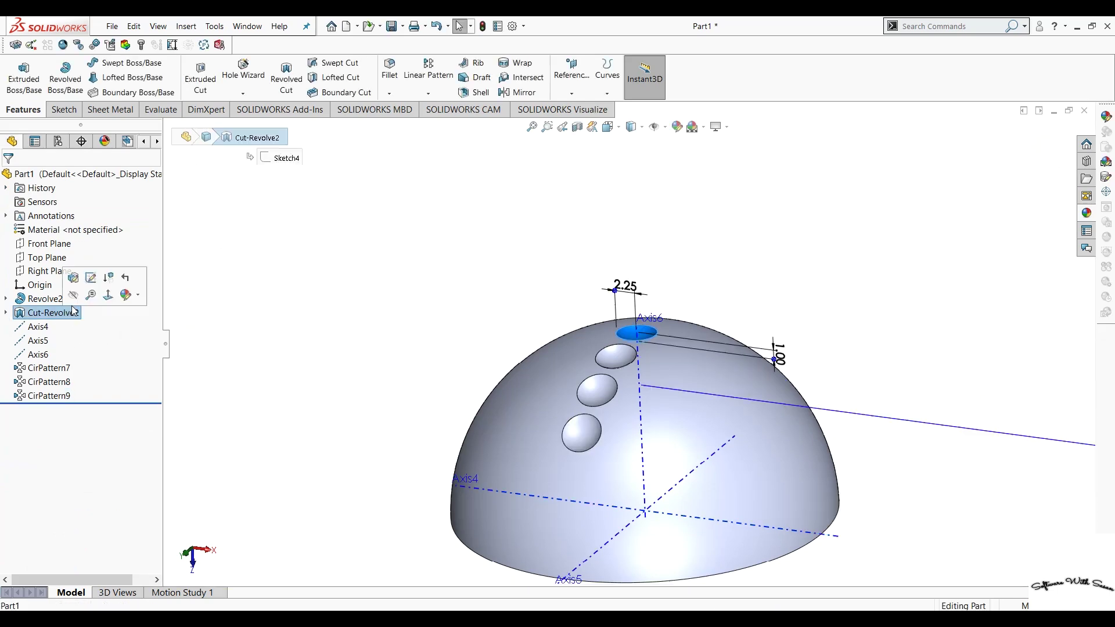
- Circular-pattern the Cut-Revolve2 dimple 60° about Axis4 for a fifth dimple
{"action": "left_click", "coordinate": [428, 93]}
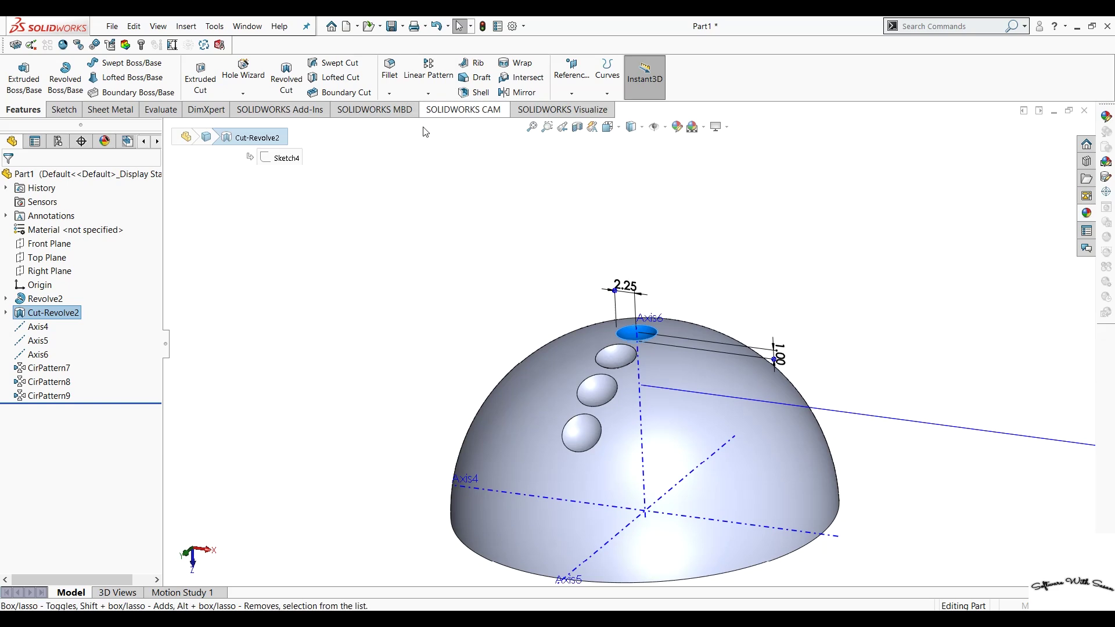
{"action": "left_click", "coordinate": [28, 179]}
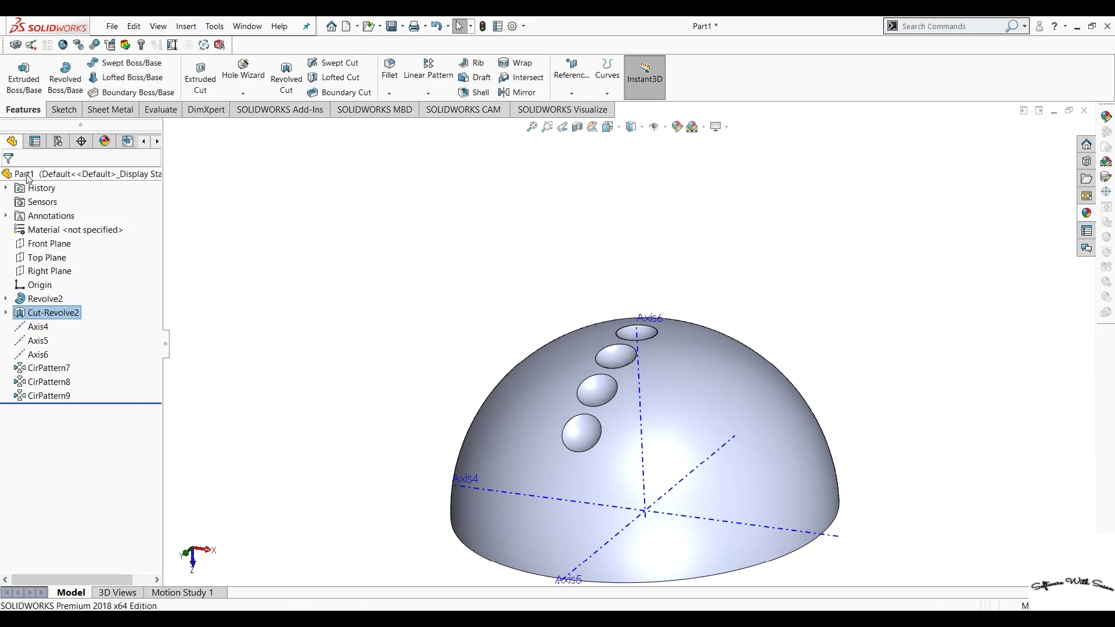
{"action": "left_click", "coordinate": [428, 93]}
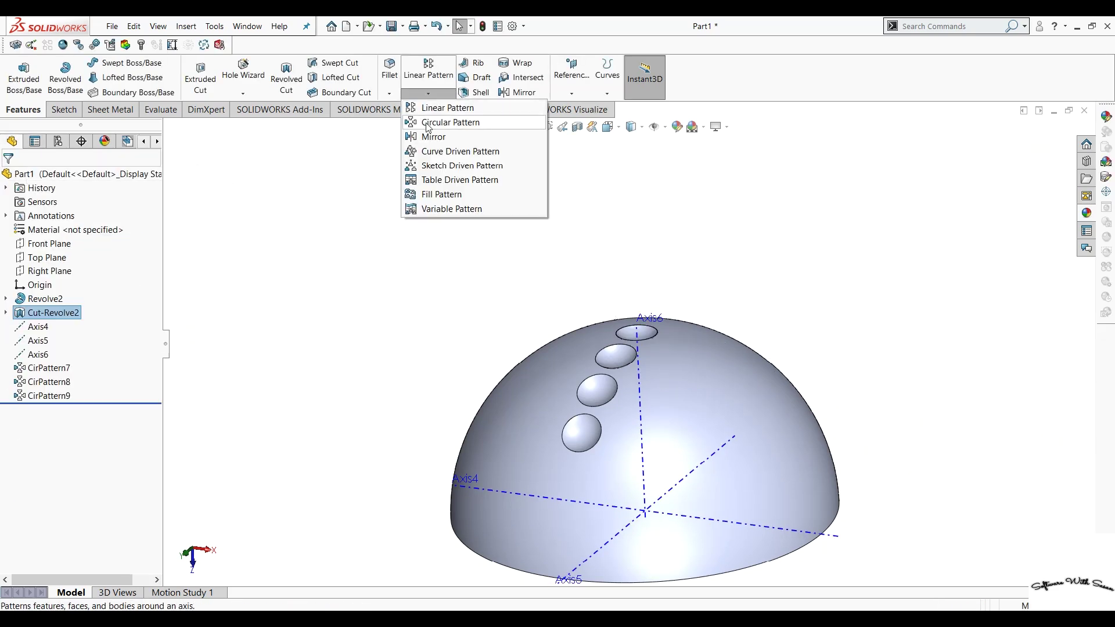
{"action": "left_click", "coordinate": [427, 123]}
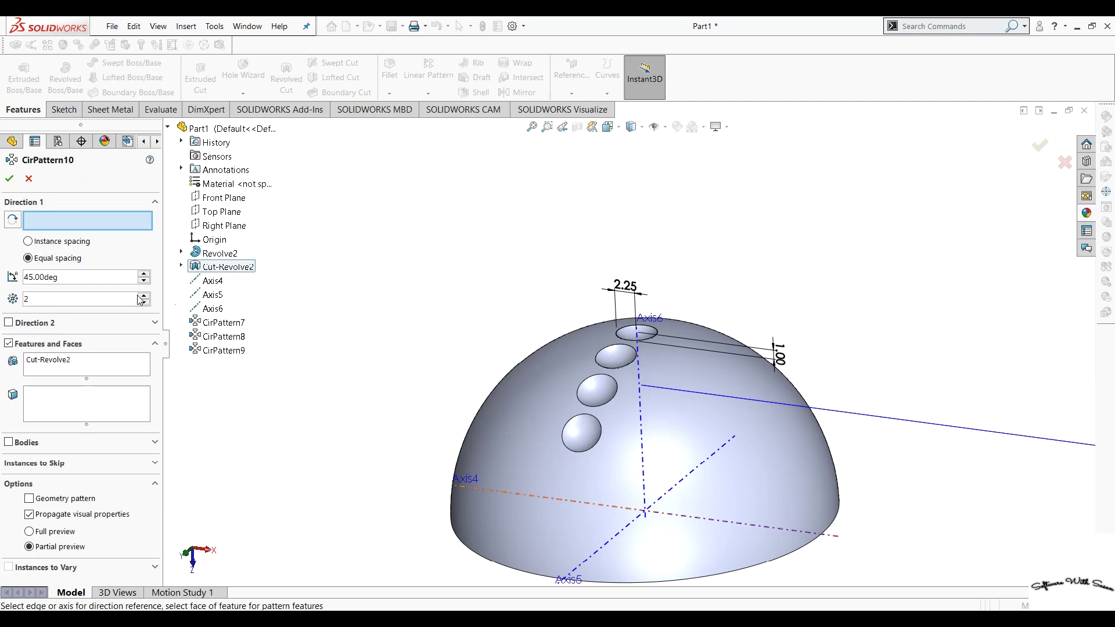
{"action": "double_click", "coordinate": [57, 283]}
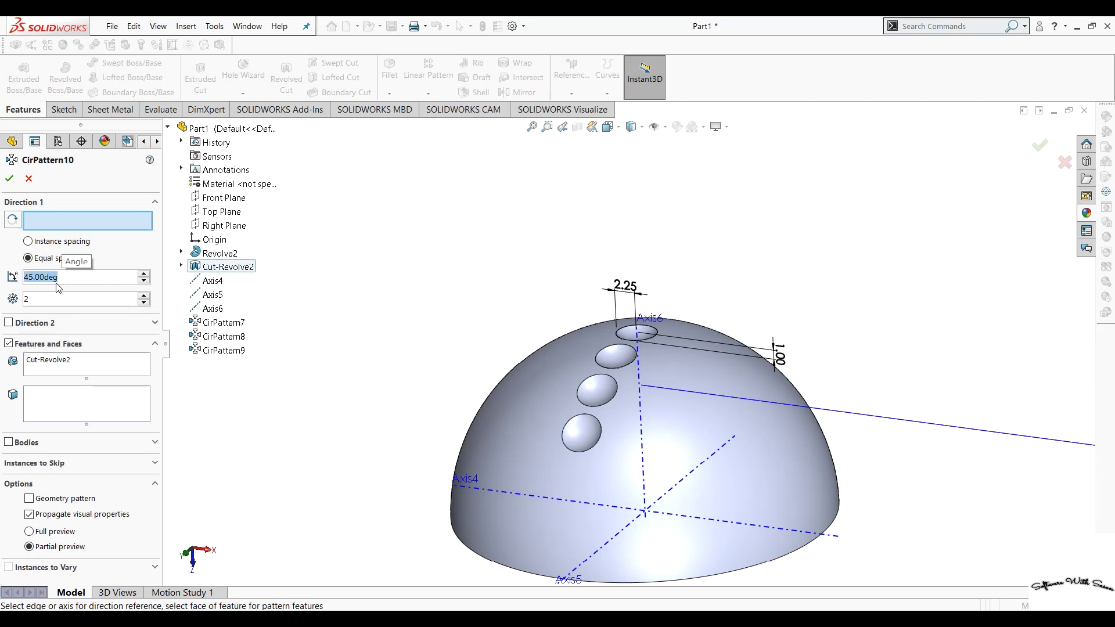
{"action": "scroll", "coordinate": [57, 287], "scroll_direction": "up", "scroll_amount": 1}
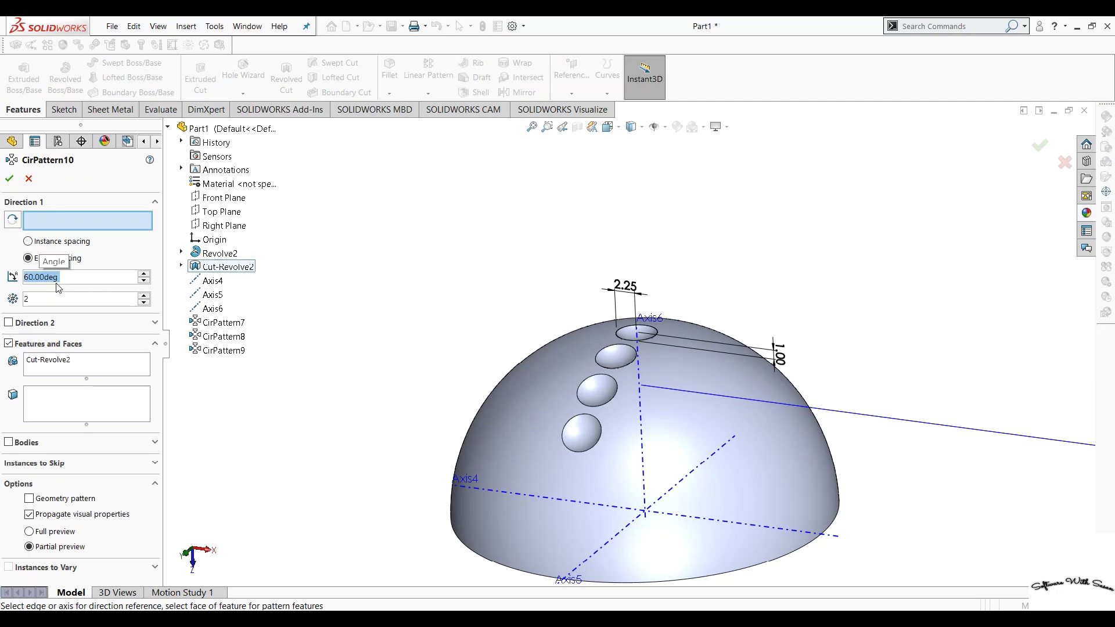
{"action": "left_click", "coordinate": [211, 282]}
{"action": "left_click", "coordinate": [9, 179]}
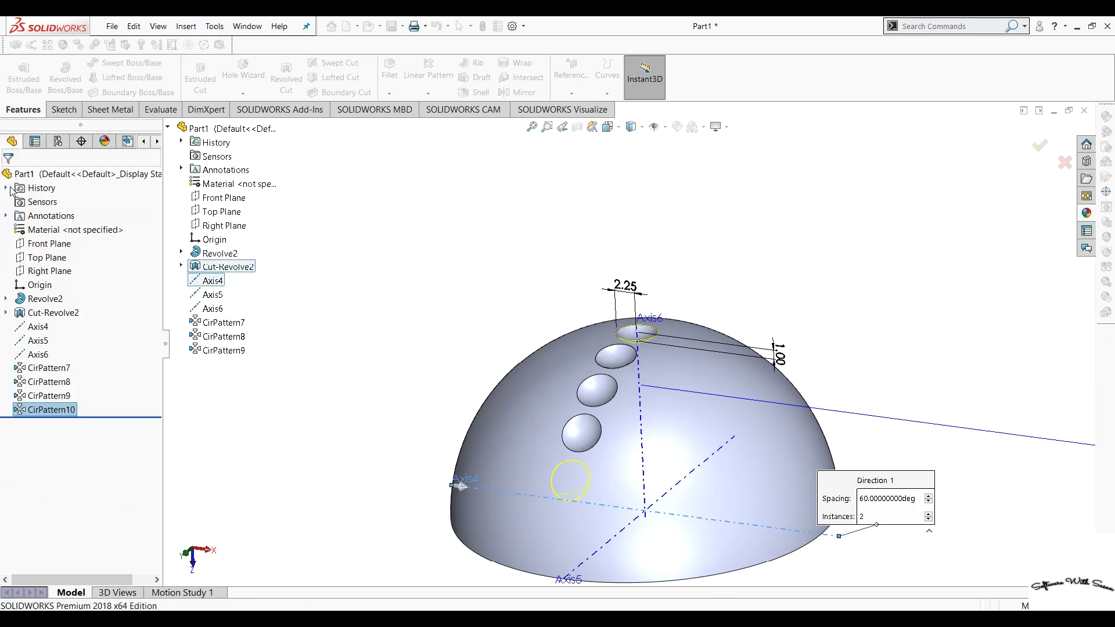
{"action": "left_click", "coordinate": [57, 314]}
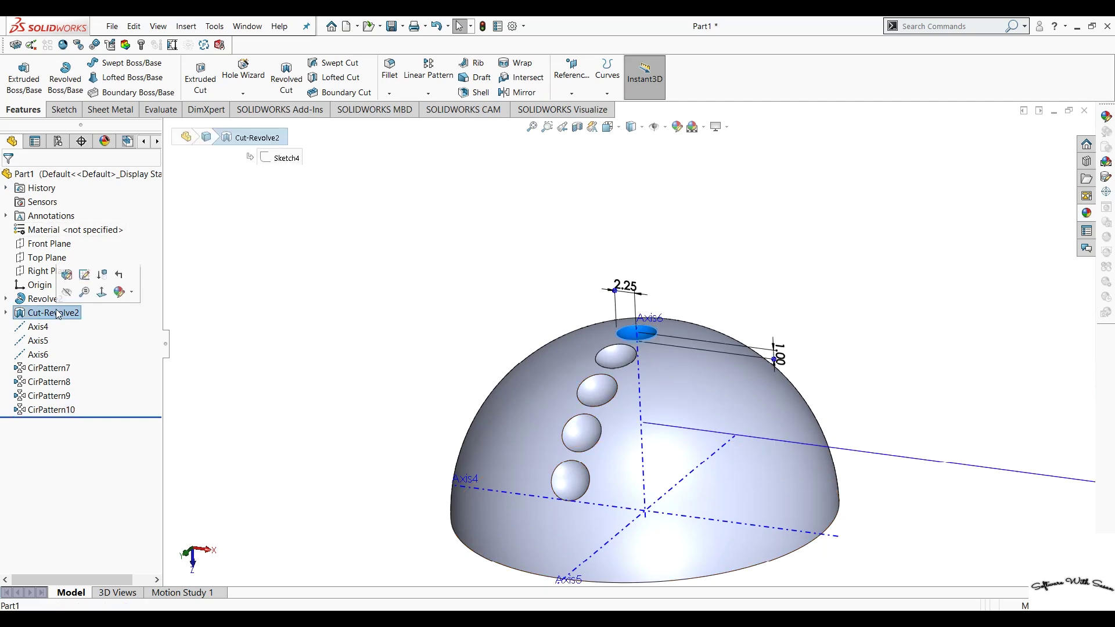
- Circular-pattern the dimple cut 75° about Axis4 for a sixth dimple near the base
{"action": "left_click", "coordinate": [429, 93]}
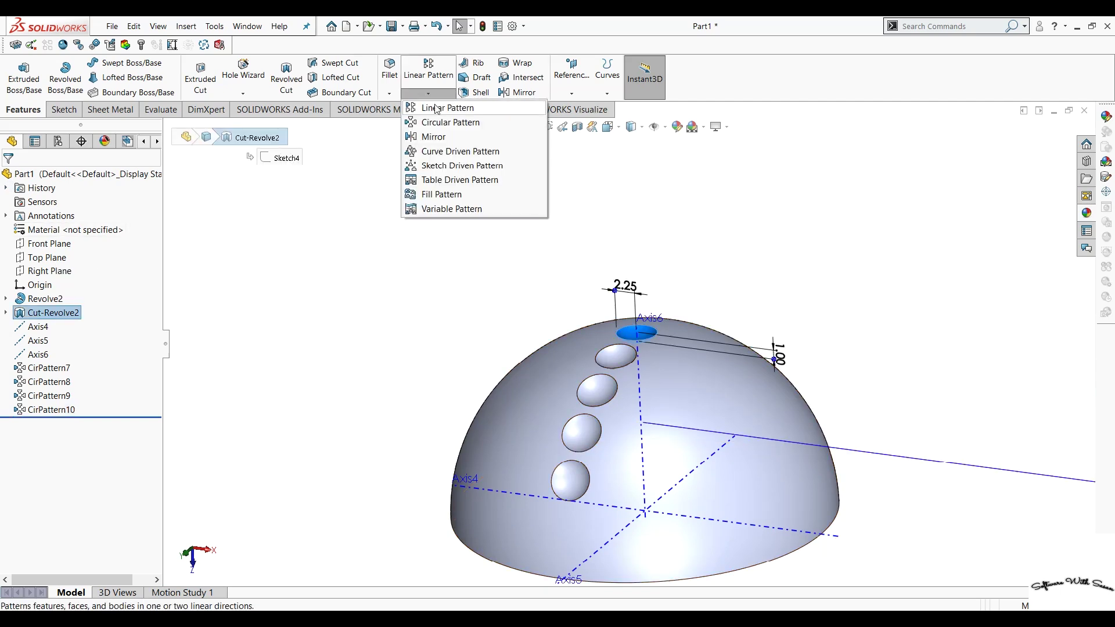
{"action": "left_click", "coordinate": [437, 124]}
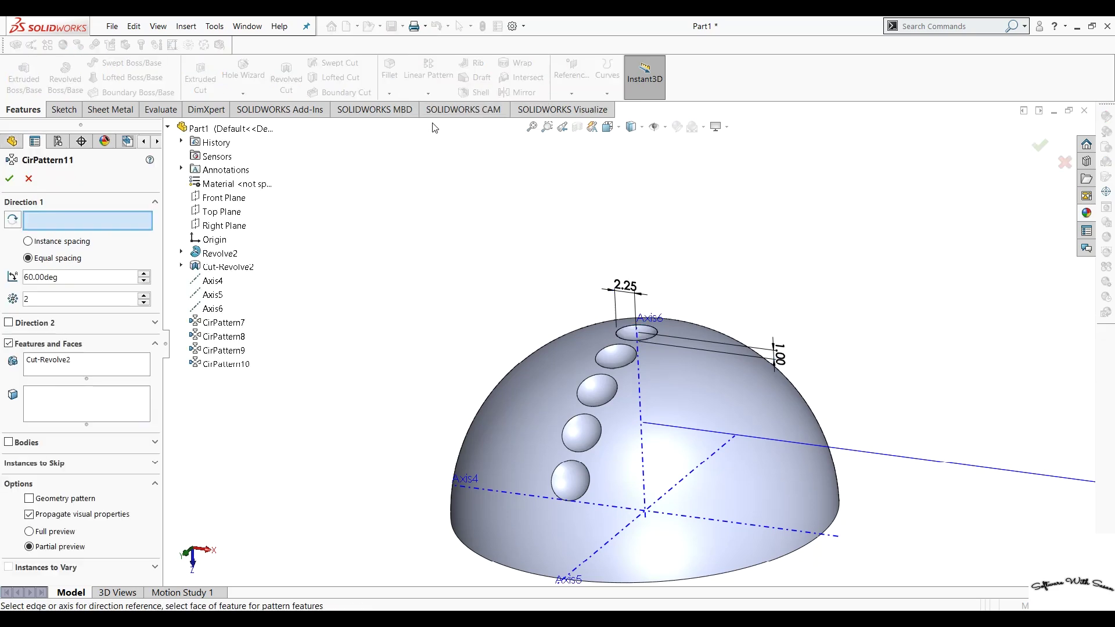
{"action": "double_click", "coordinate": [62, 275]}
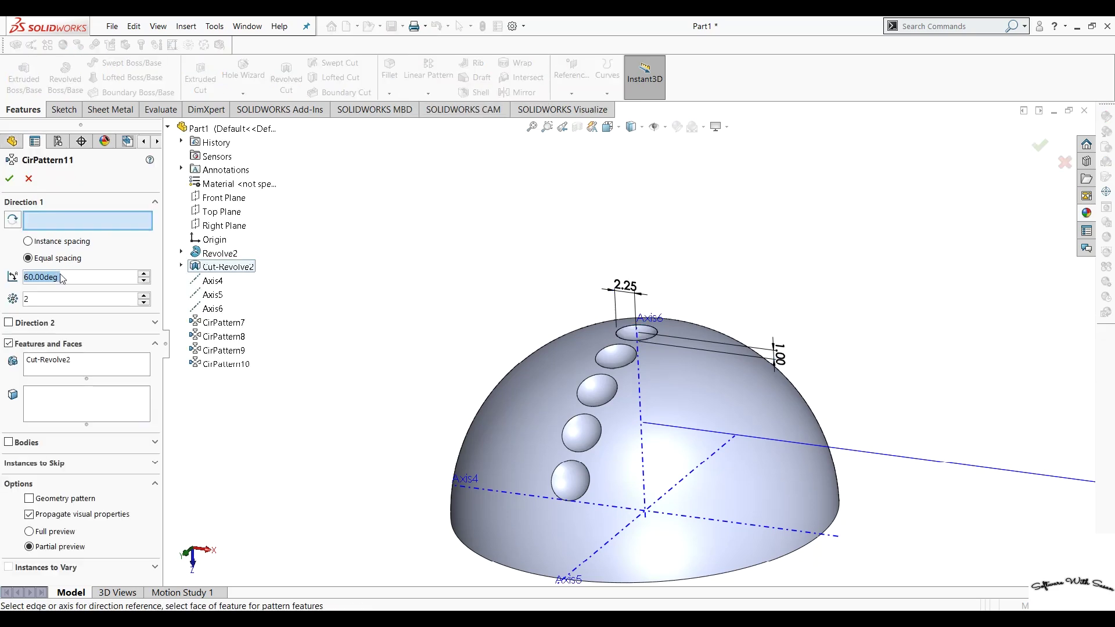
{"action": "type", "text": "75"}
{"action": "key", "text": "Return"}
{"action": "left_click", "coordinate": [209, 282]}
{"action": "key", "text": "Return"}
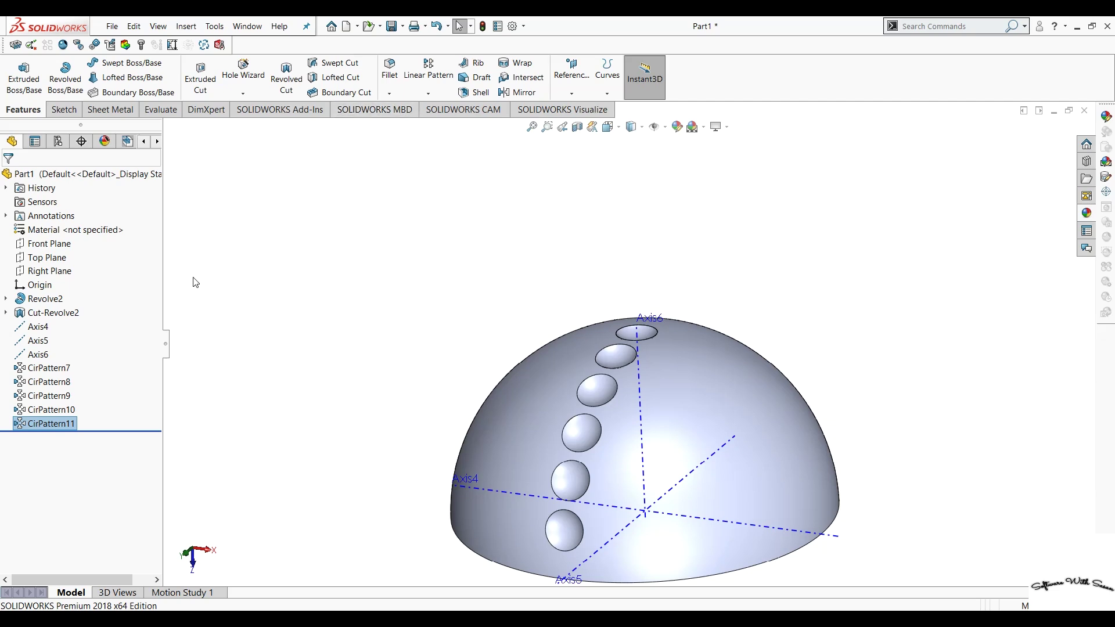
{"action": "left_click", "coordinate": [51, 368]}
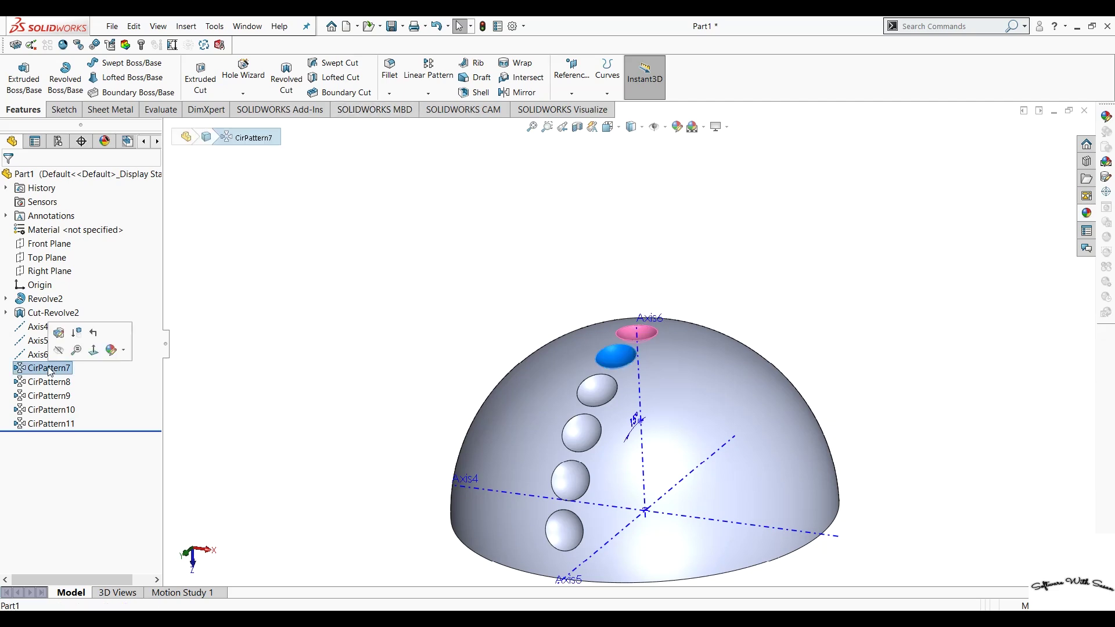
- Pattern CirPattern7 six times over 360° about Axis6 to ring the top dimple
{"action": "left_click", "coordinate": [435, 93]}
{"action": "left_click", "coordinate": [434, 126]}
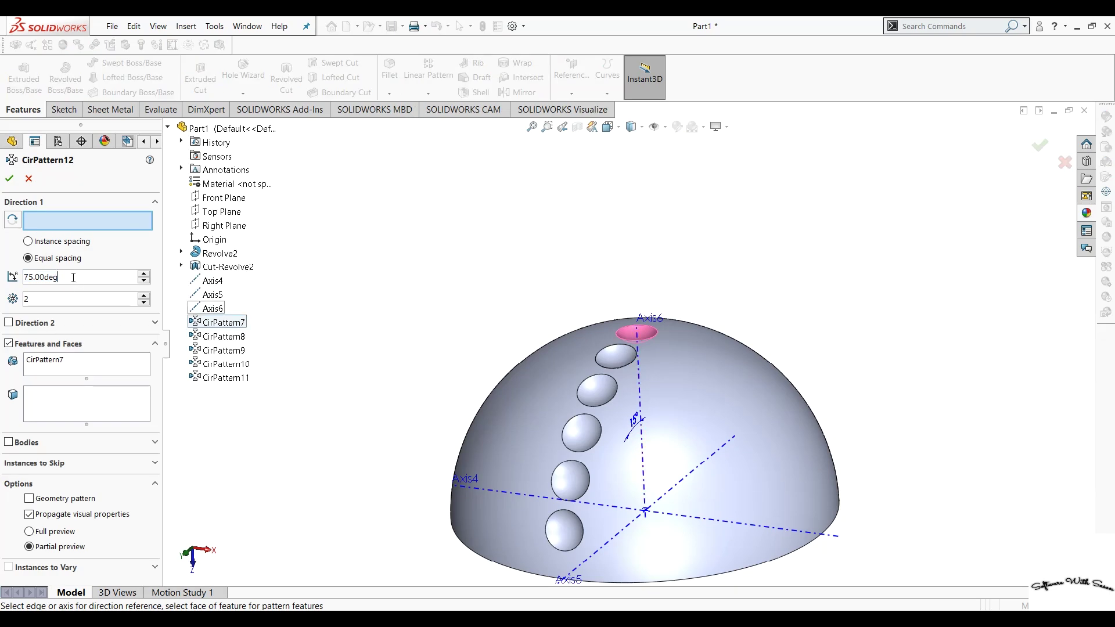
{"action": "left_click", "coordinate": [57, 258]}
{"action": "left_click", "coordinate": [75, 279]}
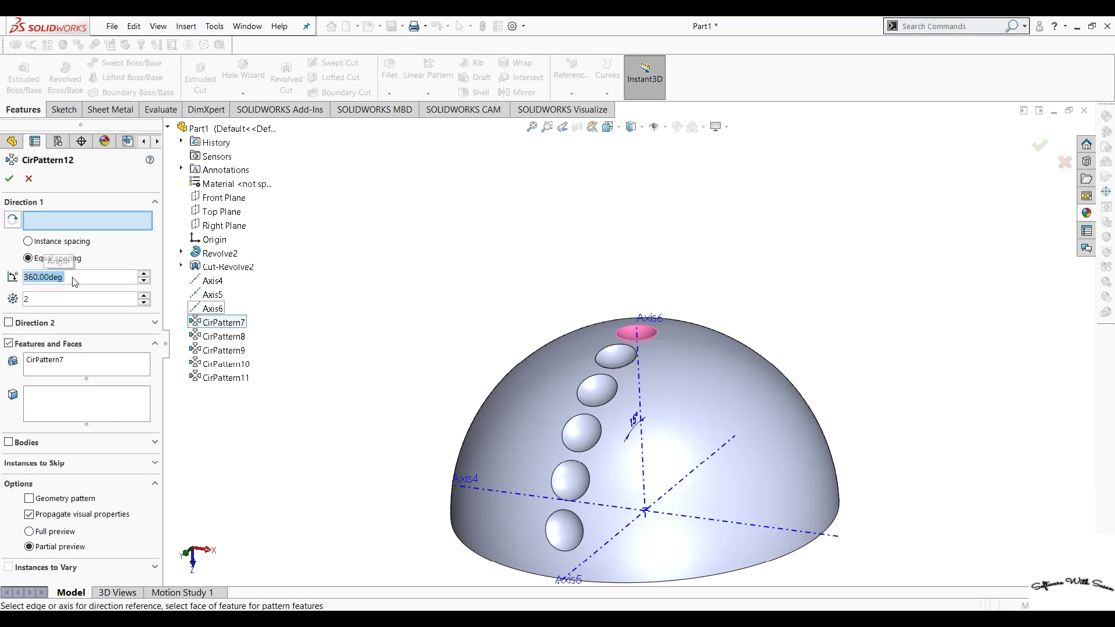
{"action": "double_click", "coordinate": [25, 300]}
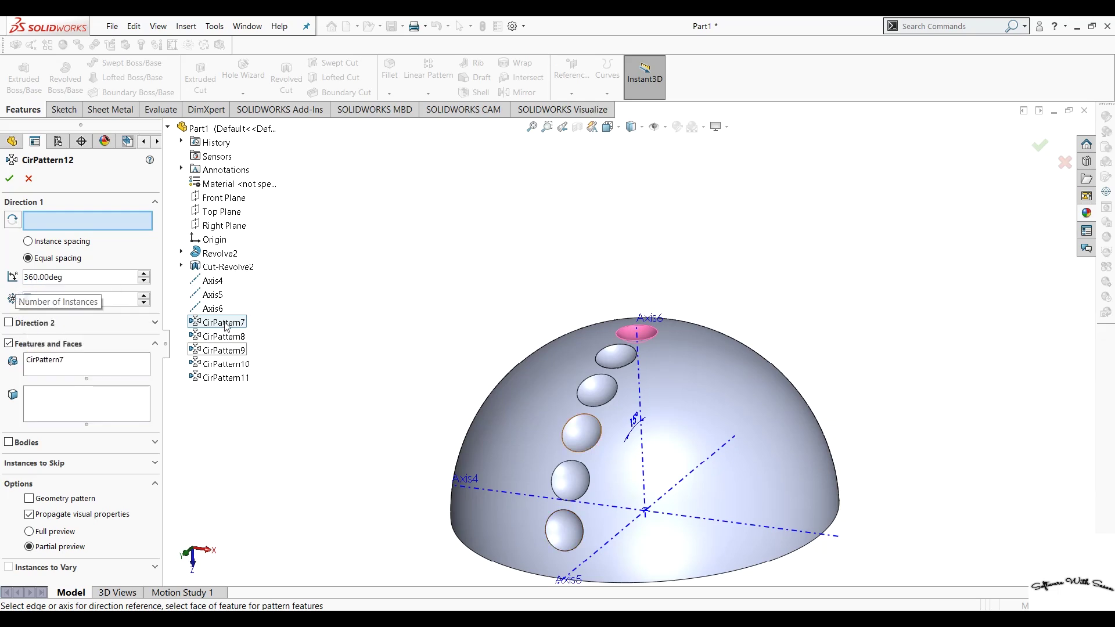
{"action": "left_click", "coordinate": [213, 309]}
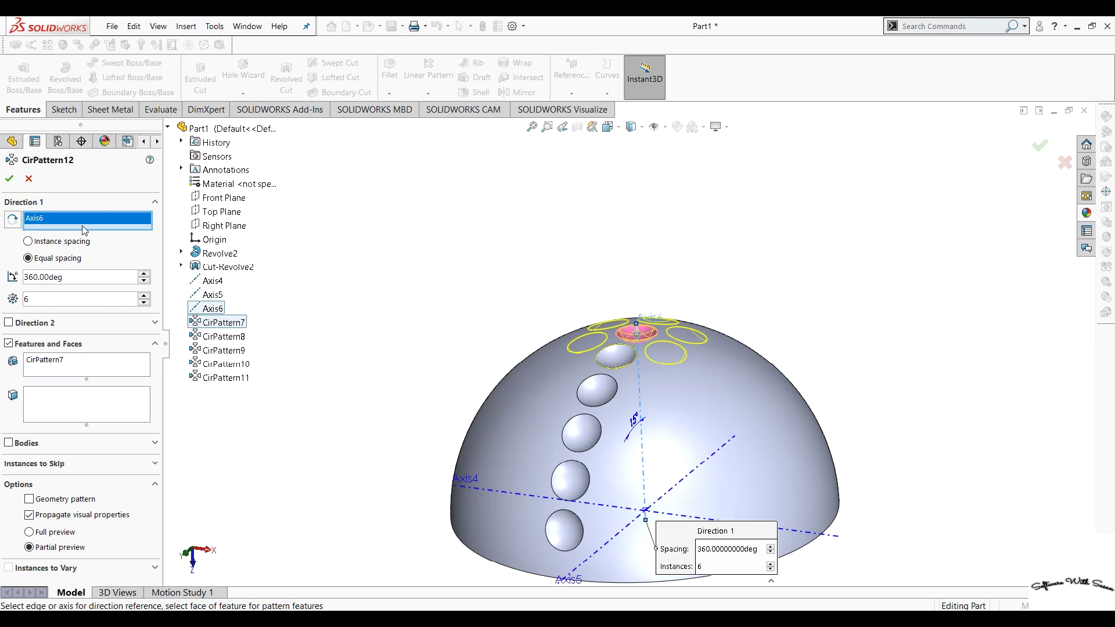
{"action": "left_click", "coordinate": [10, 178]}
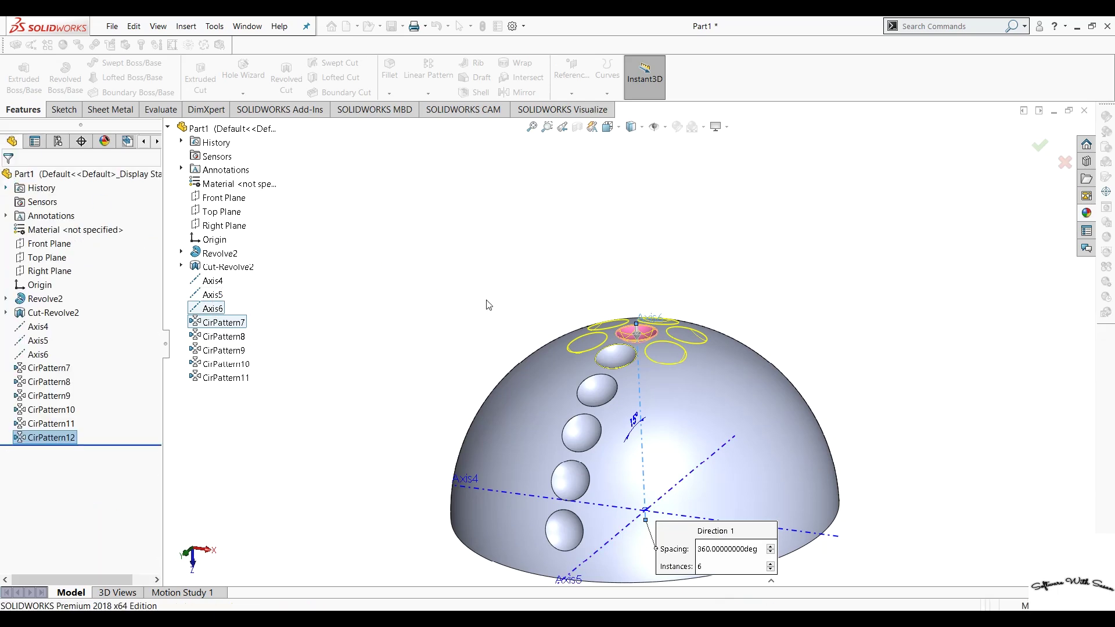
{"action": "mouse_move", "coordinate": [473, 312]}
{"action": "middle_mouse_down"}
{"action": "mouse_move", "coordinate": [483, 360]}
{"action": "mouse_move", "coordinate": [486, 338]}
{"action": "middle_mouse_up"}
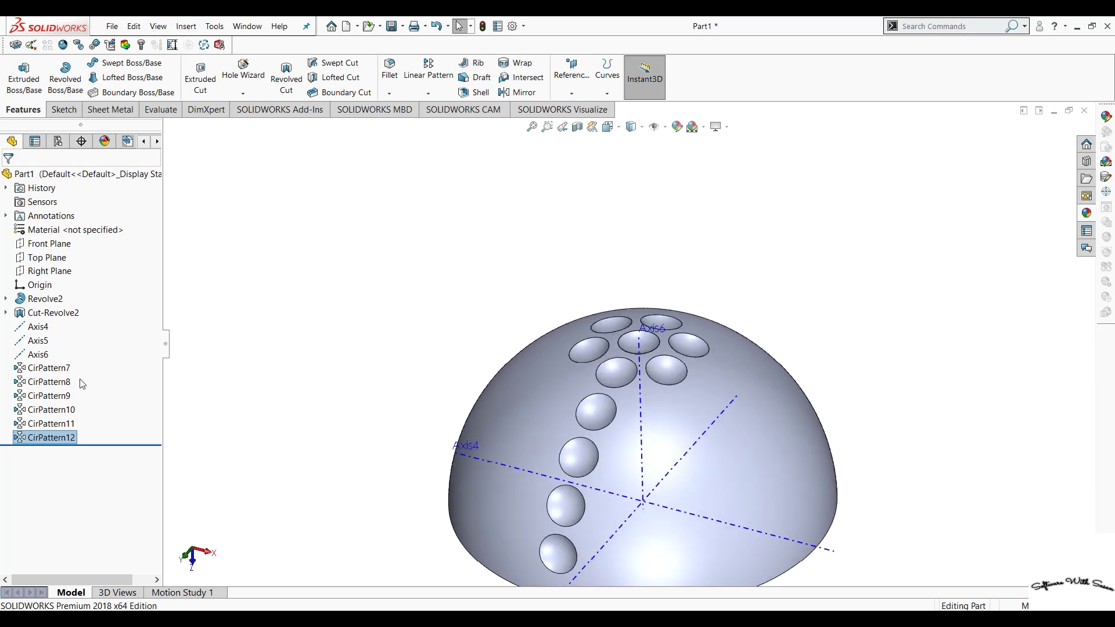
- Pattern CirPattern8 12 times over 360° about Axis6 for a second dimple ring
{"action": "left_click", "coordinate": [58, 382]}
{"action": "left_click", "coordinate": [428, 94]}
{"action": "left_click", "coordinate": [432, 124]}
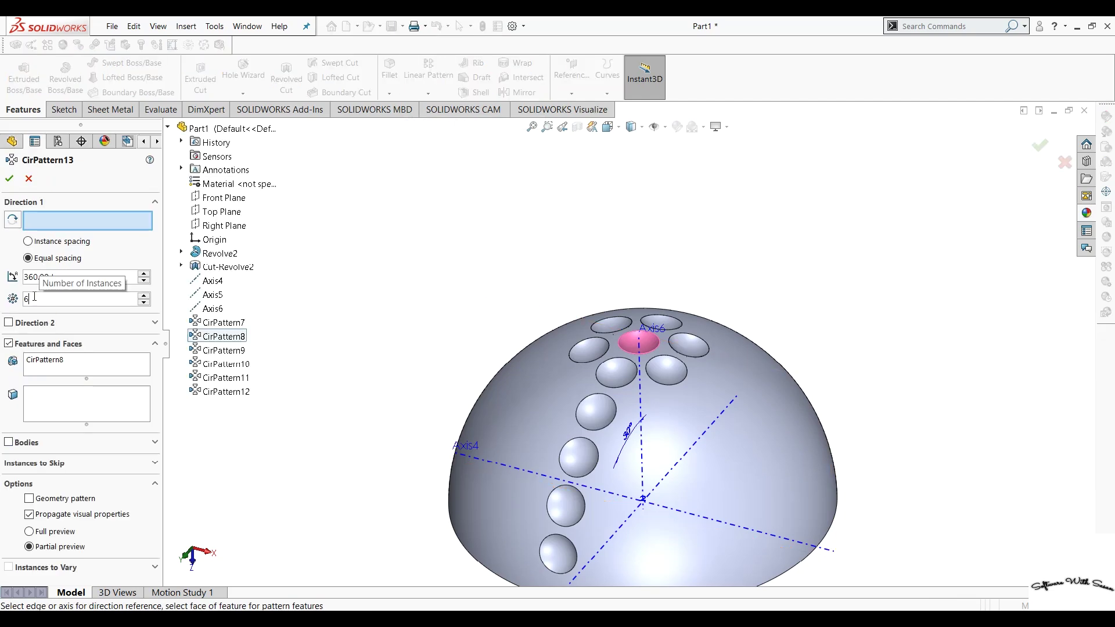
{"action": "type", "text": "12"}
{"action": "key", "text": "Return"}
{"action": "left_click", "coordinate": [207, 309]}
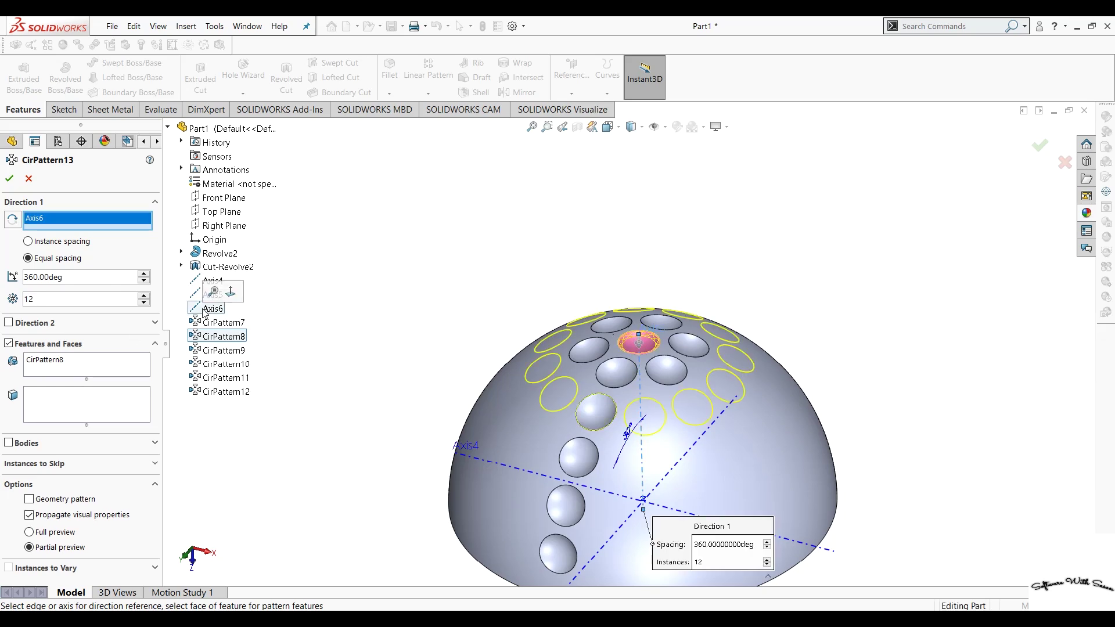
{"action": "left_click", "coordinate": [9, 178]}
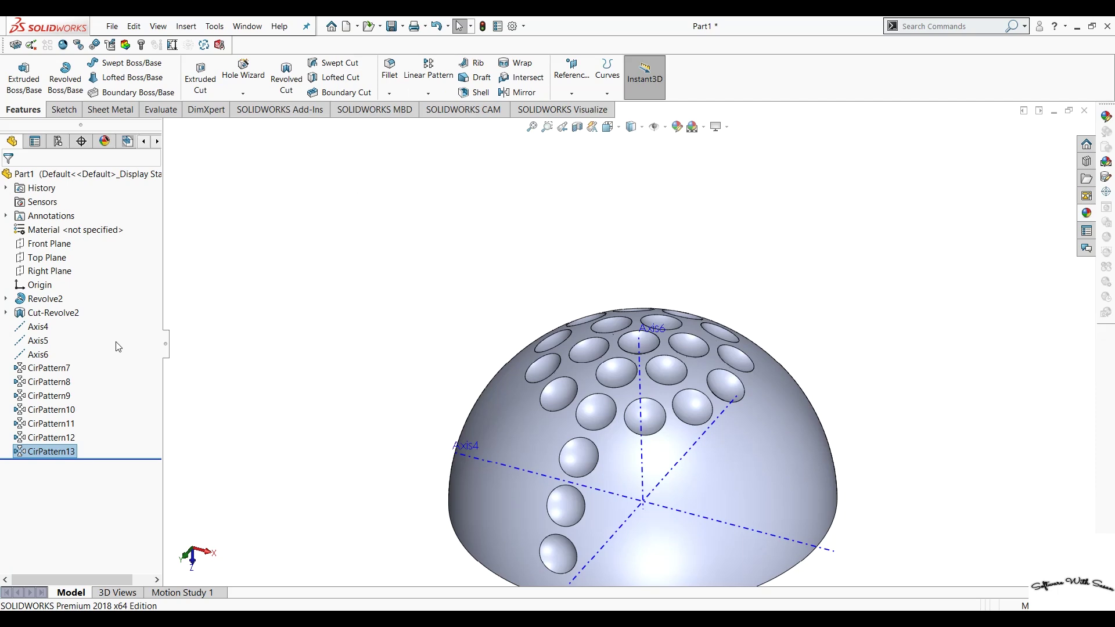
{"action": "left_click", "coordinate": [60, 398]}
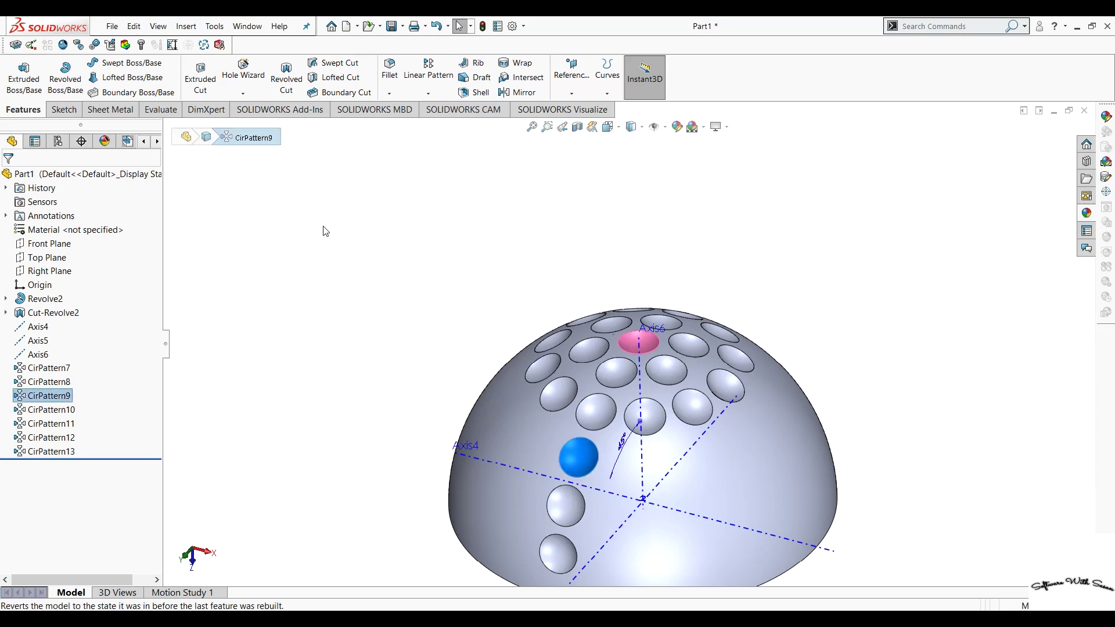
- Pattern CirPattern9 18 times over 360° about Axis6 for a third dimple ring
{"action": "left_click", "coordinate": [428, 94]}
{"action": "left_click", "coordinate": [429, 128]}
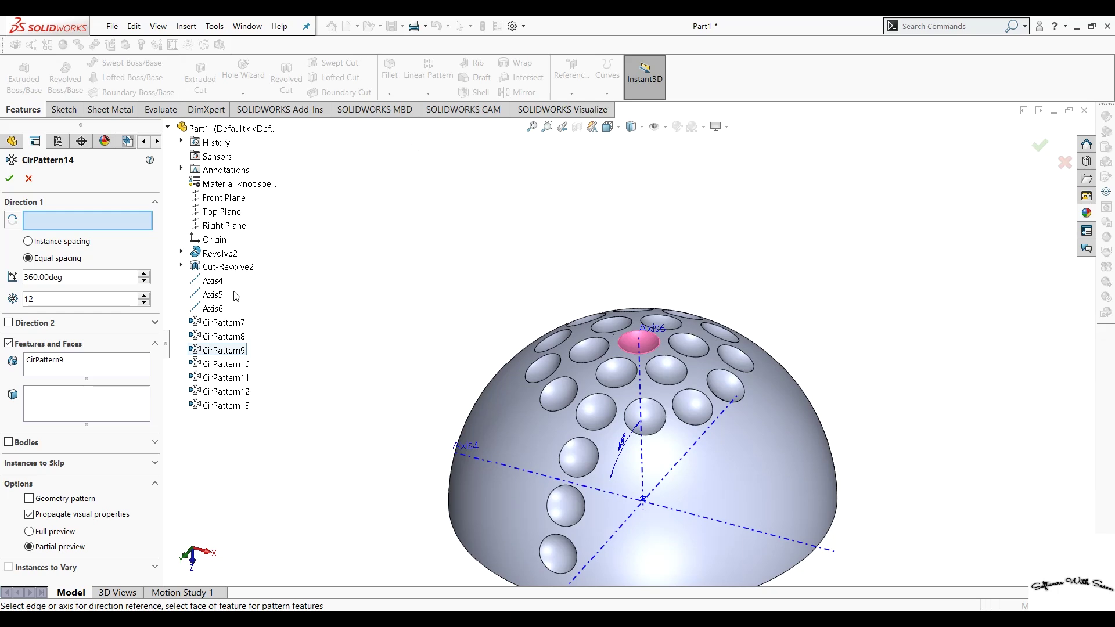
{"action": "left_click", "coordinate": [50, 301]}
{"action": "type", "text": "8"}
{"action": "key", "text": "Return"}
{"action": "left_click", "coordinate": [214, 309]}
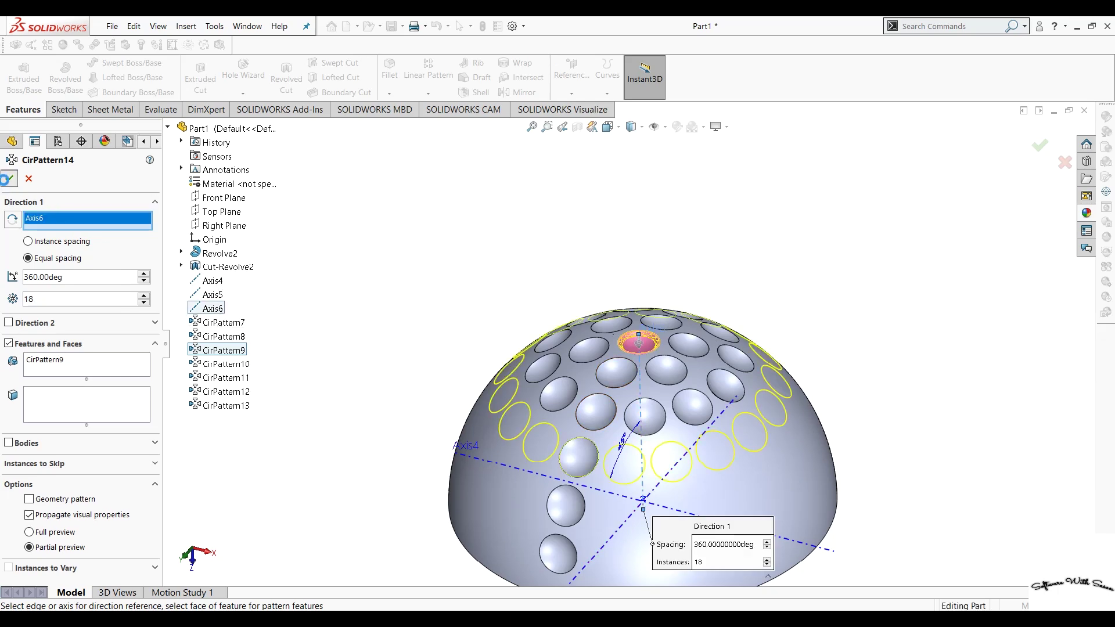
{"action": "left_click", "coordinate": [7, 179]}
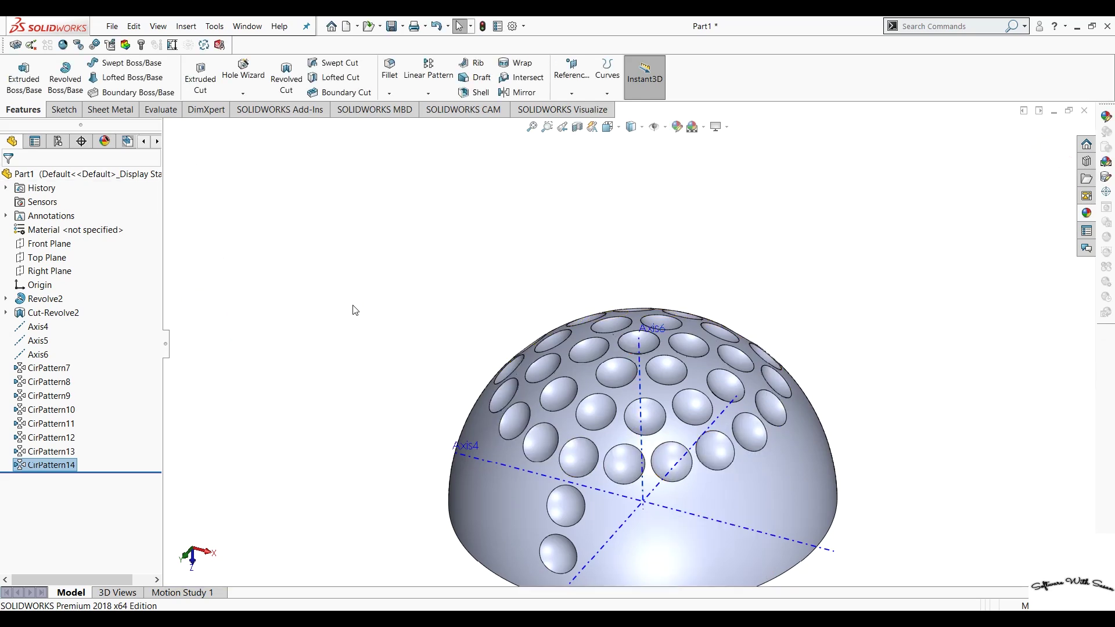
{"action": "left_click", "coordinate": [64, 410]}
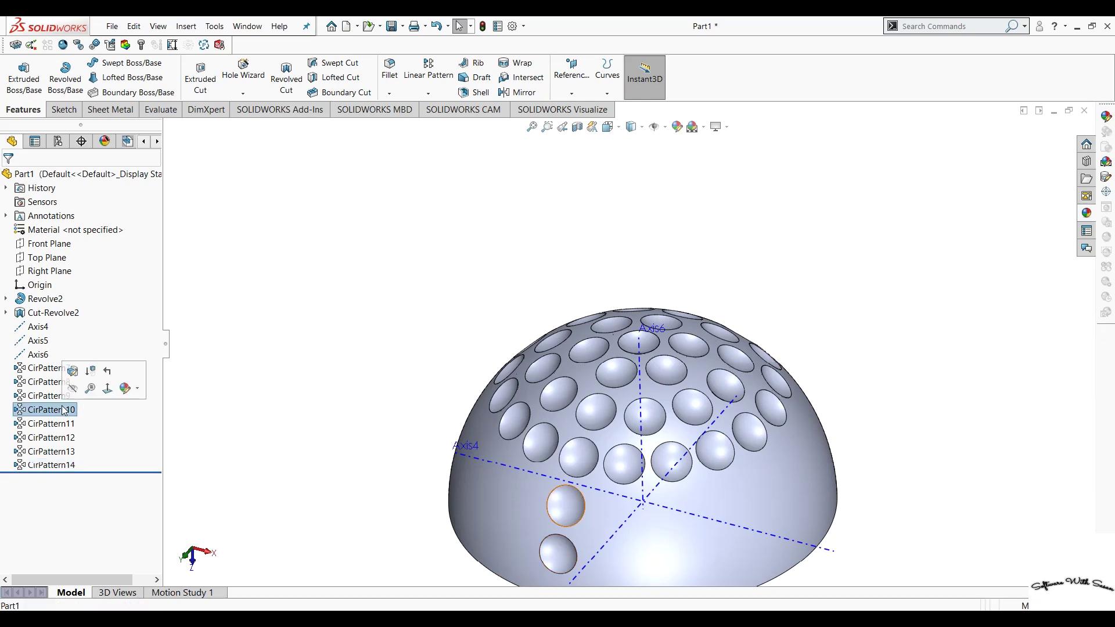
- Pattern CirPattern10 21 times around Axis6 for a fourth dimple ring
{"action": "left_click", "coordinate": [428, 93]}
{"action": "left_click", "coordinate": [427, 123]}
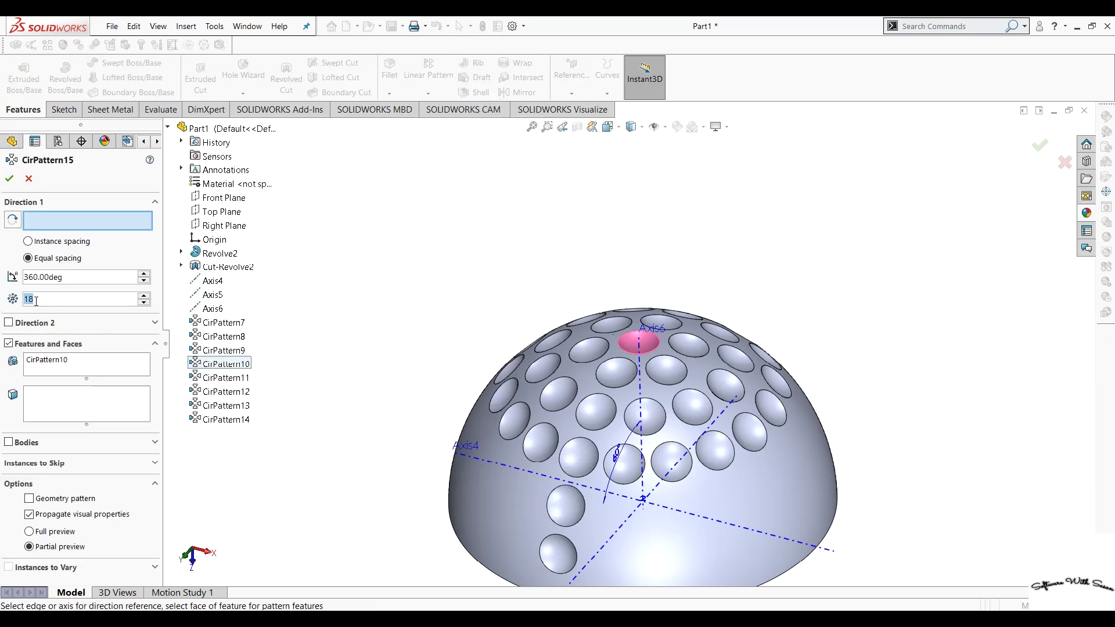
{"action": "type", "text": "21"}
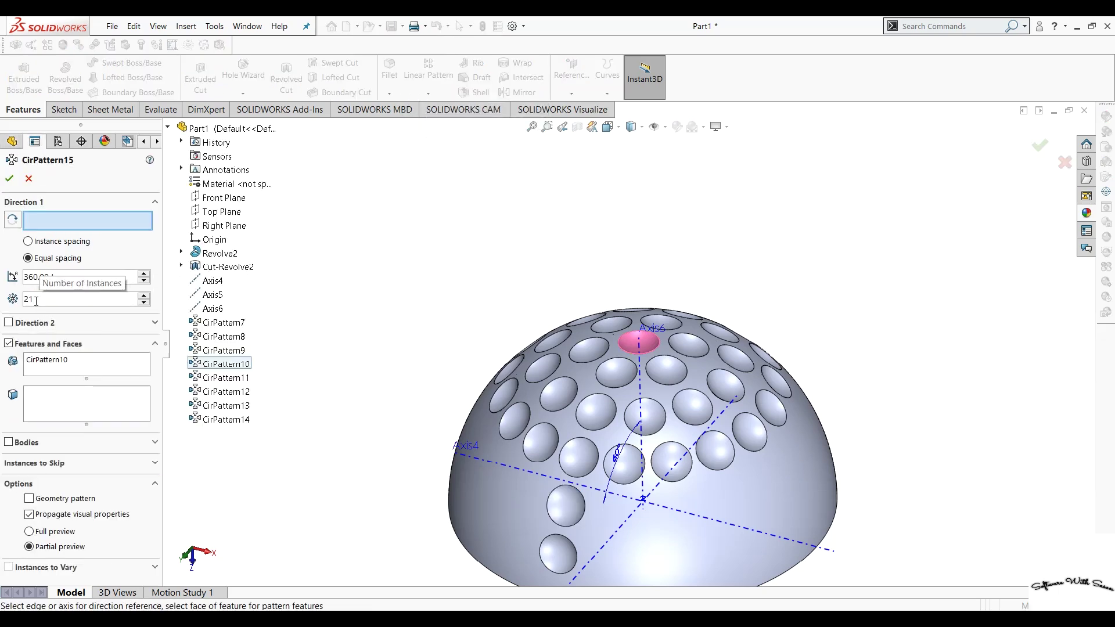
{"action": "left_click", "coordinate": [217, 309]}
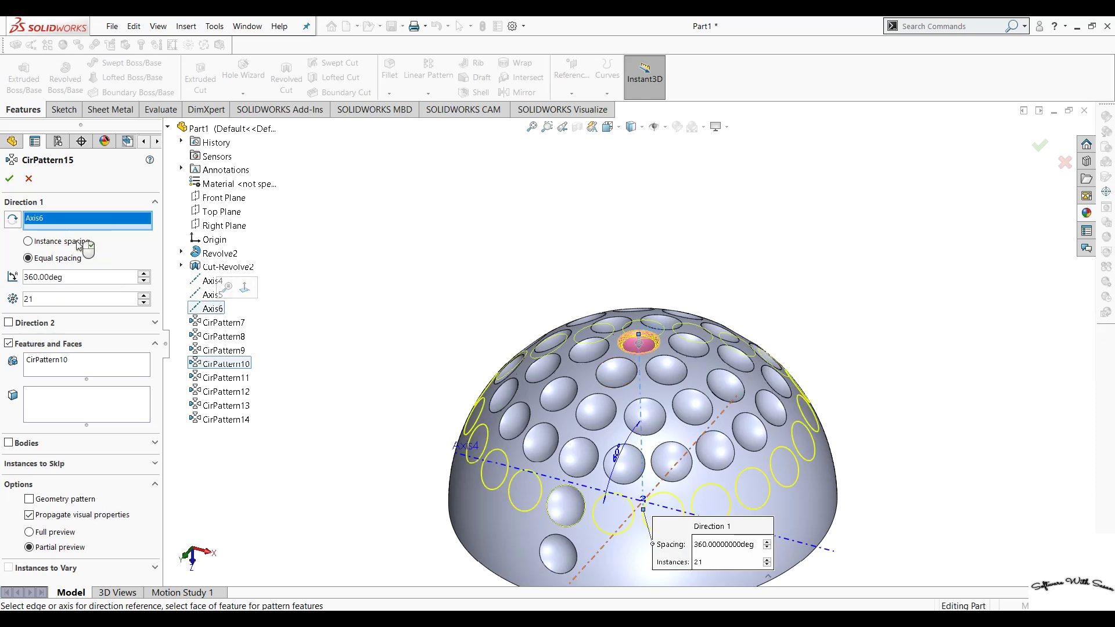
{"action": "key", "text": "Return"}
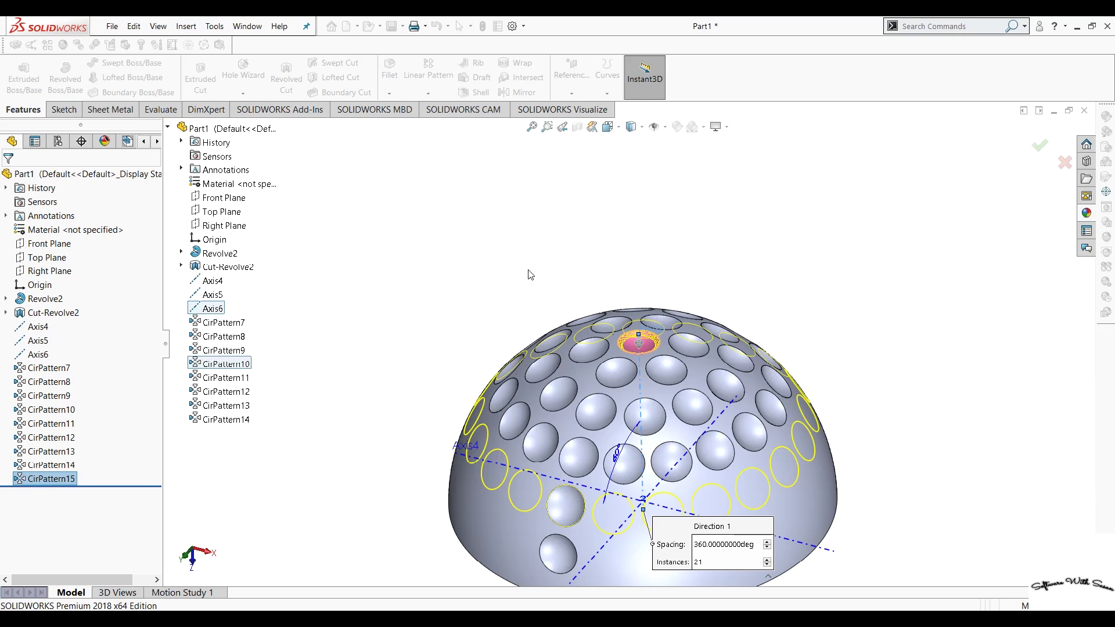
{"action": "key", "text": "Return"}
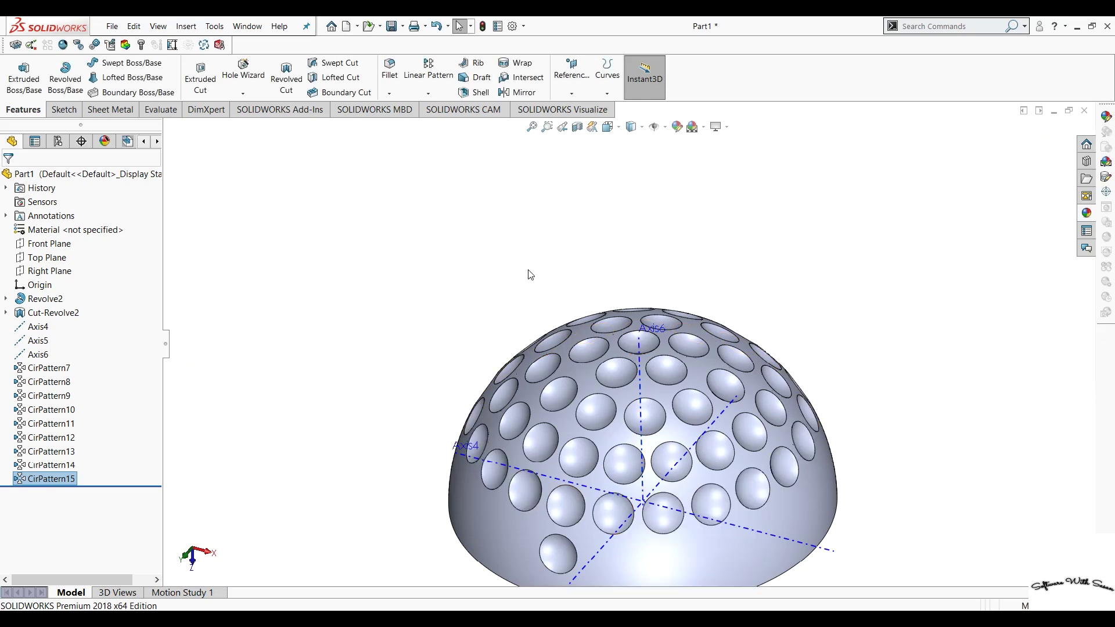
- Start a circular pattern of CirPattern11 with 24 instances
{"action": "left_click", "coordinate": [62, 439]}
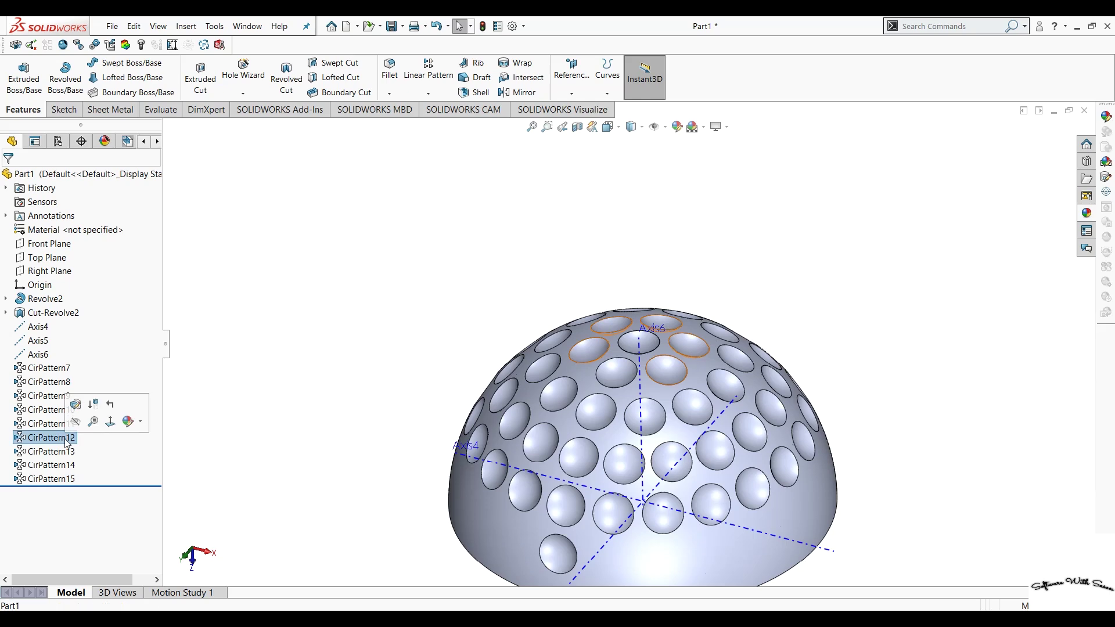
{"action": "left_click", "coordinate": [51, 425]}
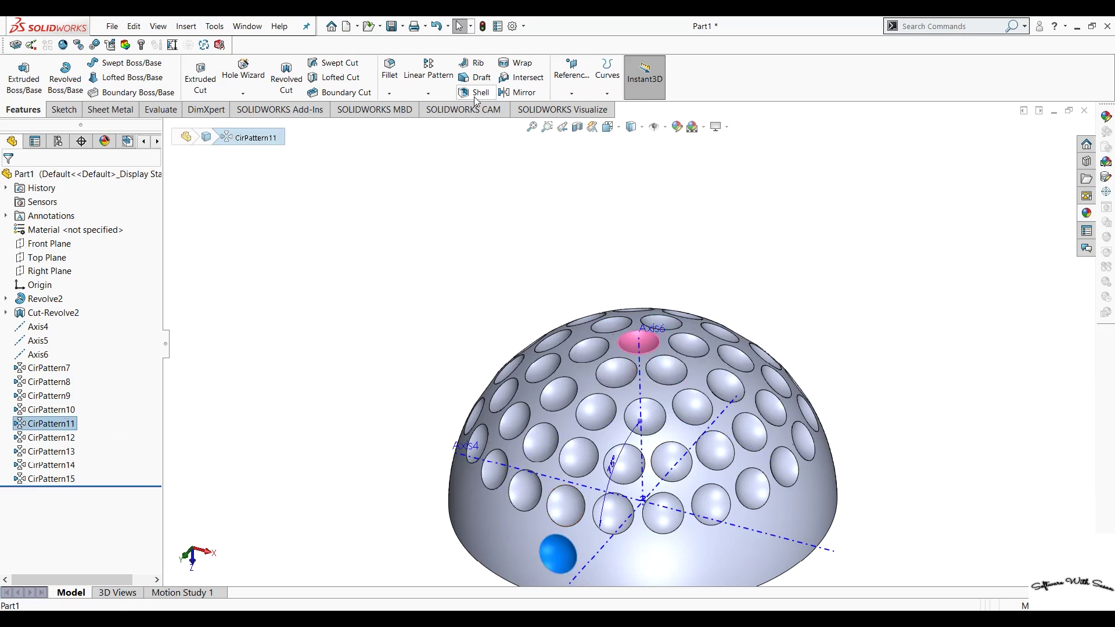
{"action": "left_click", "coordinate": [428, 94]}
{"action": "left_click", "coordinate": [434, 122]}
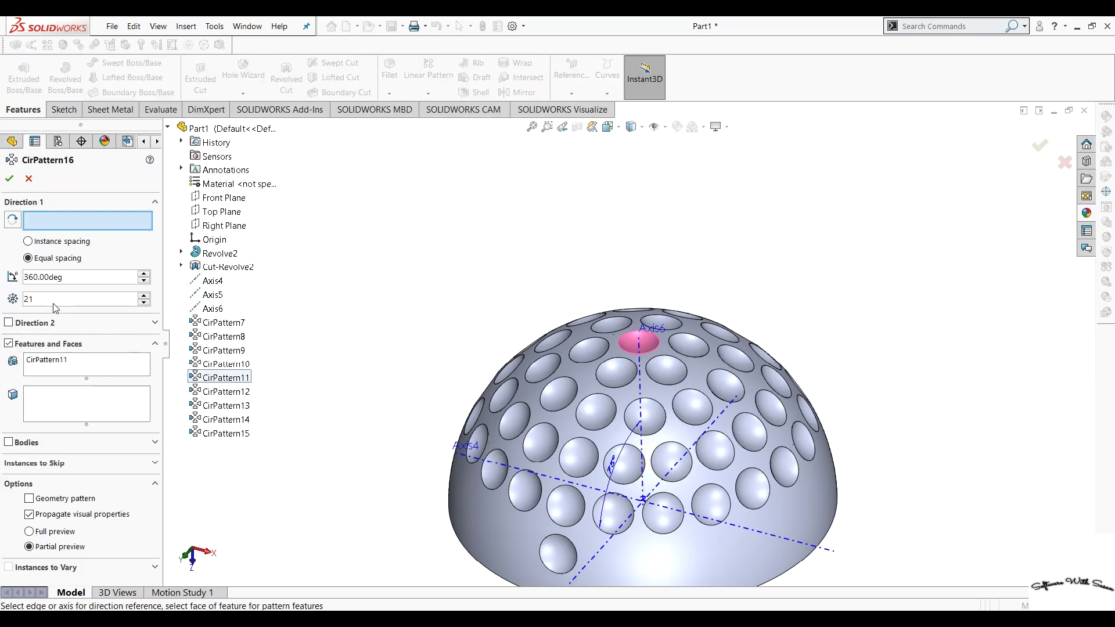
{"action": "double_click", "coordinate": [54, 303]}
{"action": "type", "text": "24"}
{"action": "key", "text": "Return"}
- Replace the mistaken Axis4 with Axis6 as the rotation axis and confirm the pattern
{"action": "left_click", "coordinate": [221, 283]}
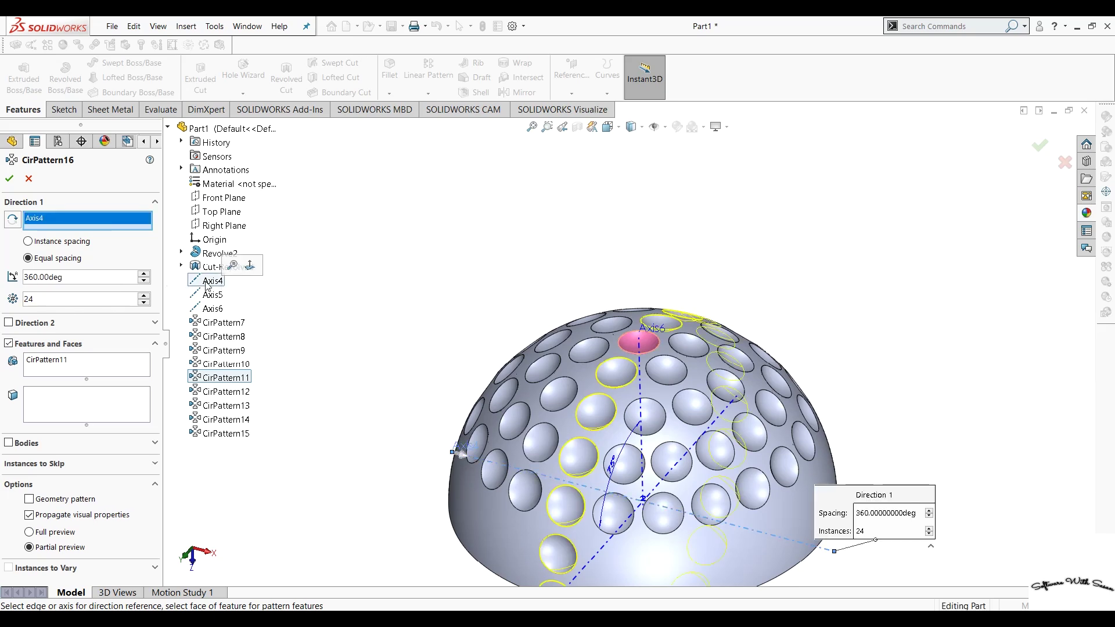
{"action": "right_click", "coordinate": [69, 222]}
{"action": "left_click", "coordinate": [97, 230]}
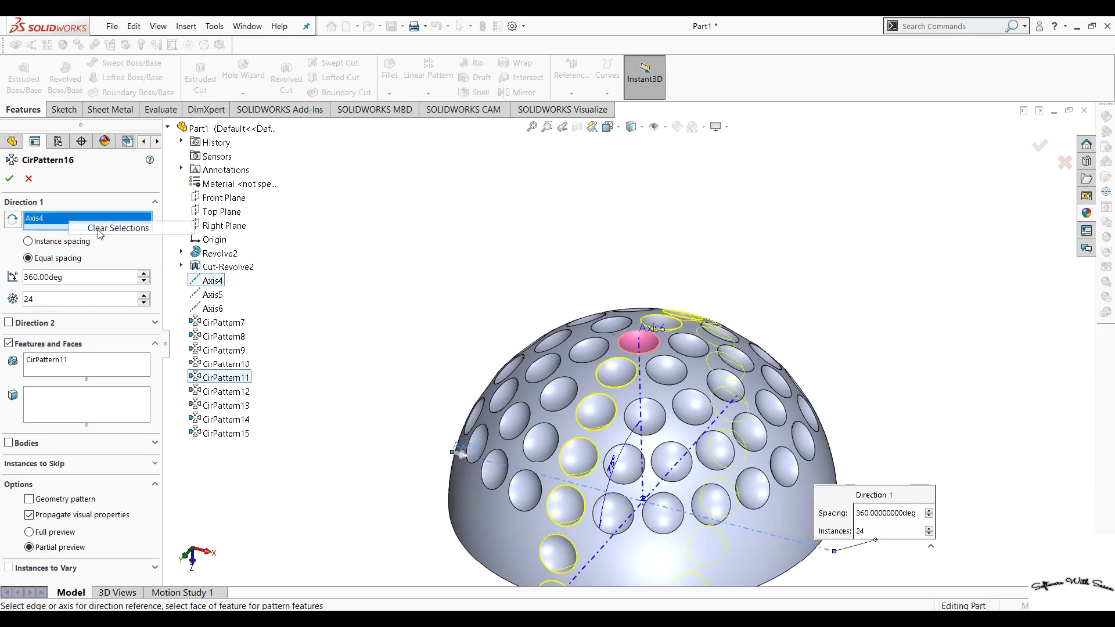
{"action": "left_click", "coordinate": [213, 311]}
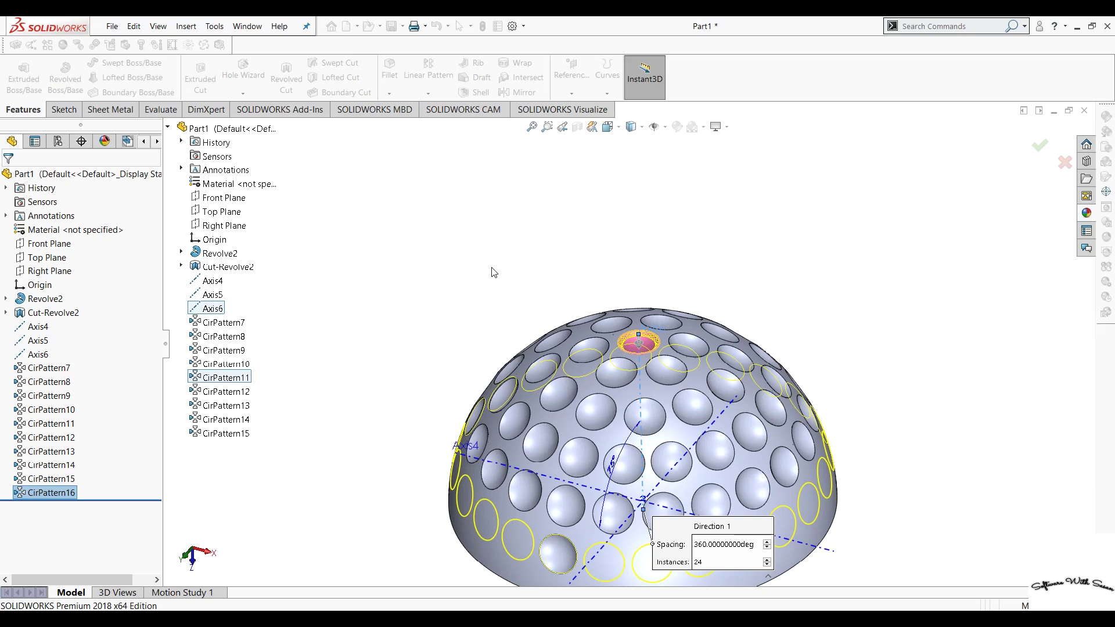
{"action": "key", "text": "Return"}
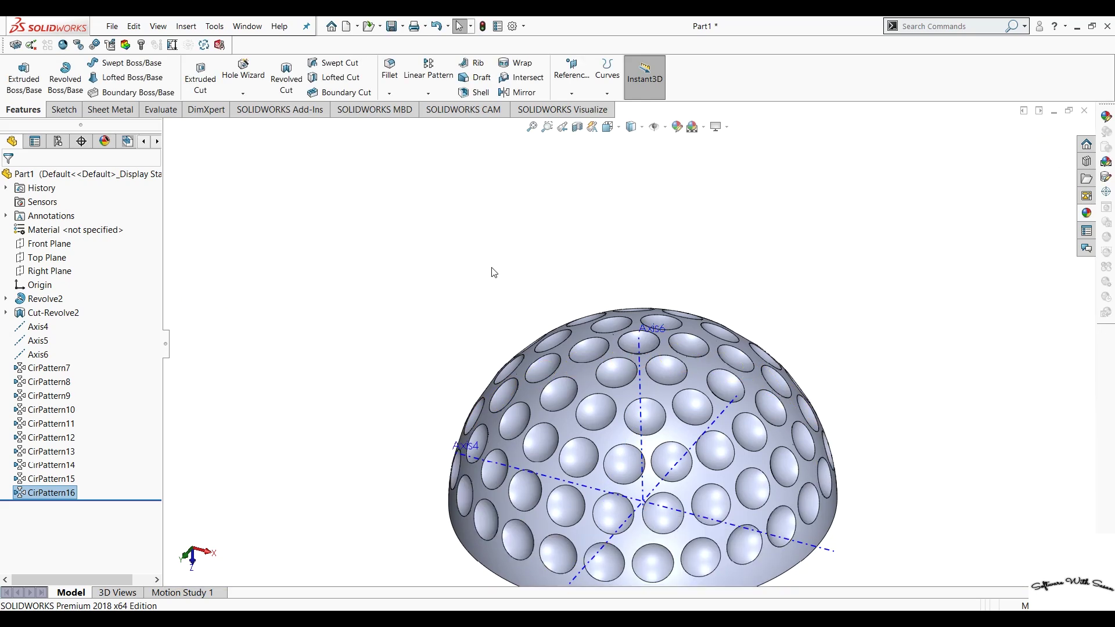
- Zoom out, select Axis4, orbit to a side view, and start a Fillet
{"action": "key", "text": "z"}
{"action": "key", "text": "z"}
{"action": "left_click", "coordinate": [468, 370]}
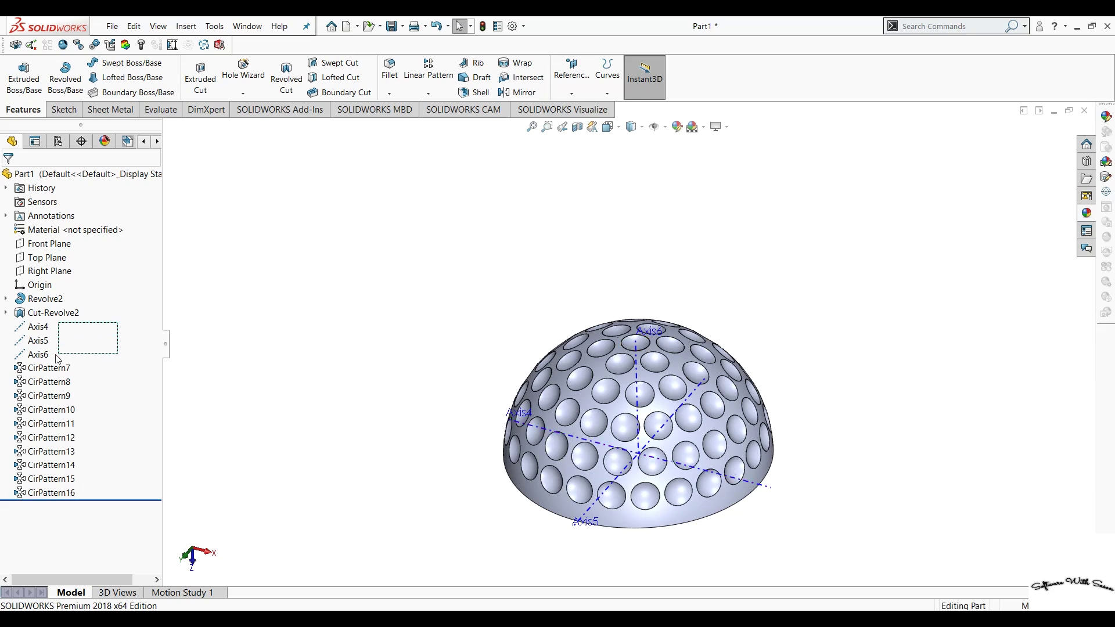
{"action": "left_click", "coordinate": [122, 327]}
{"action": "mouse_move", "coordinate": [368, 329]}
{"action": "middle_mouse_down"}
{"action": "mouse_move", "coordinate": [368, 247]}
{"action": "mouse_move", "coordinate": [360, 306]}
{"action": "middle_mouse_up"}
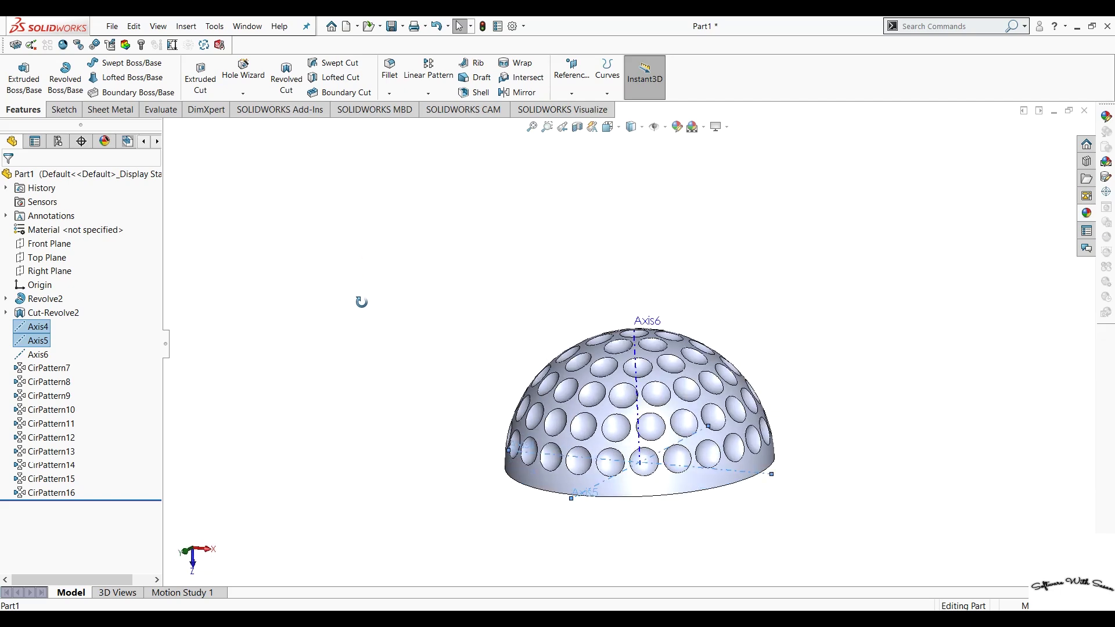
{"action": "left_click", "coordinate": [390, 81]}
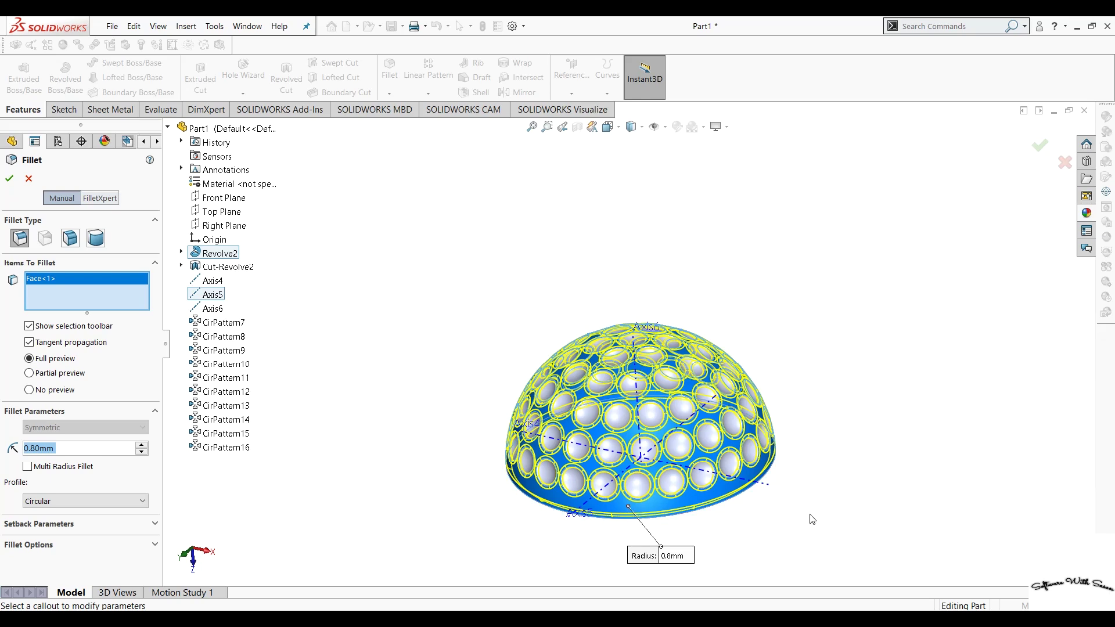
- Check from a side view, then apply the 0.8mm fillet to all dimple edges on the dome
{"action": "mouse_move", "coordinate": [804, 485]}
{"action": "middle_mouse_down"}
{"action": "mouse_move", "coordinate": [804, 439]}
{"action": "mouse_move", "coordinate": [802, 464]}
{"action": "middle_mouse_up"}
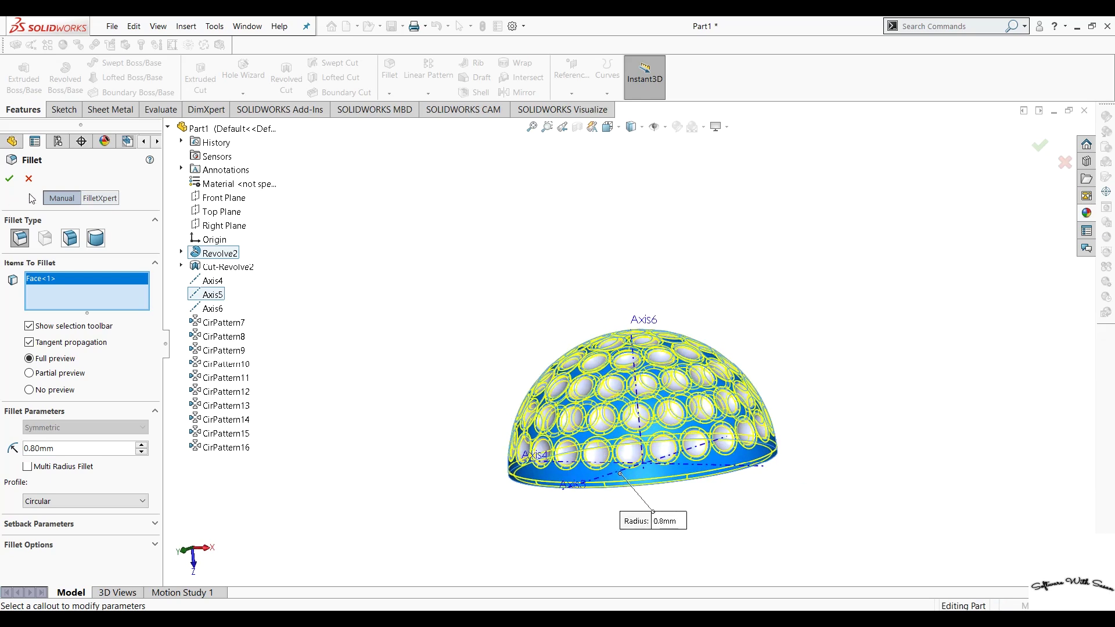
{"action": "left_click", "coordinate": [9, 178]}
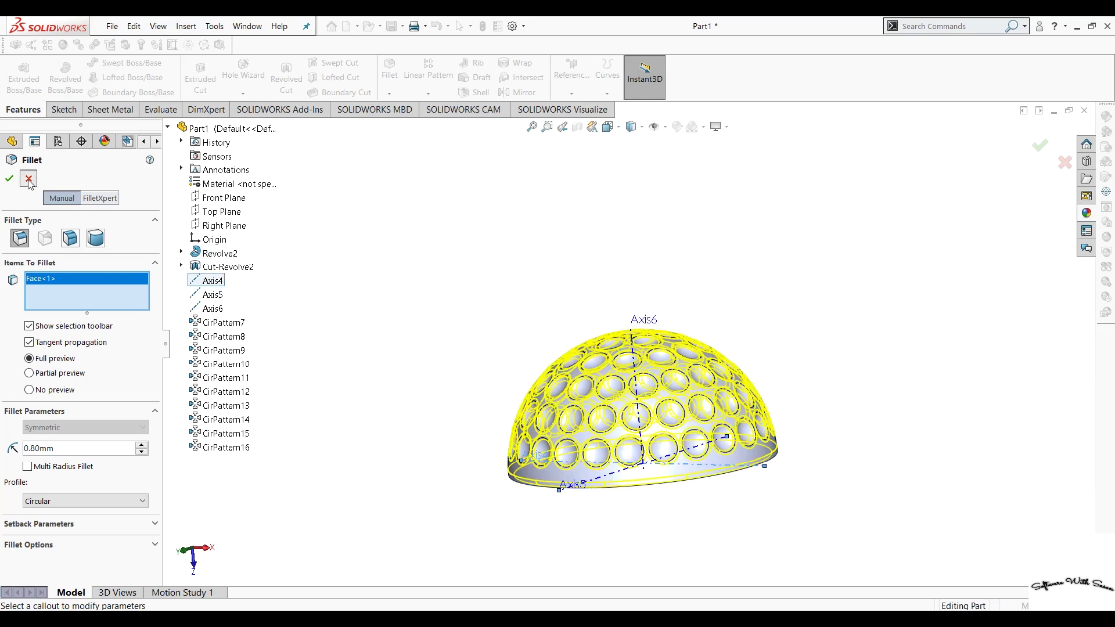
- Mirror the dimpled hemisphere body across its flat bottom face to form the full ball
{"action": "left_click", "coordinate": [400, 333]}
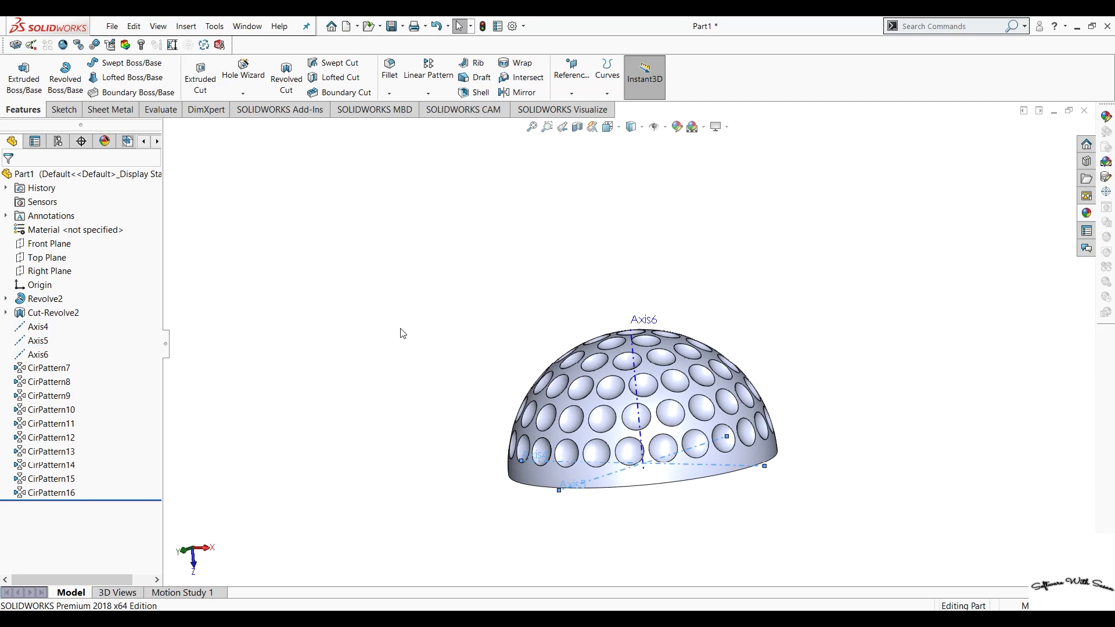
{"action": "left_click", "coordinate": [538, 91]}
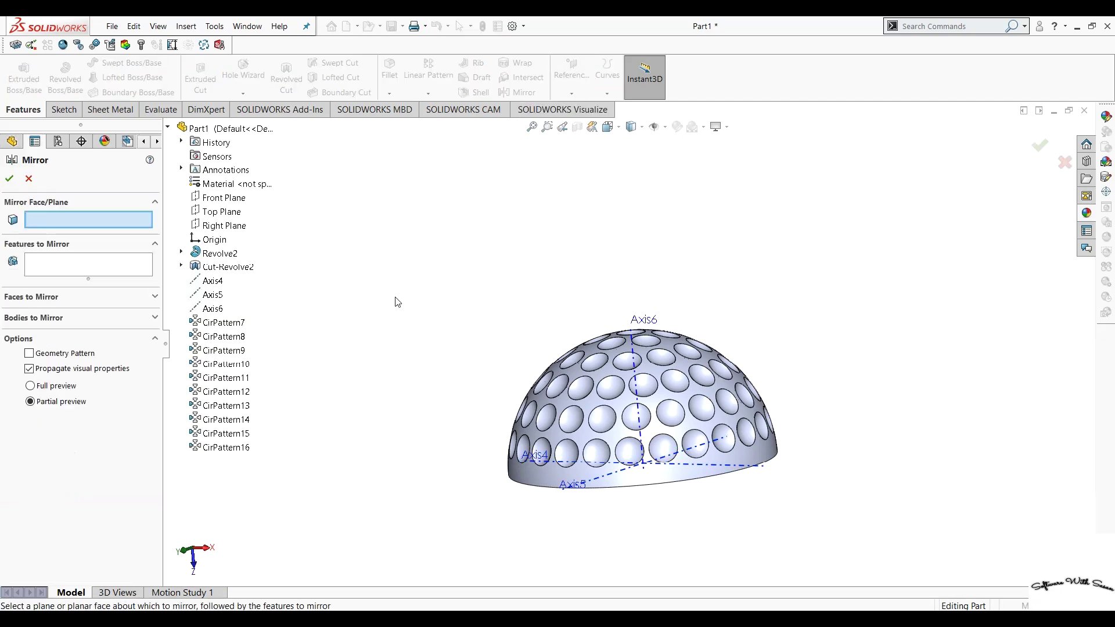
{"action": "middle_click_drag", "start_coordinate": [291, 376], "coordinate": [301, 315]}
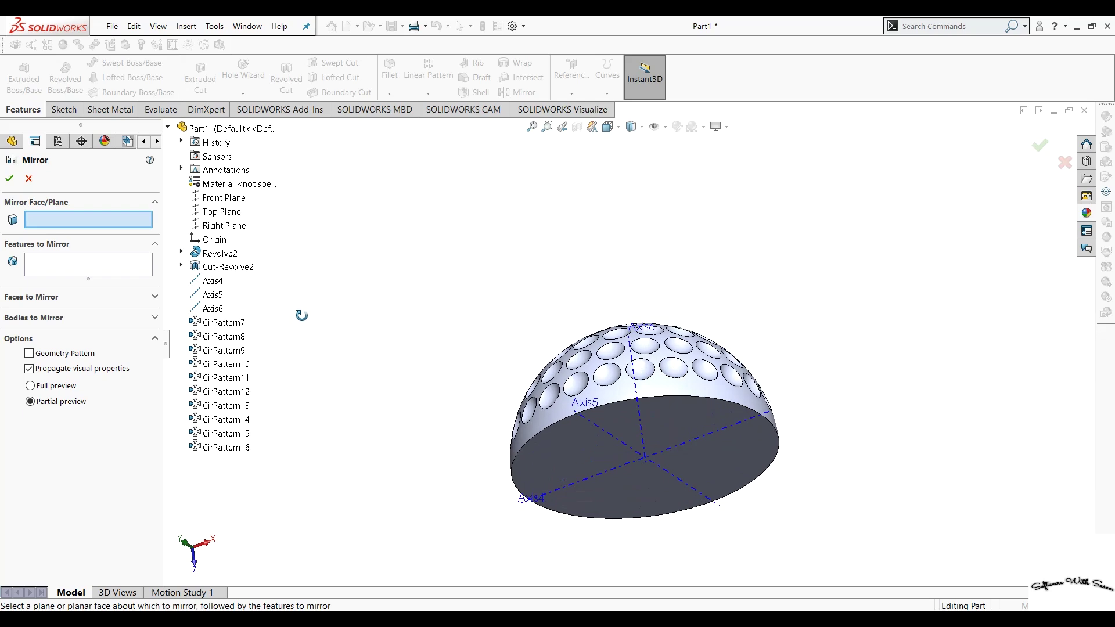
{"action": "left_click", "coordinate": [555, 451]}
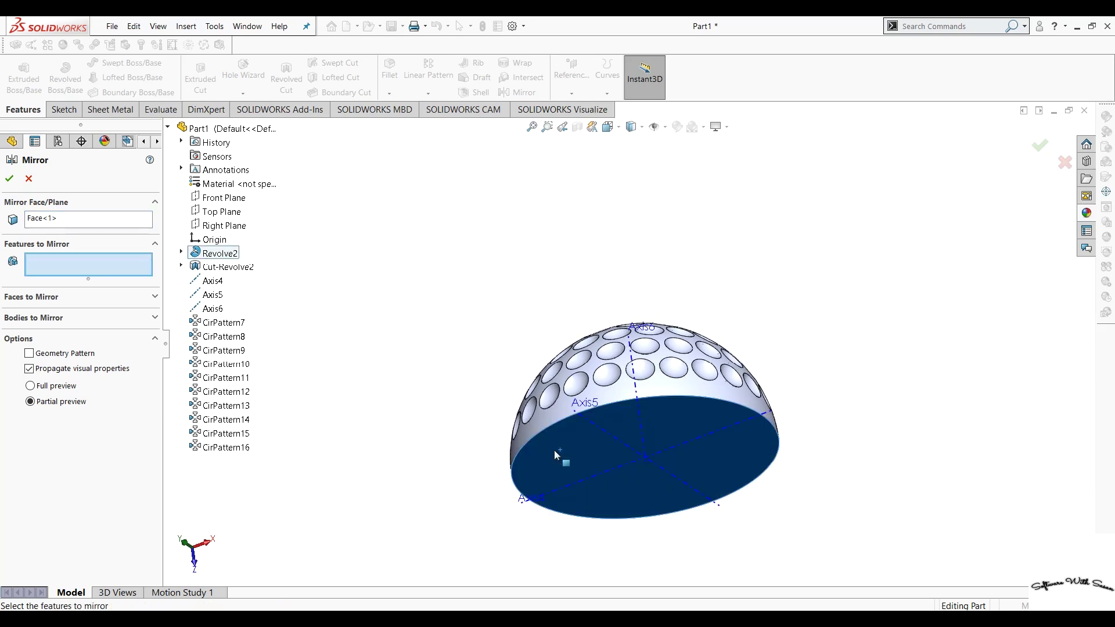
{"action": "left_click", "coordinate": [51, 318]}
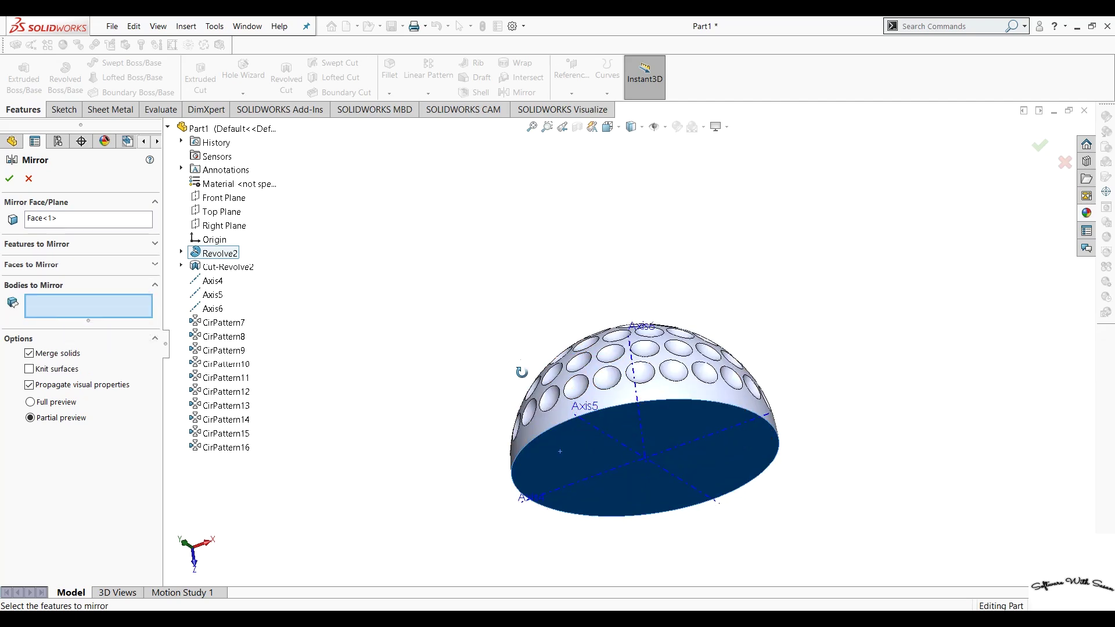
{"action": "middle_click_drag", "start_coordinate": [522, 373], "coordinate": [652, 435]}
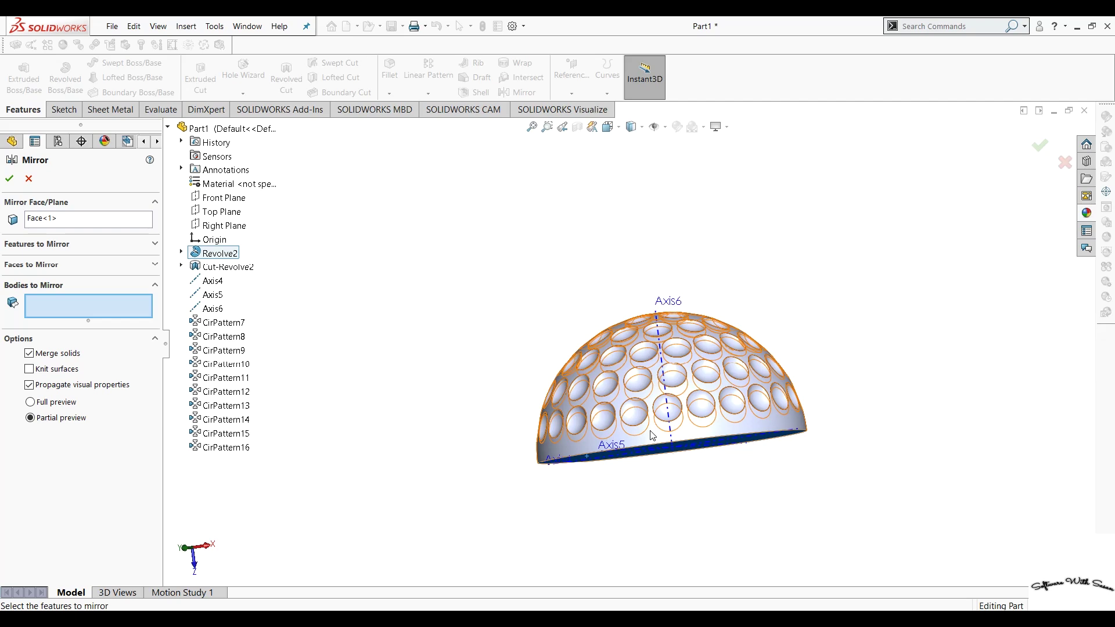
{"action": "left_click", "coordinate": [652, 436]}
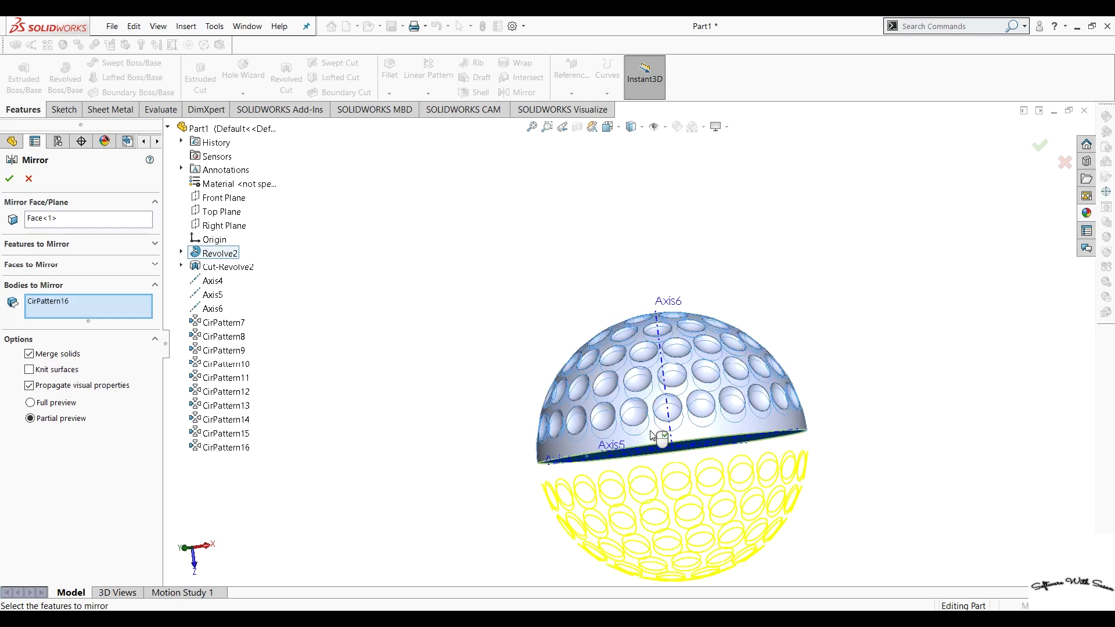
{"action": "left_click", "coordinate": [9, 179]}
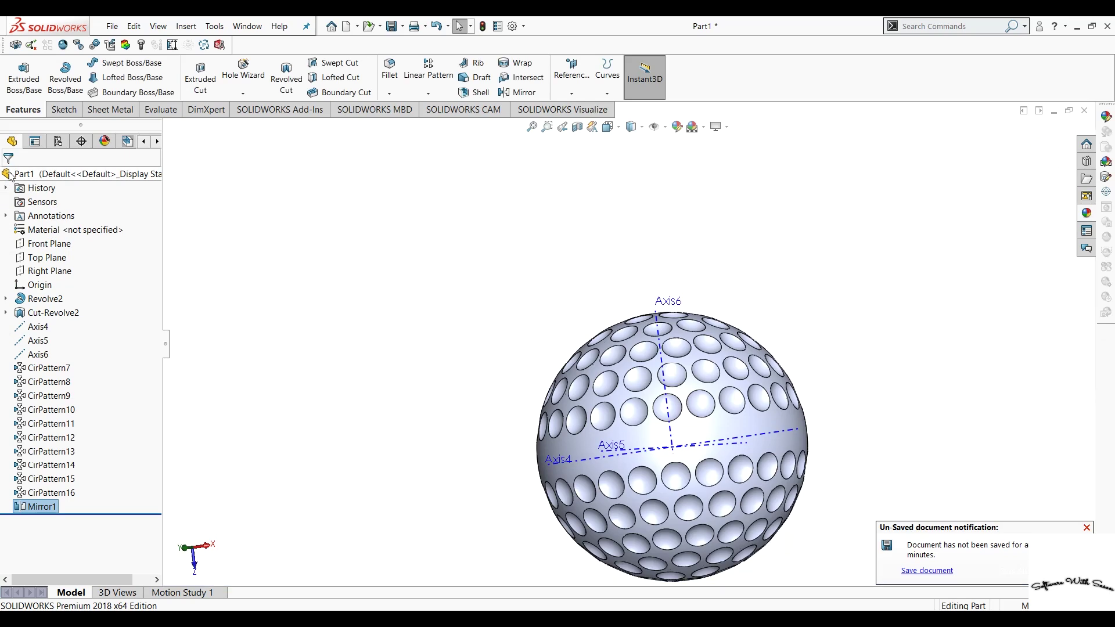
- Set up a circular pattern of Cut-Revolve2 with 2 instances at 90°
{"action": "left_click", "coordinate": [76, 311]}
{"action": "left_click", "coordinate": [428, 93]}
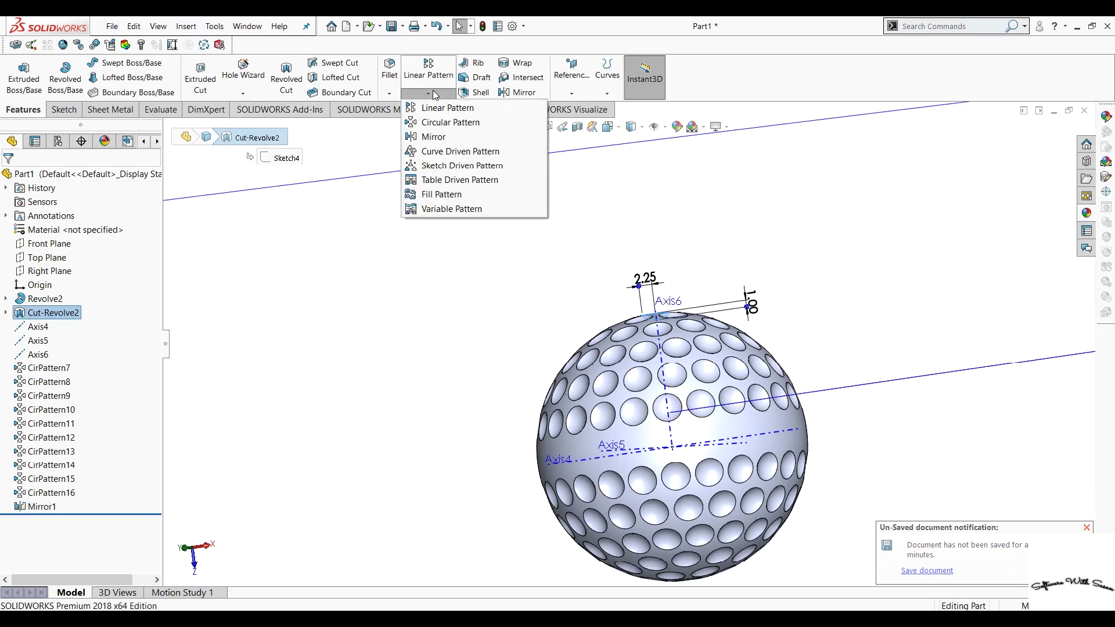
{"action": "left_click", "coordinate": [431, 122]}
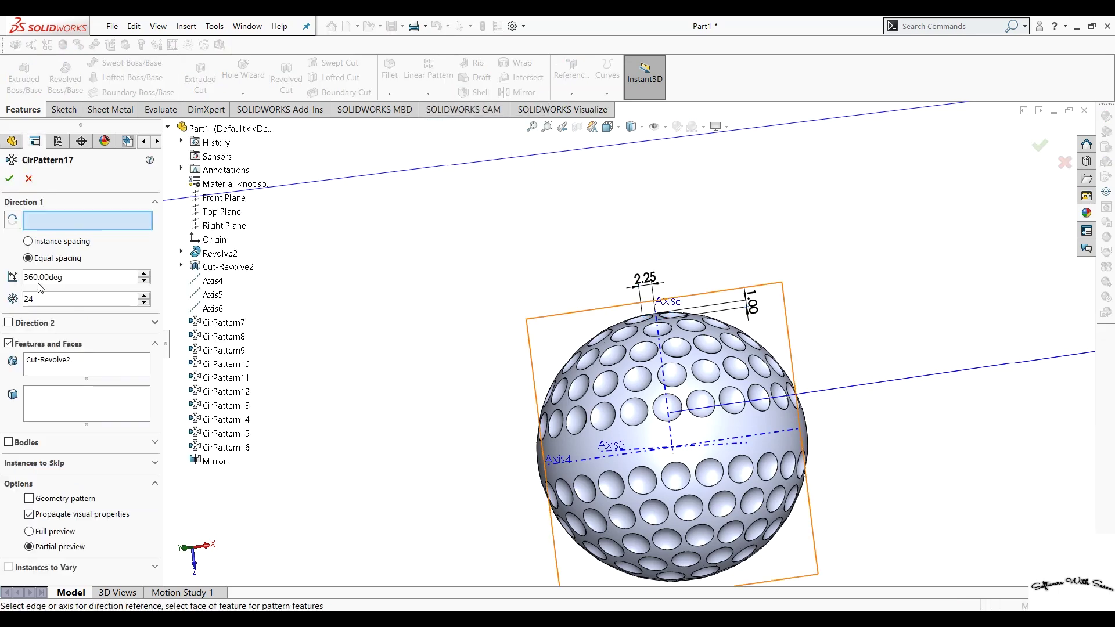
{"action": "double_click", "coordinate": [34, 302]}
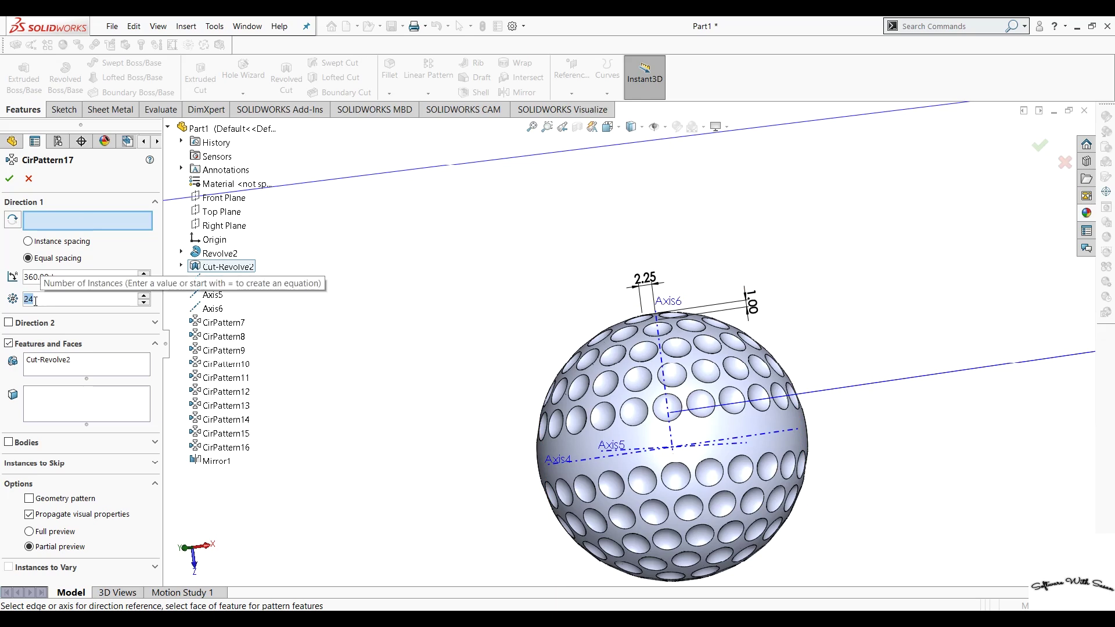
{"action": "type", "text": "2"}
{"action": "double_click", "coordinate": [35, 277]}
{"action": "type", "text": "90"}
{"action": "key", "text": "Return"}
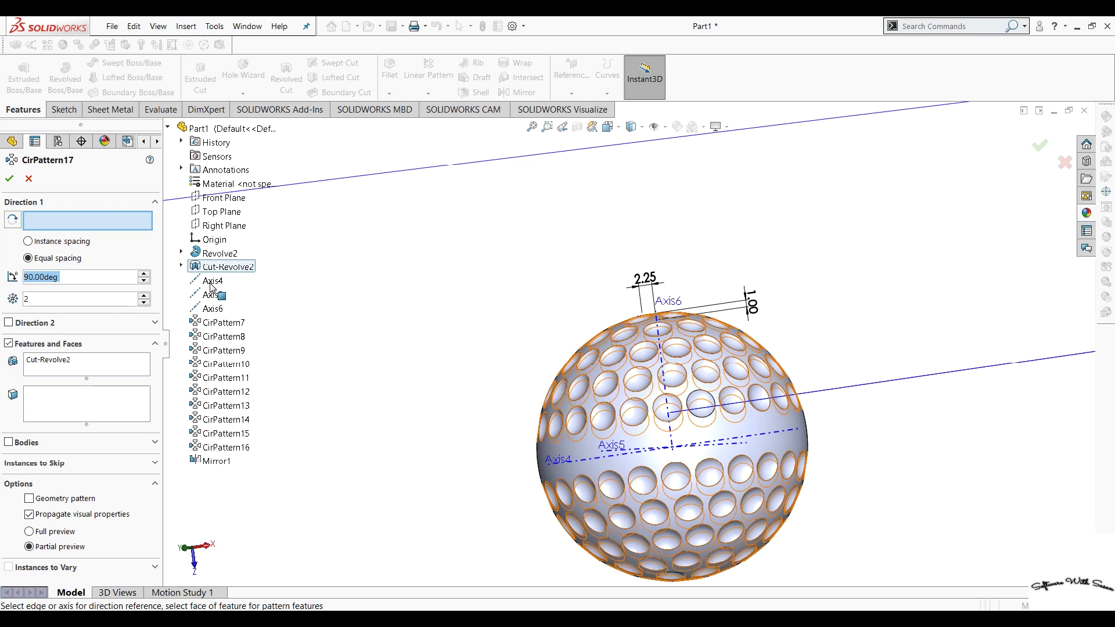
- Use Axis4 as the rotation axis, apply the pattern, and select CirPattern17
{"action": "left_click", "coordinate": [212, 281]}
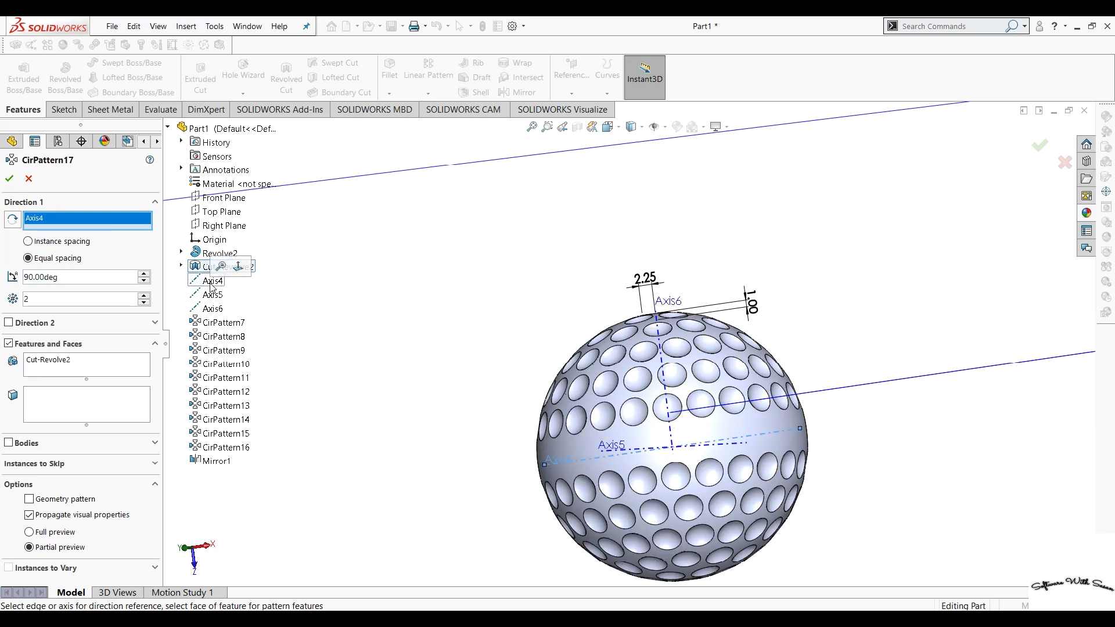
{"action": "left_click", "coordinate": [9, 180]}
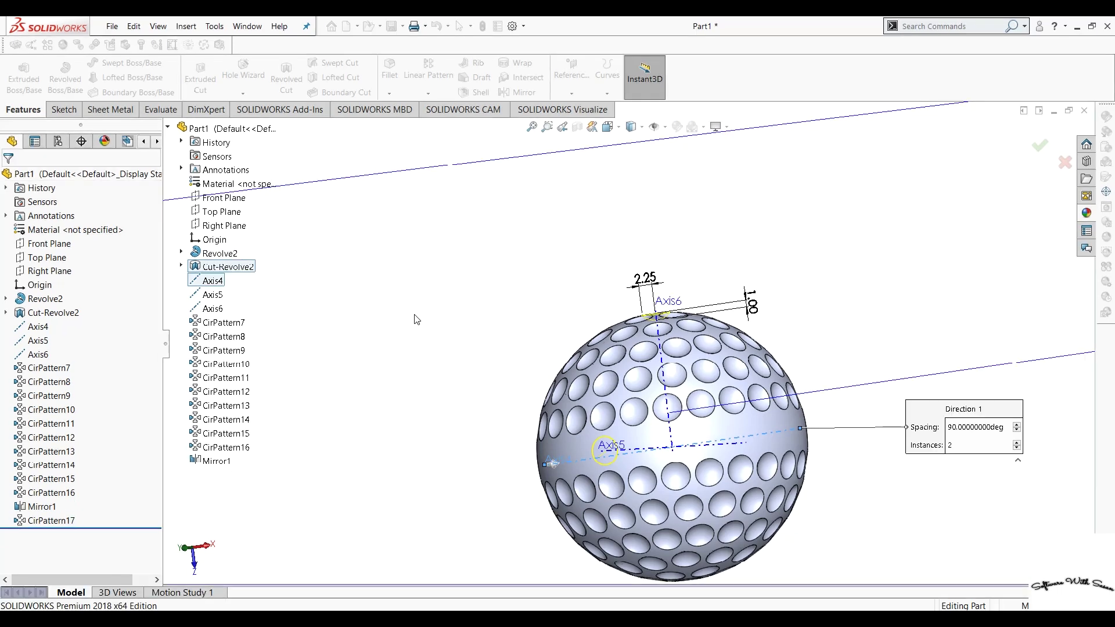
{"action": "key", "text": "Return"}
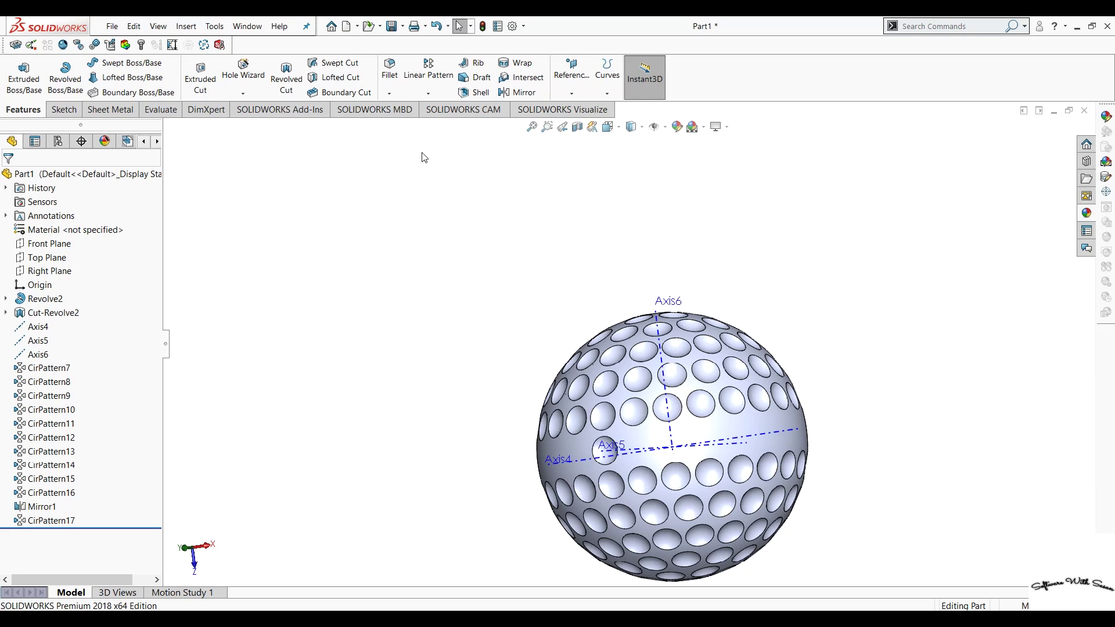
{"action": "left_click", "coordinate": [32, 521]}
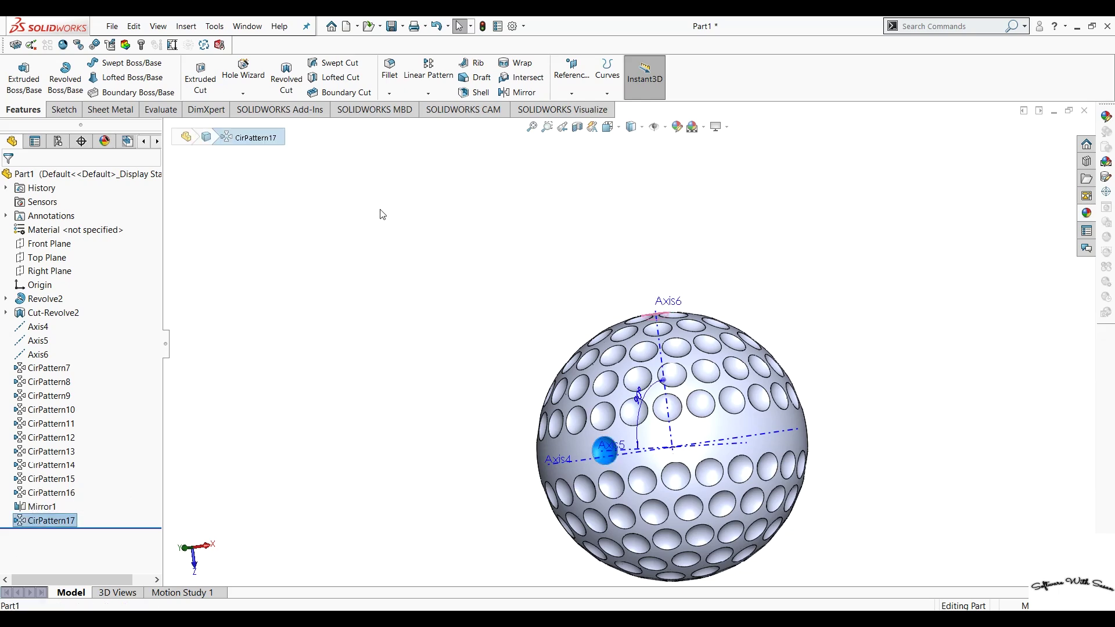
- Circular-pattern CirPattern17 into 27 instances over 360° around Axis6
{"action": "left_click", "coordinate": [428, 93]}
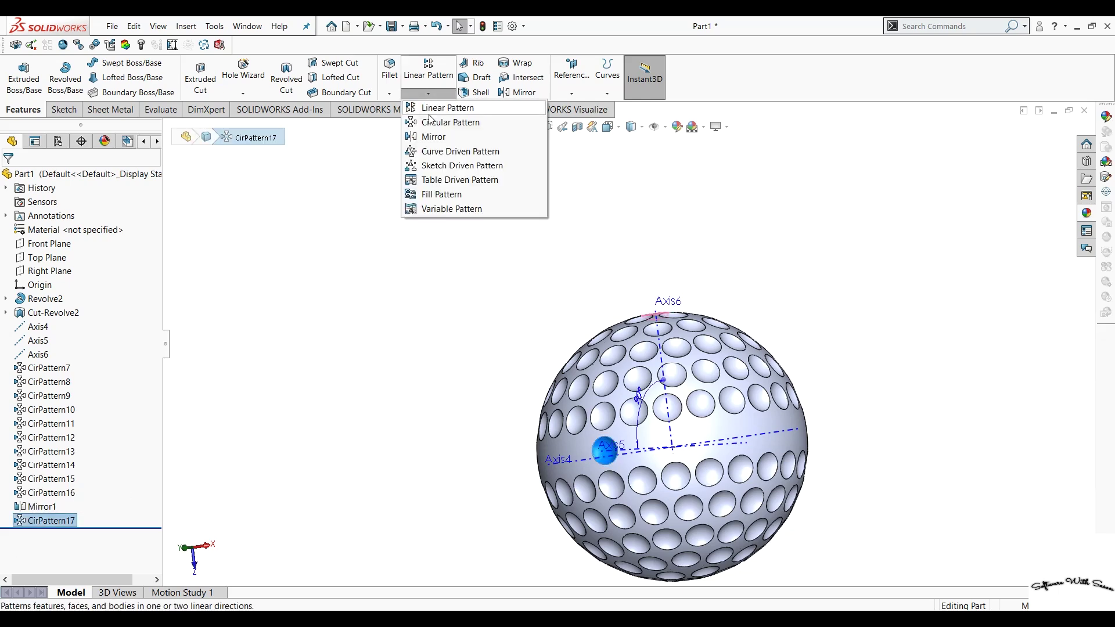
{"action": "left_click", "coordinate": [428, 122]}
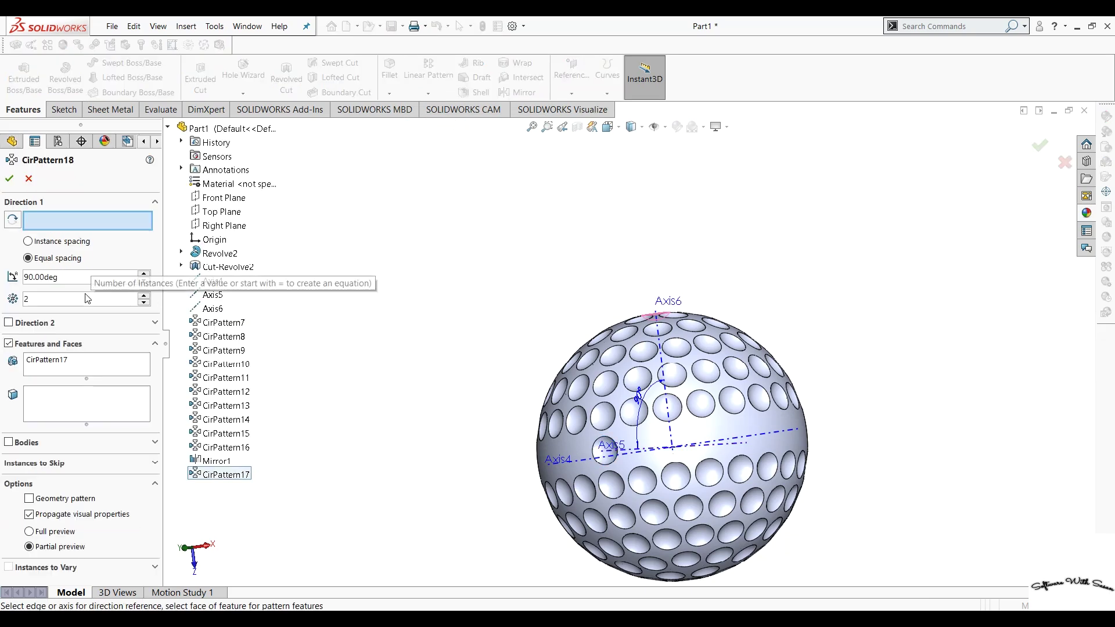
{"action": "left_click", "coordinate": [88, 278]}
{"action": "type", "text": "360"}
{"action": "key", "text": "Return"}
{"action": "left_click", "coordinate": [33, 302]}
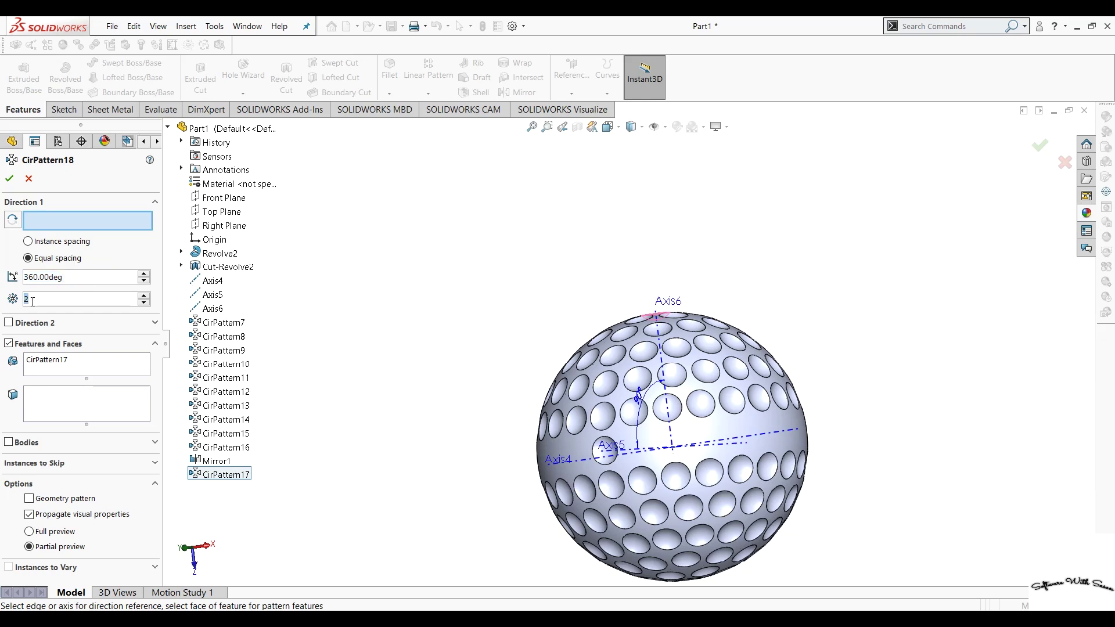
{"action": "type", "text": "27"}
{"action": "key", "text": "Return"}
{"action": "left_click", "coordinate": [213, 309]}
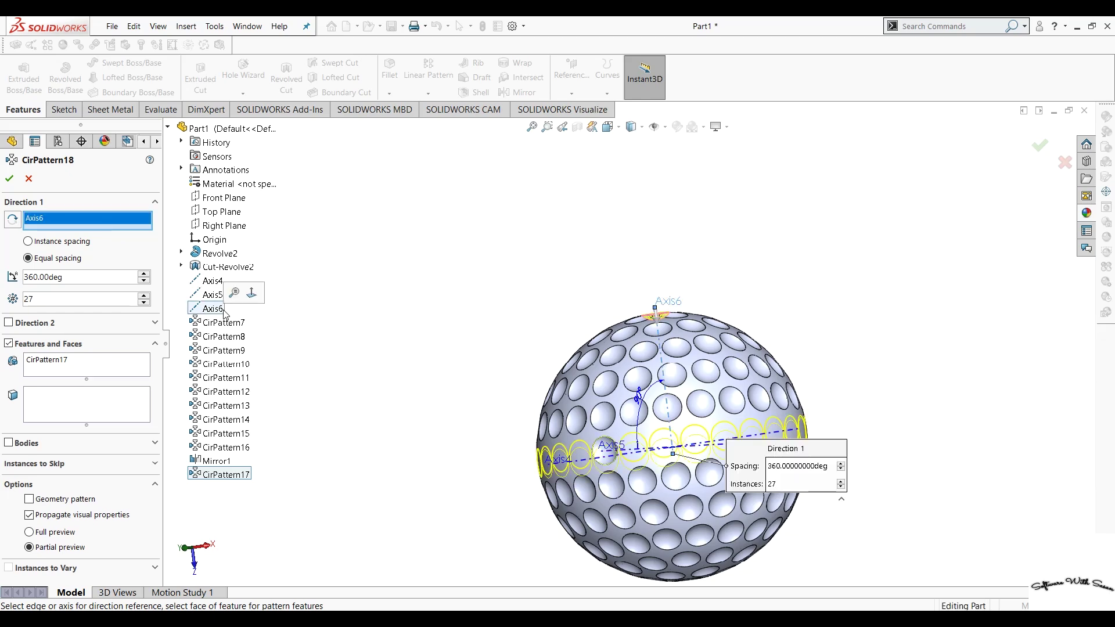
{"action": "left_click", "coordinate": [8, 177]}
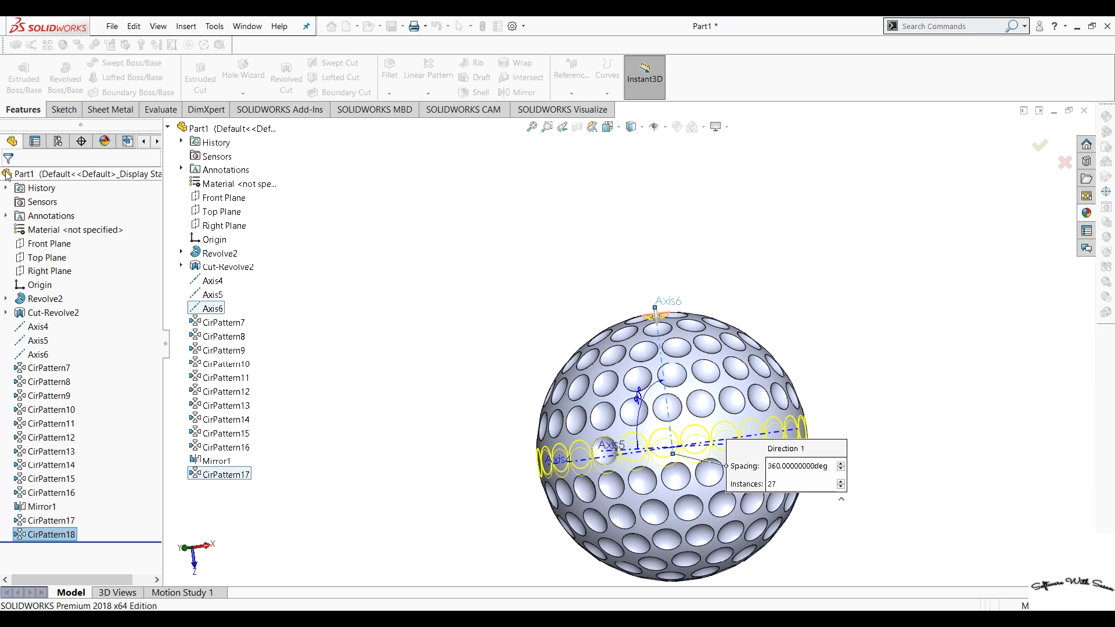
{"action": "key", "text": "Return"}
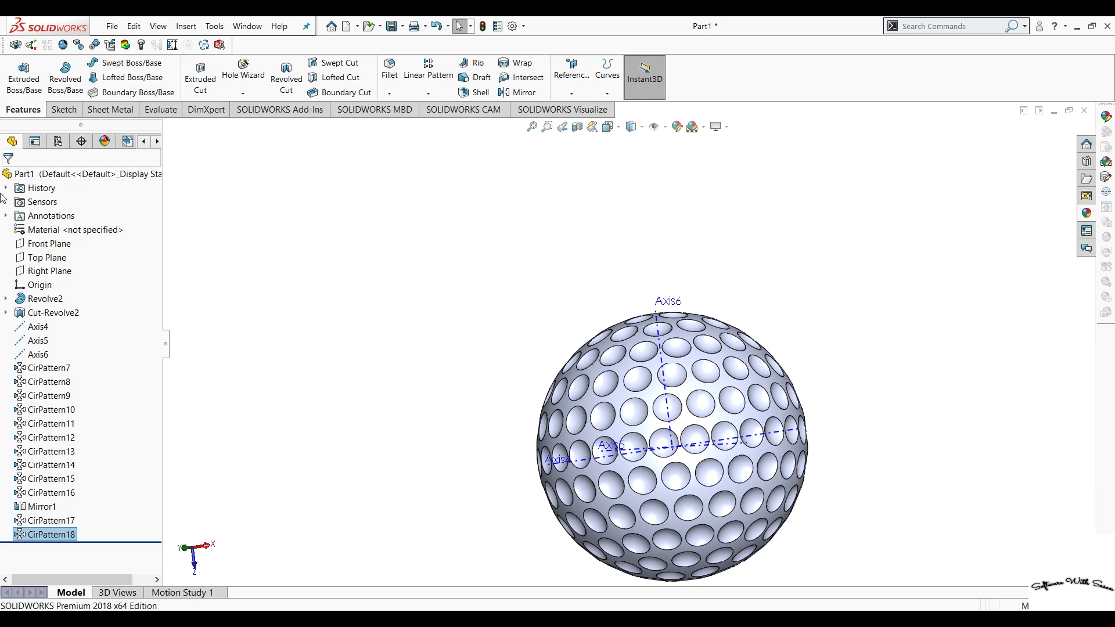
- Hide Axis4, Axis5 and Axis6, then orbit to view the bare ball
{"action": "left_click_drag", "start_coordinate": [102, 323], "coordinate": [36, 360]}
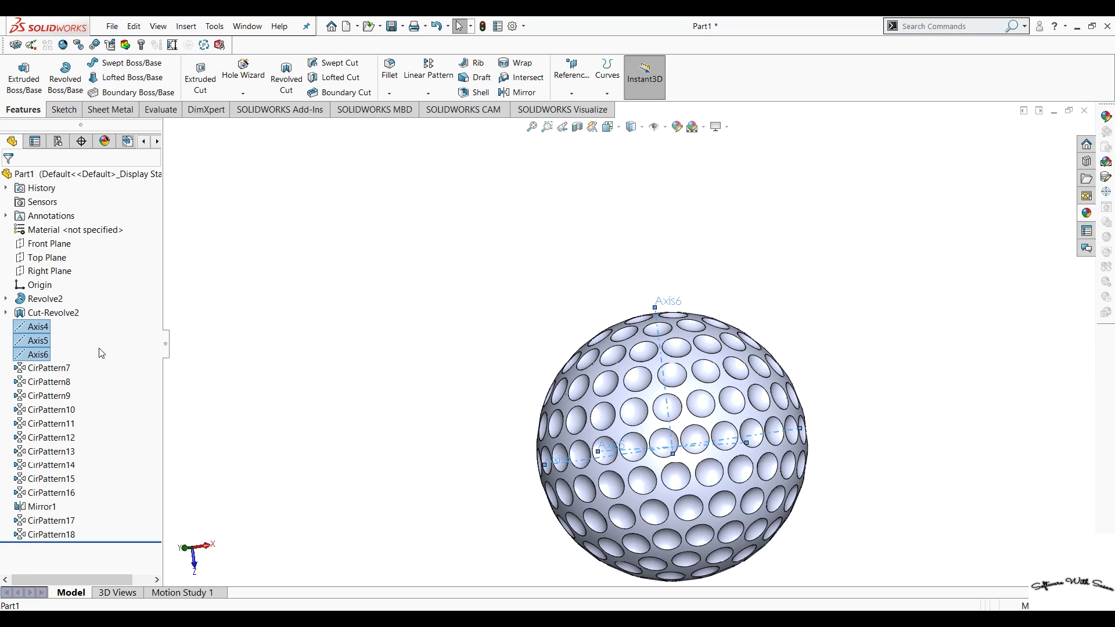
{"action": "right_click", "coordinate": [24, 352]}
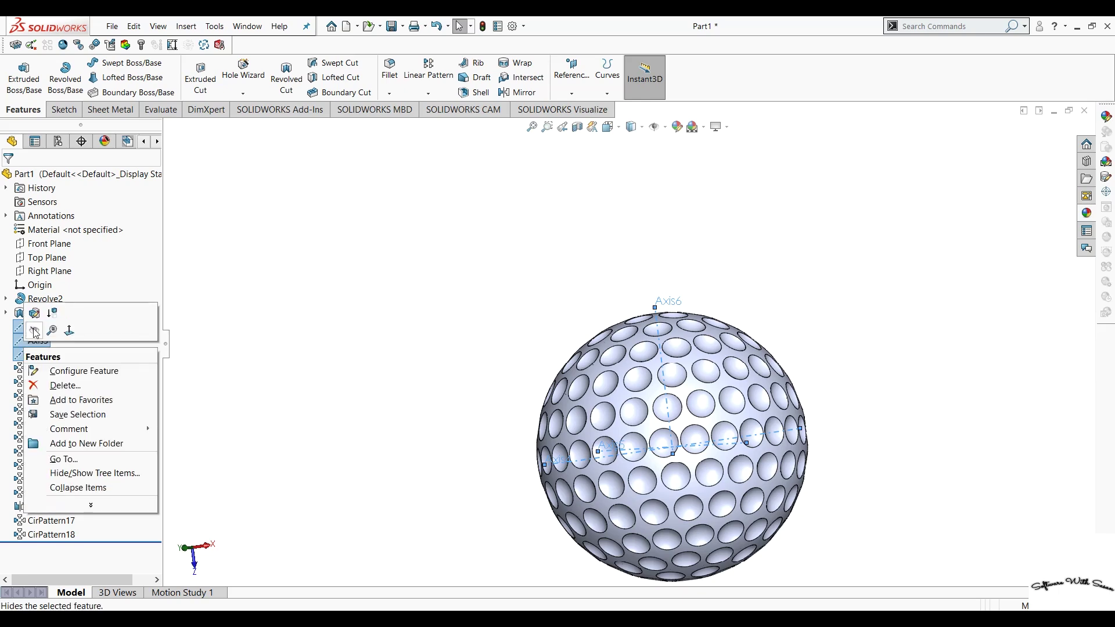
{"action": "key", "text": "Escape"}
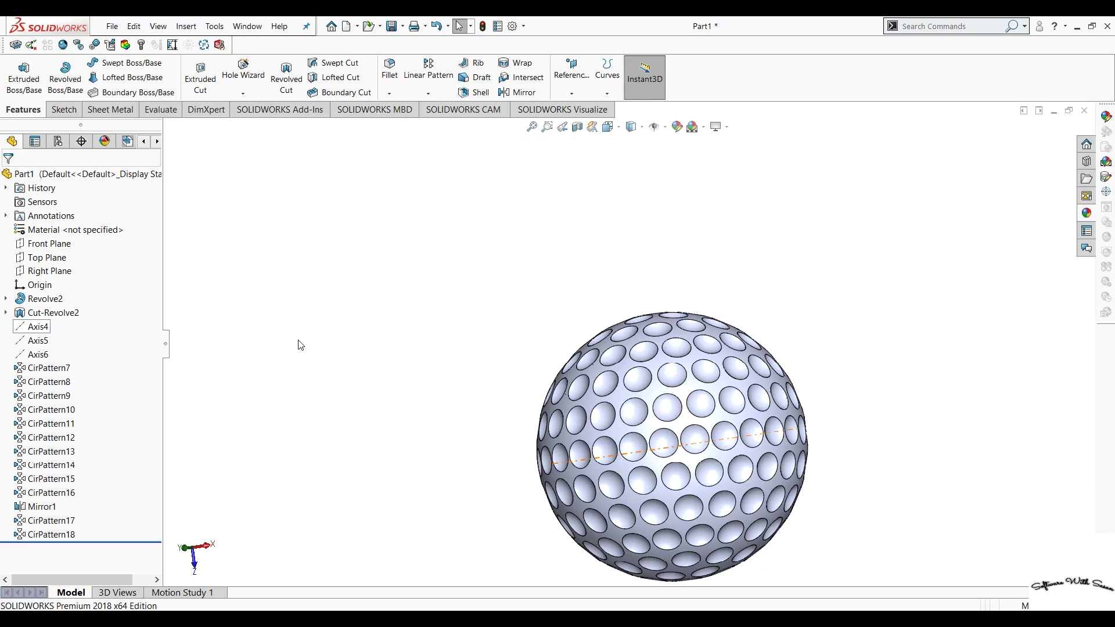
{"action": "middle_click_drag", "start_coordinate": [399, 354], "coordinate": [412, 370]}
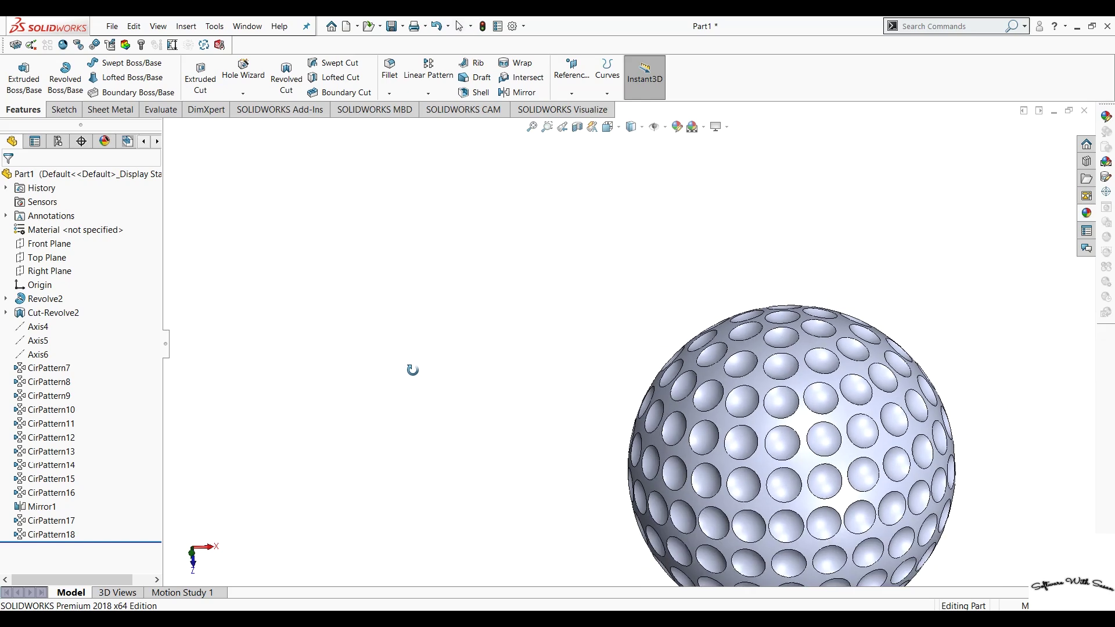
- Start a 0.80mm fillet on the ball's outer face to preview rounded dimple edges
{"action": "left_click", "coordinate": [394, 80]}
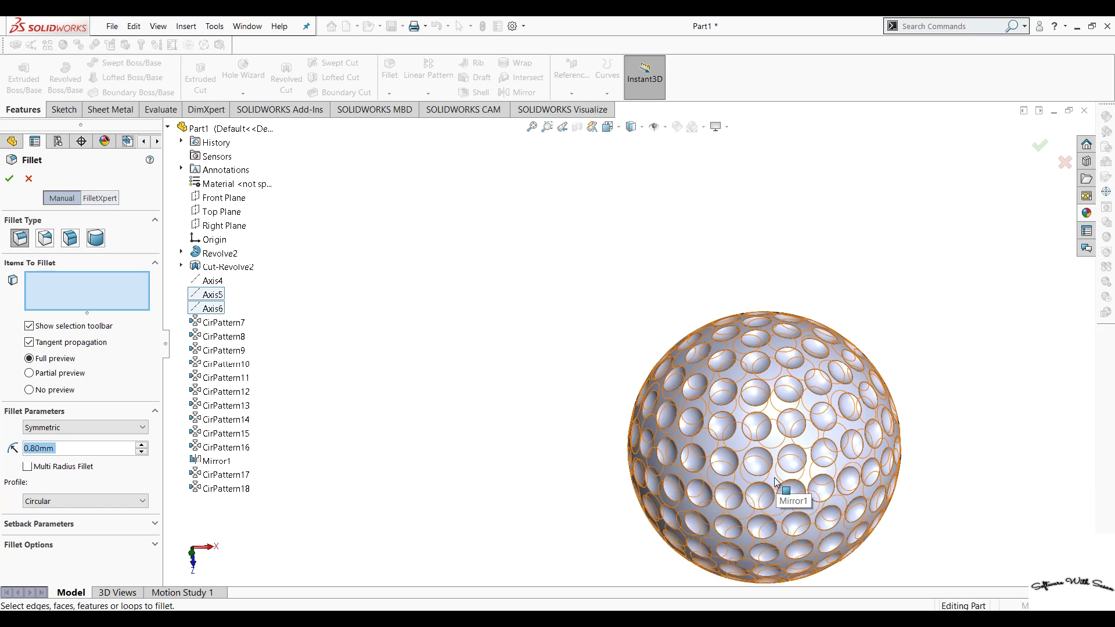
{"action": "left_click", "coordinate": [774, 480]}
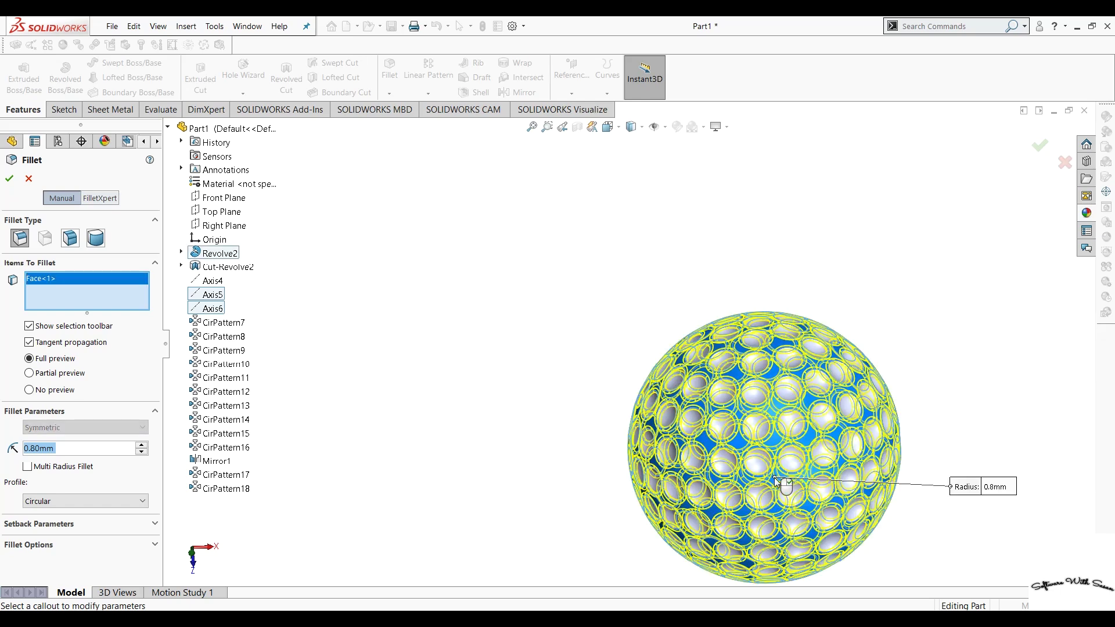
{"action": "left_click", "coordinate": [9, 180]}
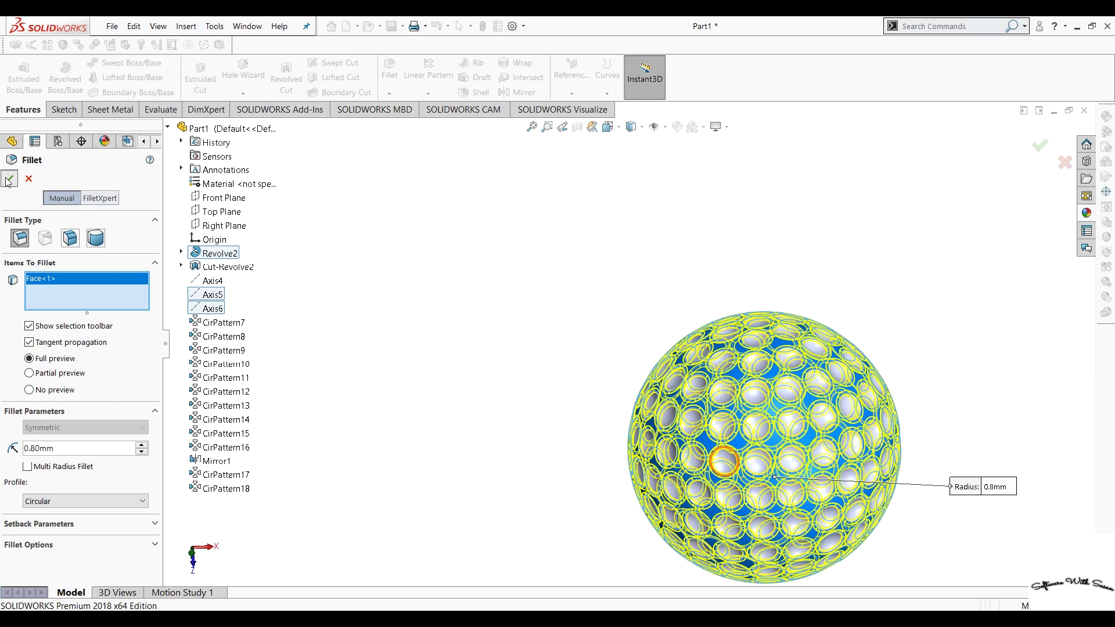
- Confirm the 0.80mm fillet so Fillet3 rounds every dimple edge
{"action": "left_click", "coordinate": [10, 179]}
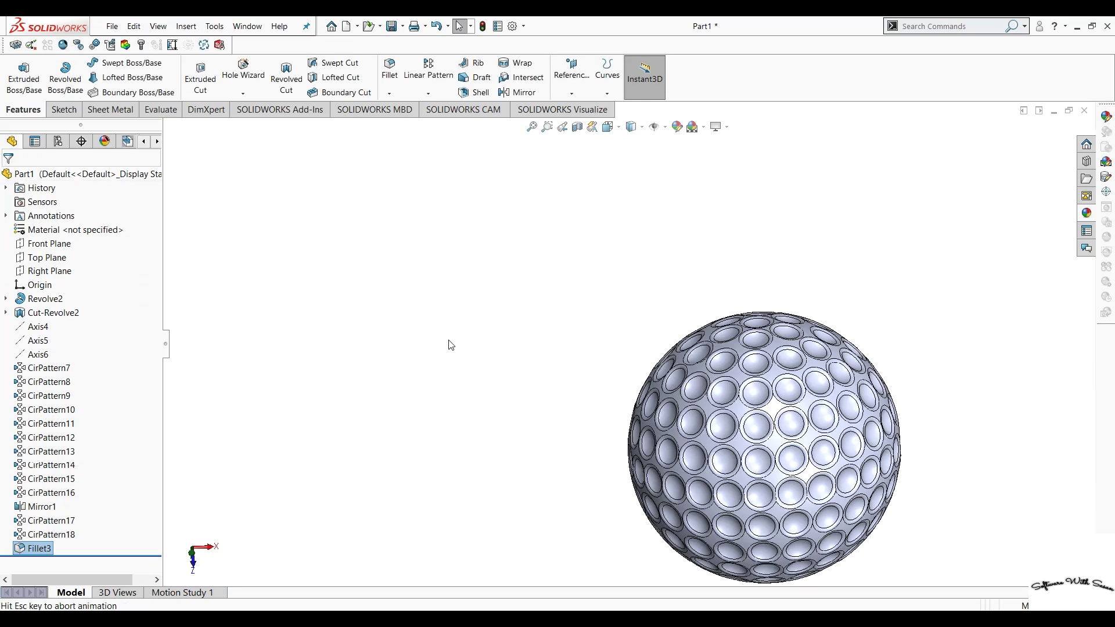
- Give the whole Part1 a white appearance instead of light blue
{"action": "key", "text": "f"}
{"action": "left_click", "coordinate": [487, 260]}
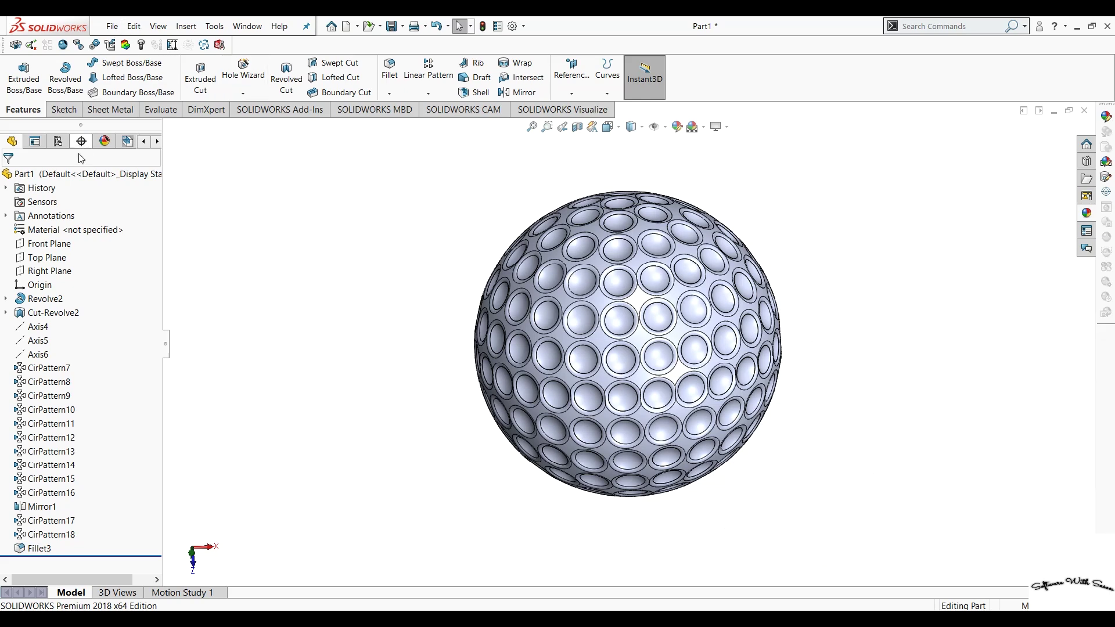
{"action": "left_click", "coordinate": [66, 180]}
{"action": "right_click", "coordinate": [66, 180]}
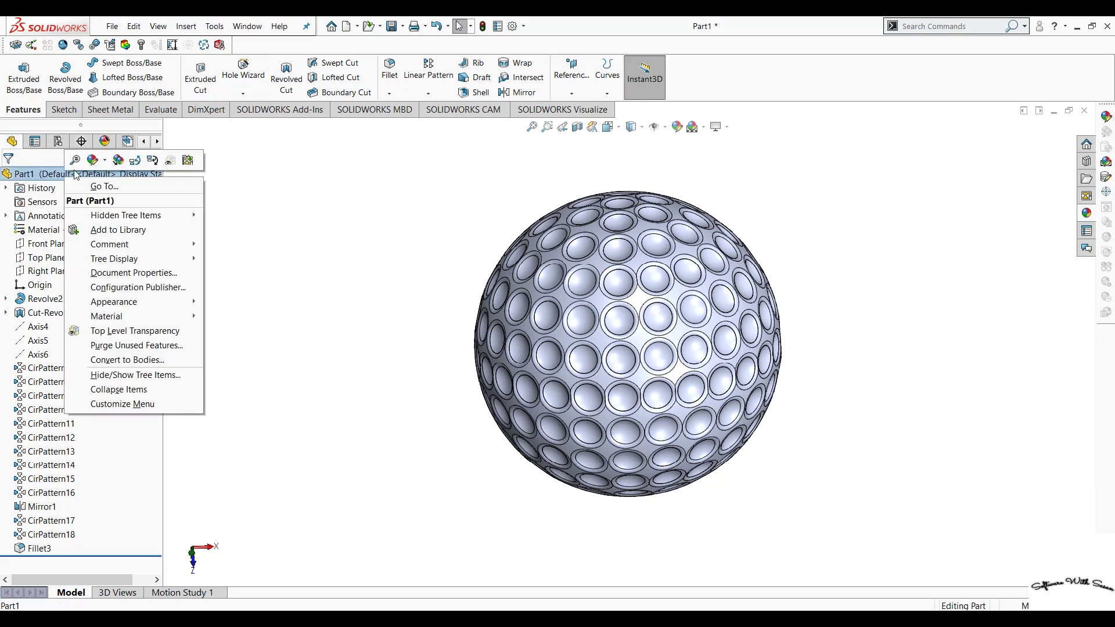
{"action": "left_click", "coordinate": [106, 162]}
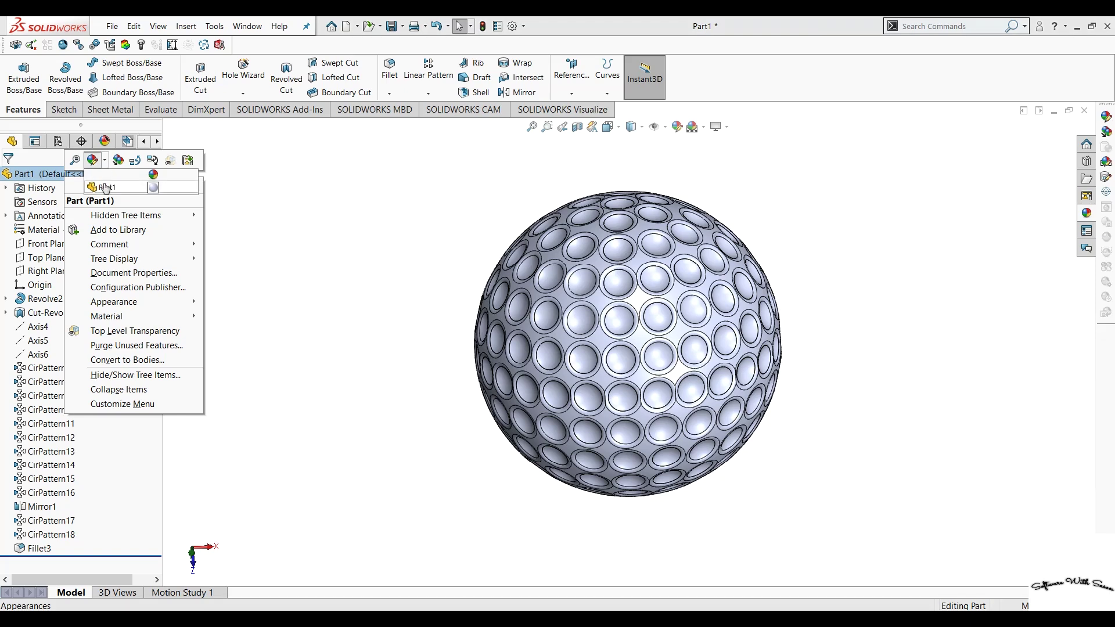
{"action": "left_click", "coordinate": [105, 188]}
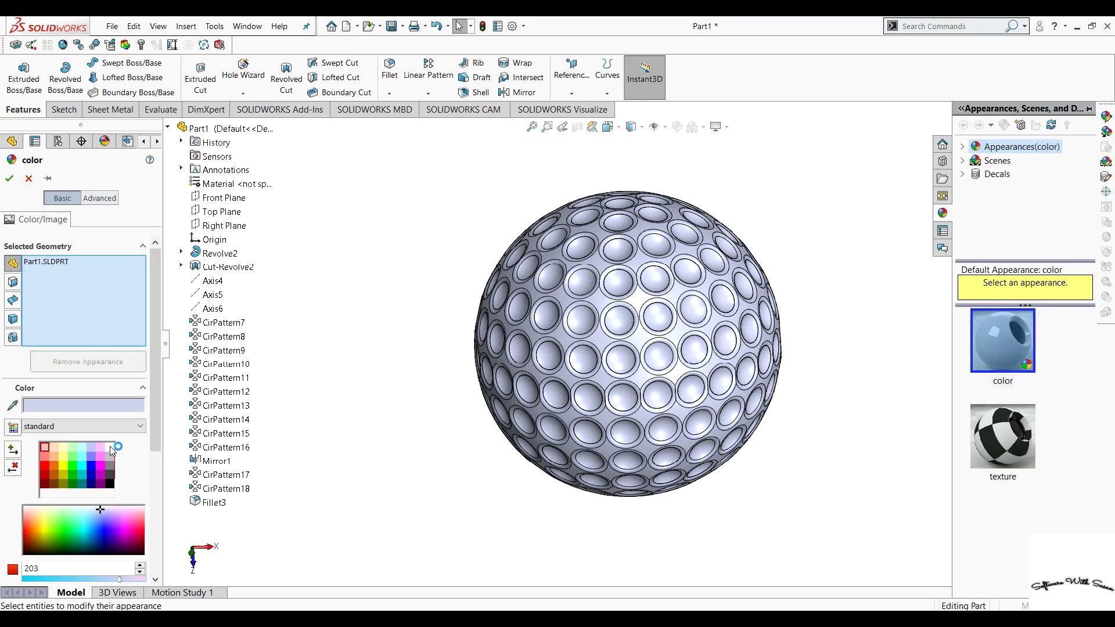
{"action": "left_click", "coordinate": [110, 446]}
{"action": "left_click", "coordinate": [110, 446]}
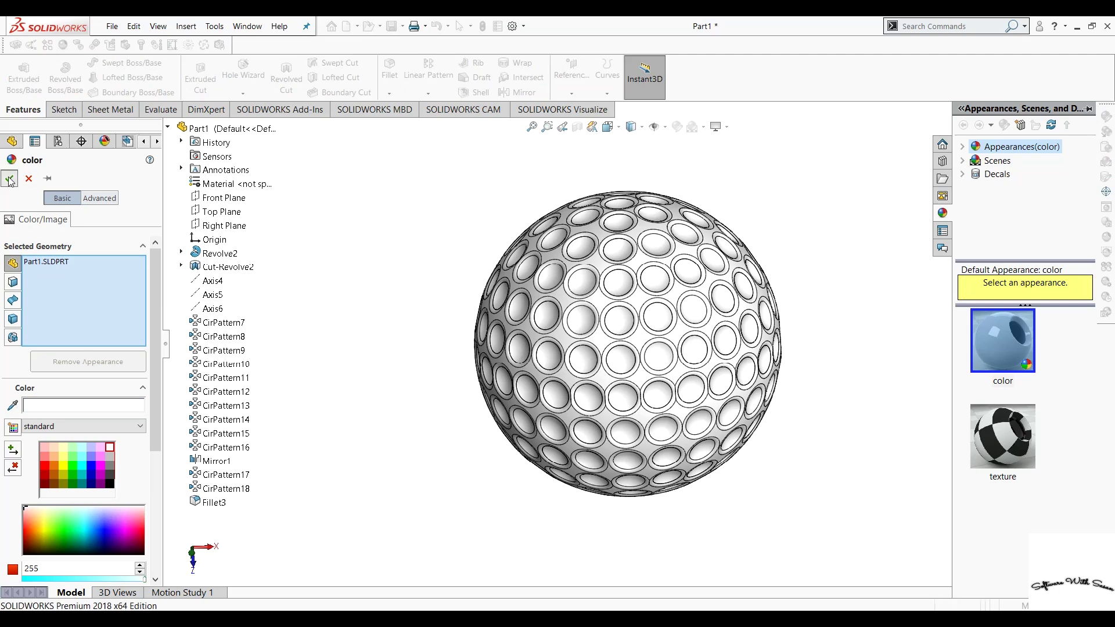